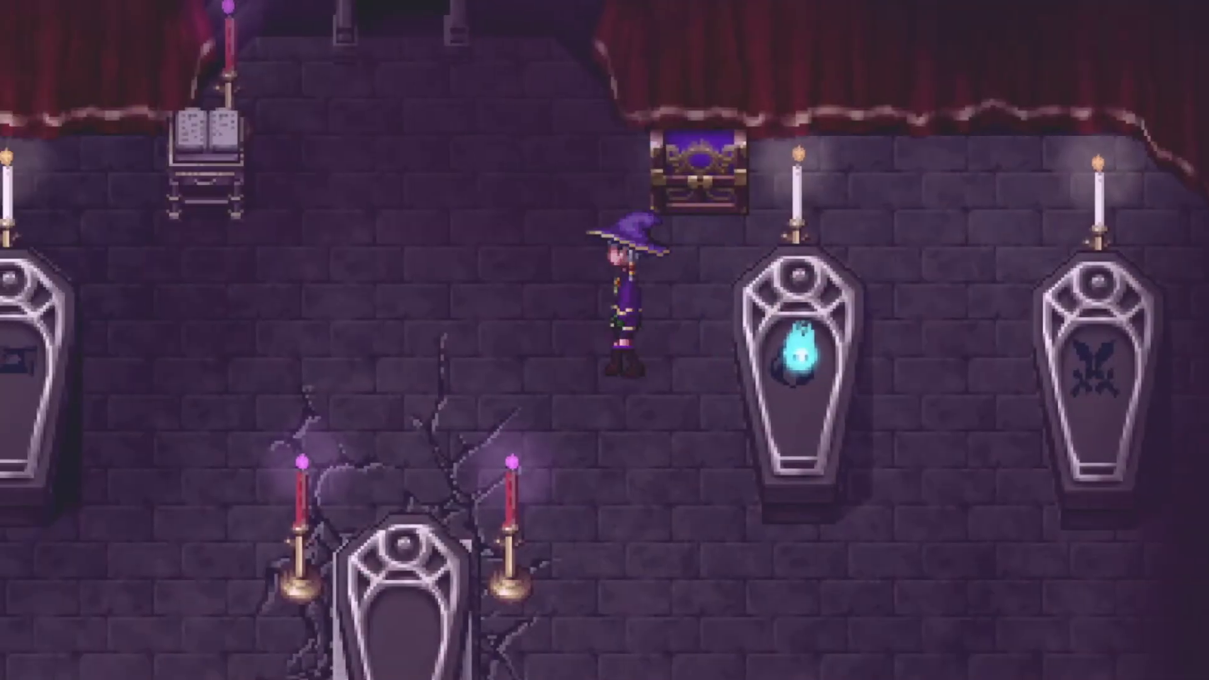
Walk the witch left and up around the crypt, then back down and to the right.
key(Left)
key(Down)
key(Up)
key(Left)
key(Up)
key(Right)
key(Down)
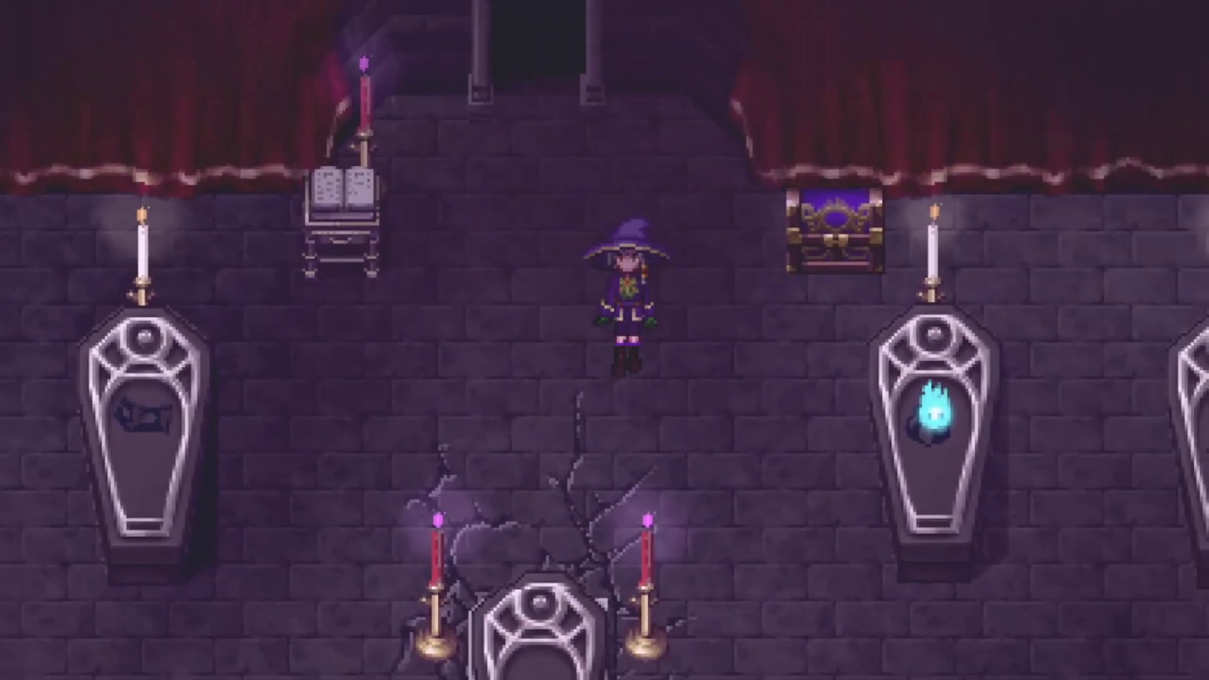
key(Right)
key(Down)
Walk the witch past the cracked coffin and the other coffins, ending just below the cracked coffin.
key(Up)
key(Left)
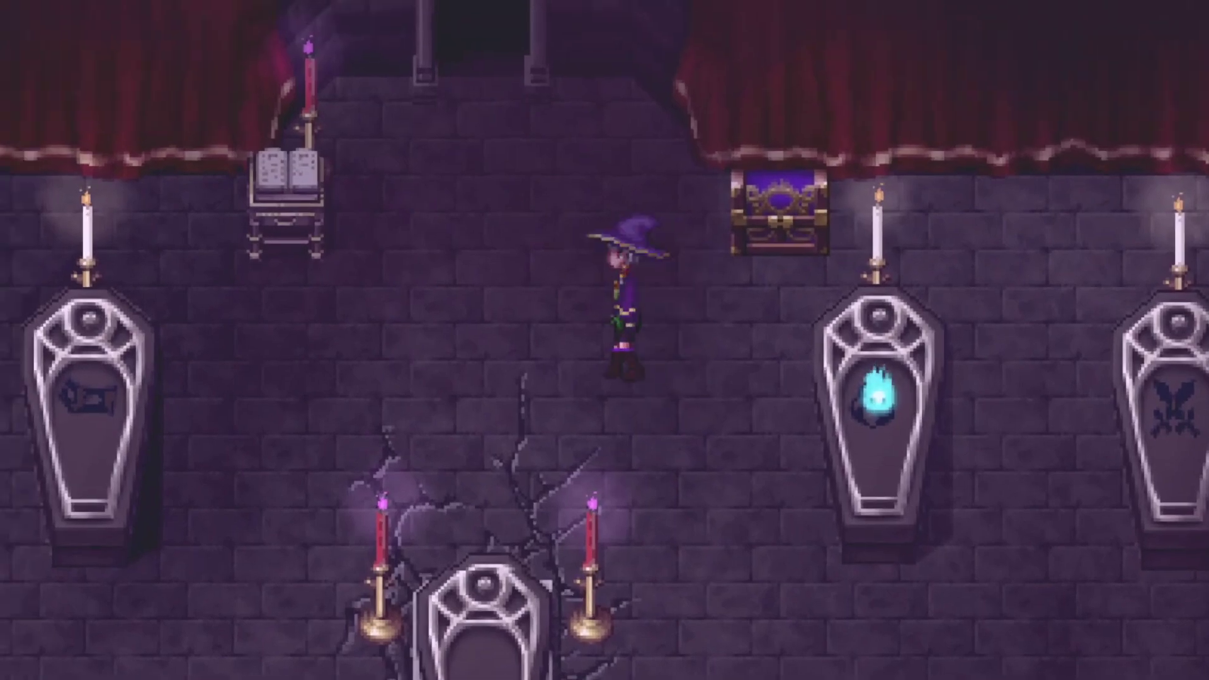
key(Left)
key(Down)
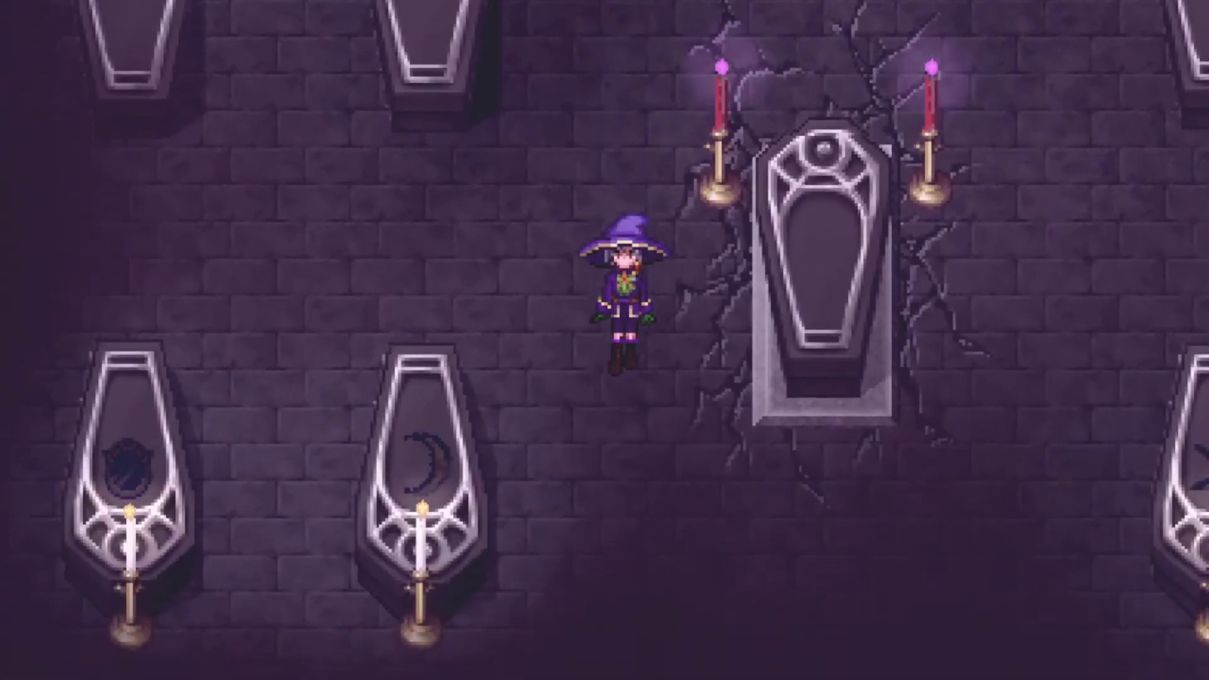
key(Down)
key(Right)
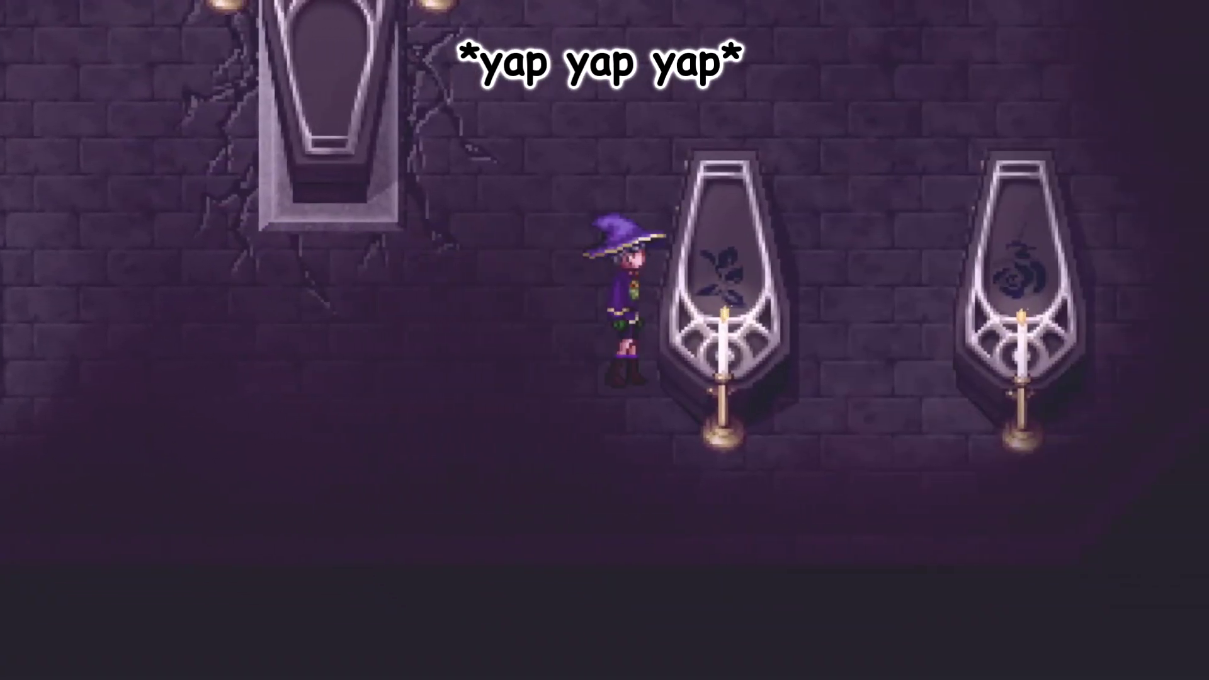
key(Up)
key(Left)
key(Down)
key(Right)
key(Down)
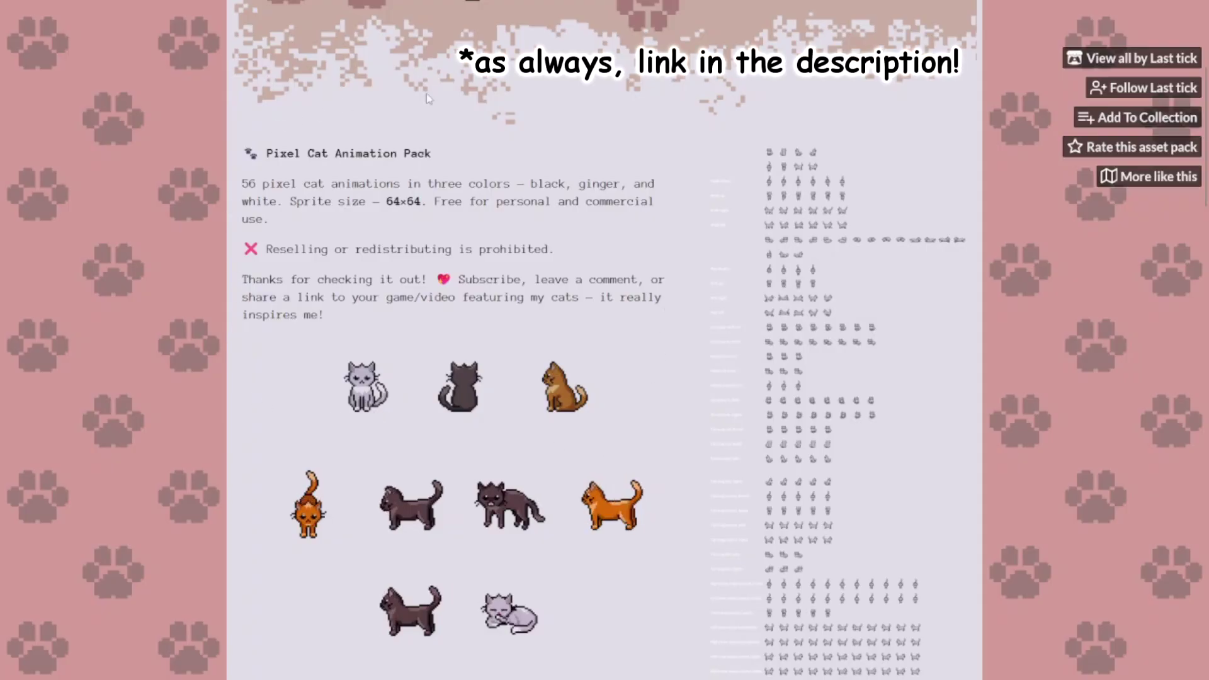
Scroll down the Pixel Cat Animation Pack page to view the cat sprite previews and sheet layout.
scroll(685, 191, down, 8)
scroll(679, 202, down, 5)
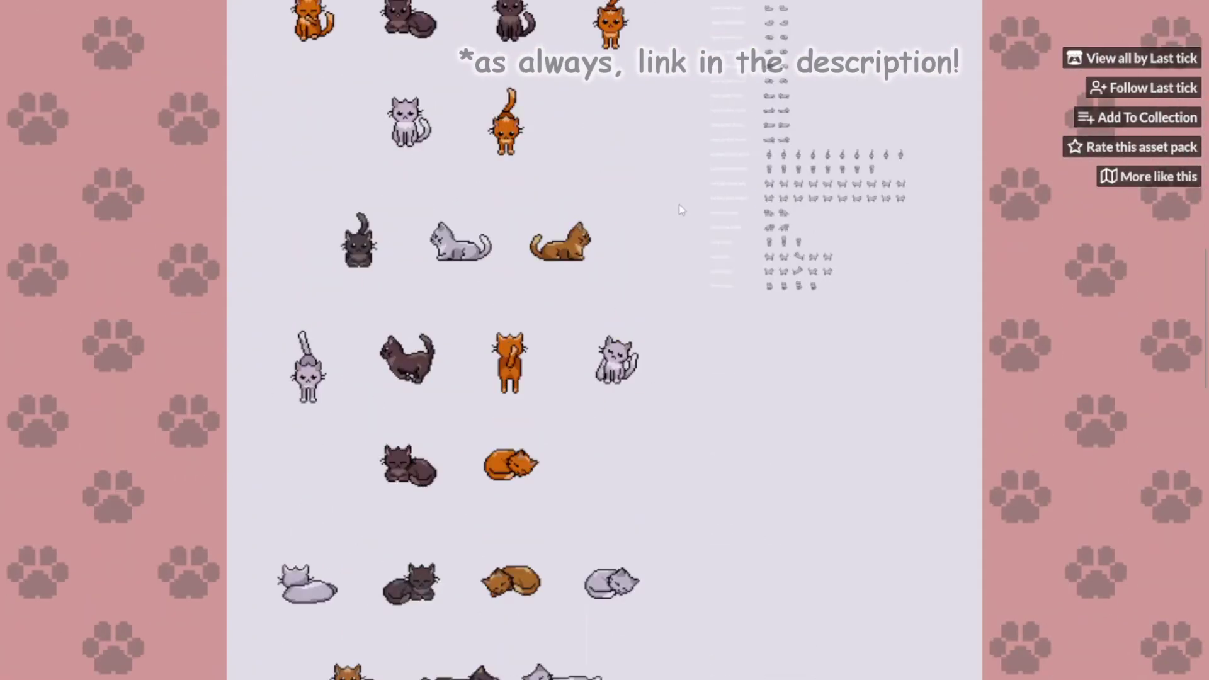
scroll(678, 204, down, 3)
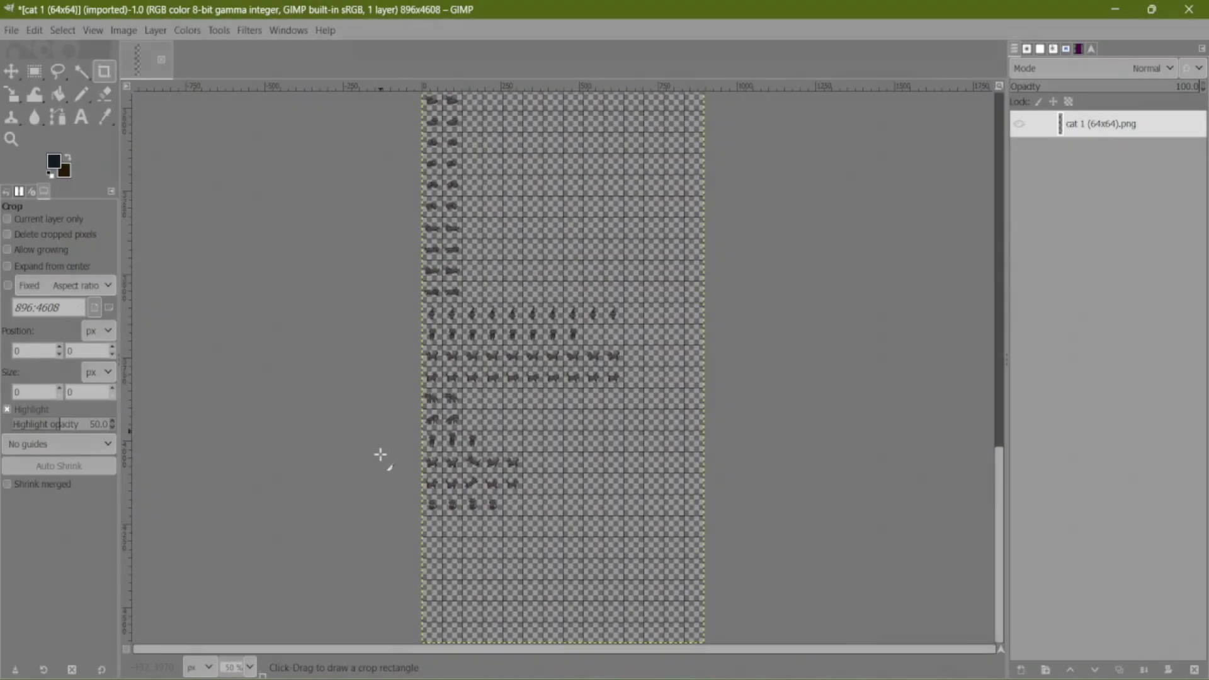
scroll(381, 454, down, 10)
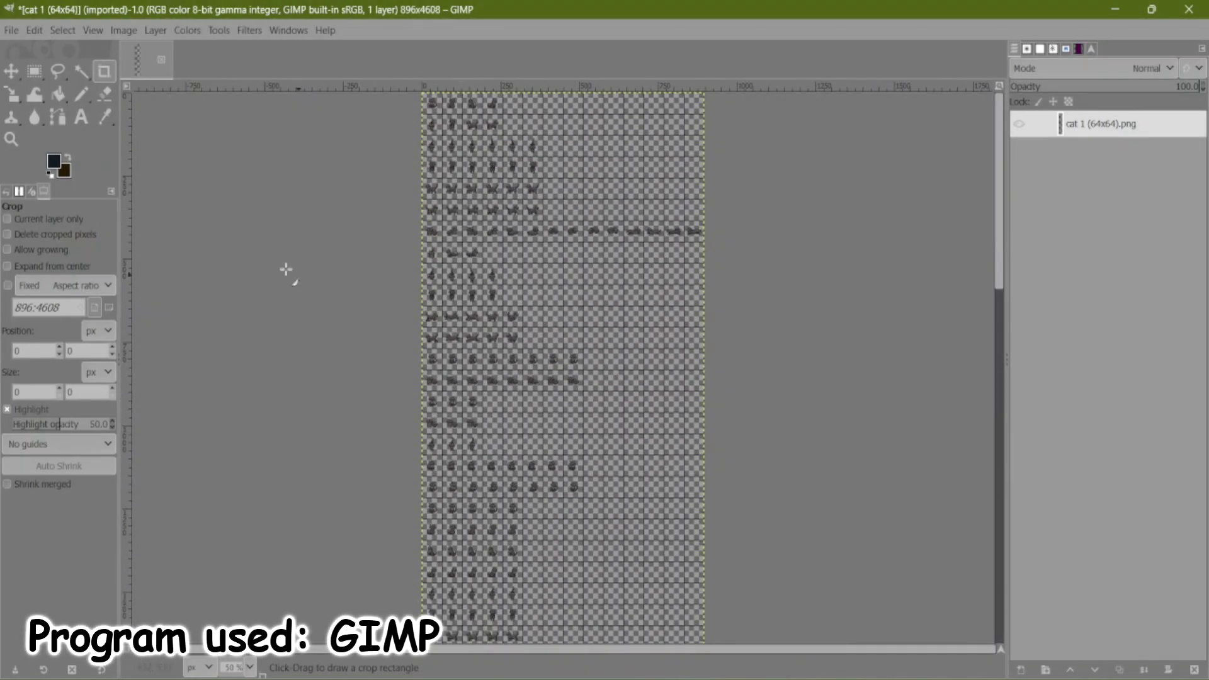
Inspect the empty area below the last sprites on the 896×4608 cat sheet, and switch to rectangle selection.
scroll(546, 432, down, 15)
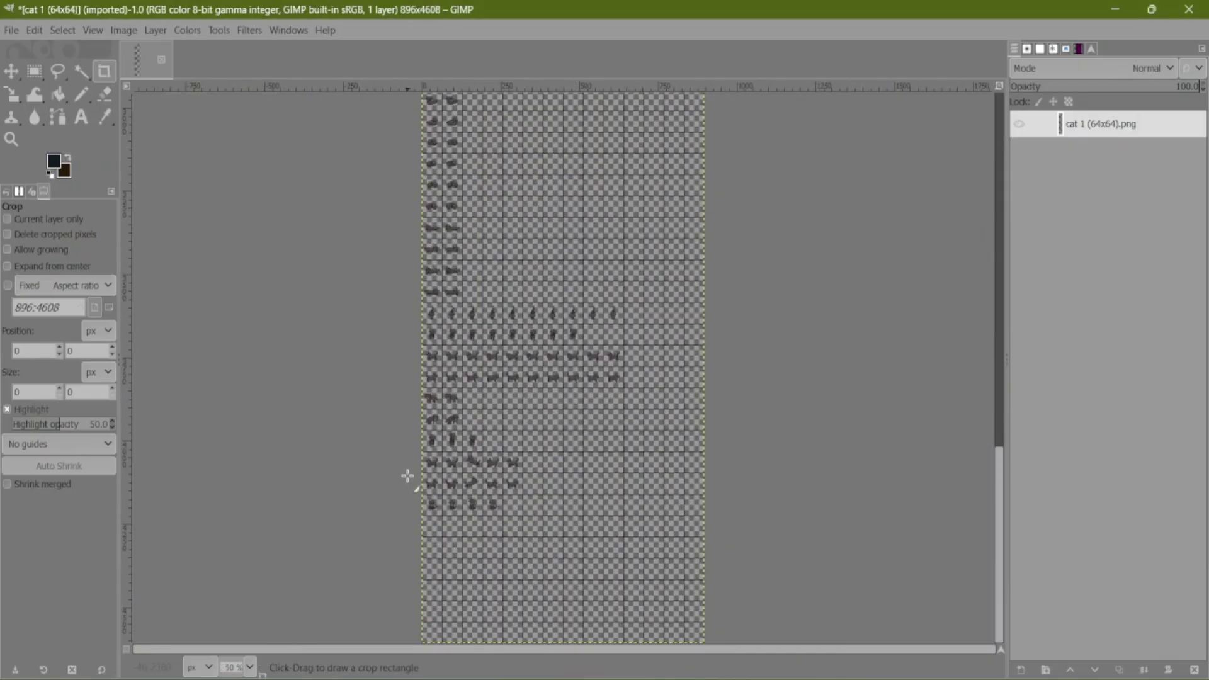
scroll(407, 475, down, 5)
scroll(388, 473, down, 10)
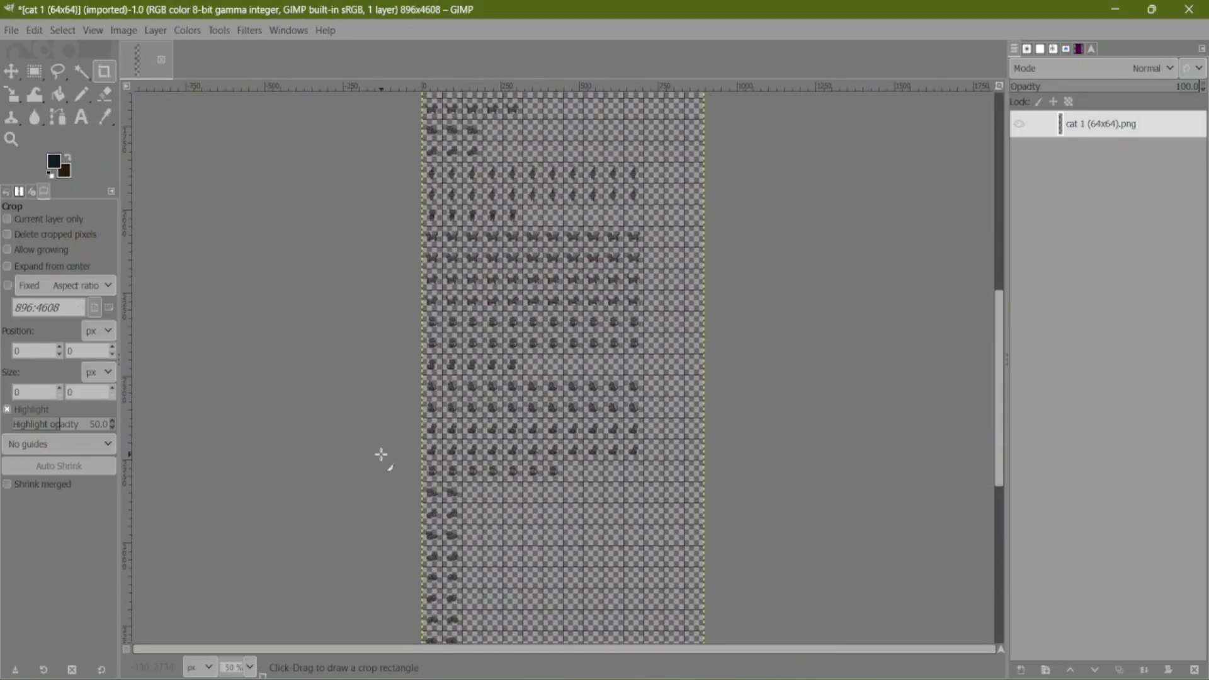
scroll(381, 455, up, 15)
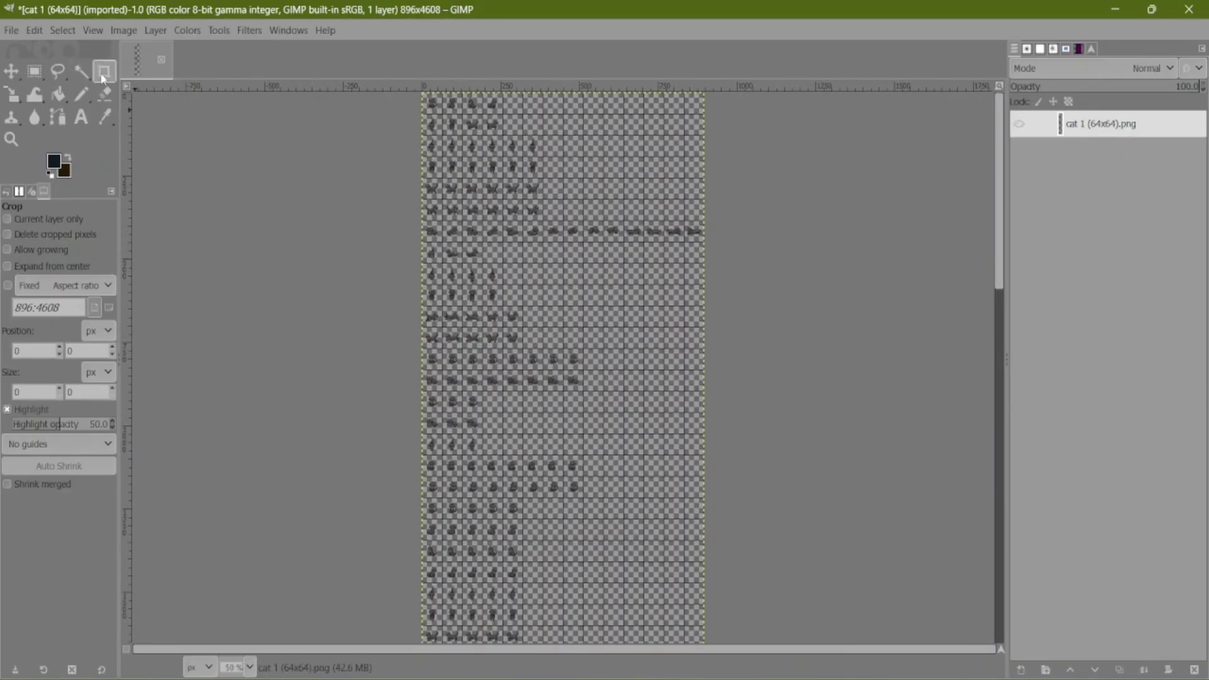
scroll(554, 418, down, 8)
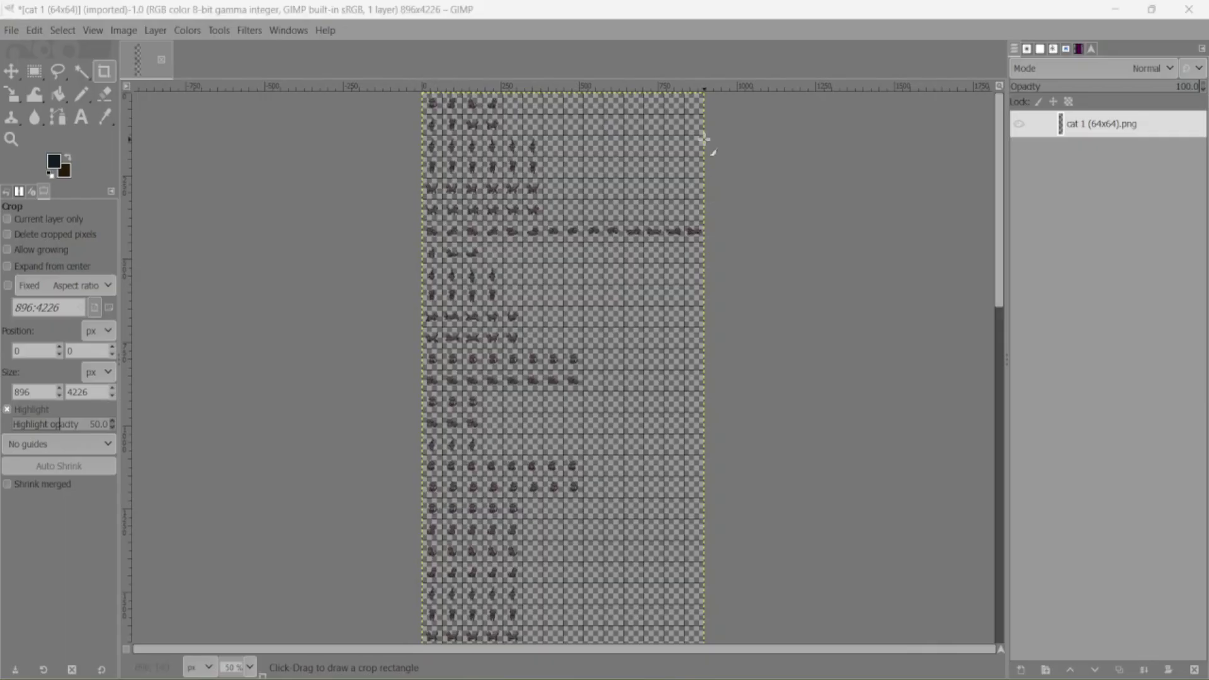
click(35, 71)
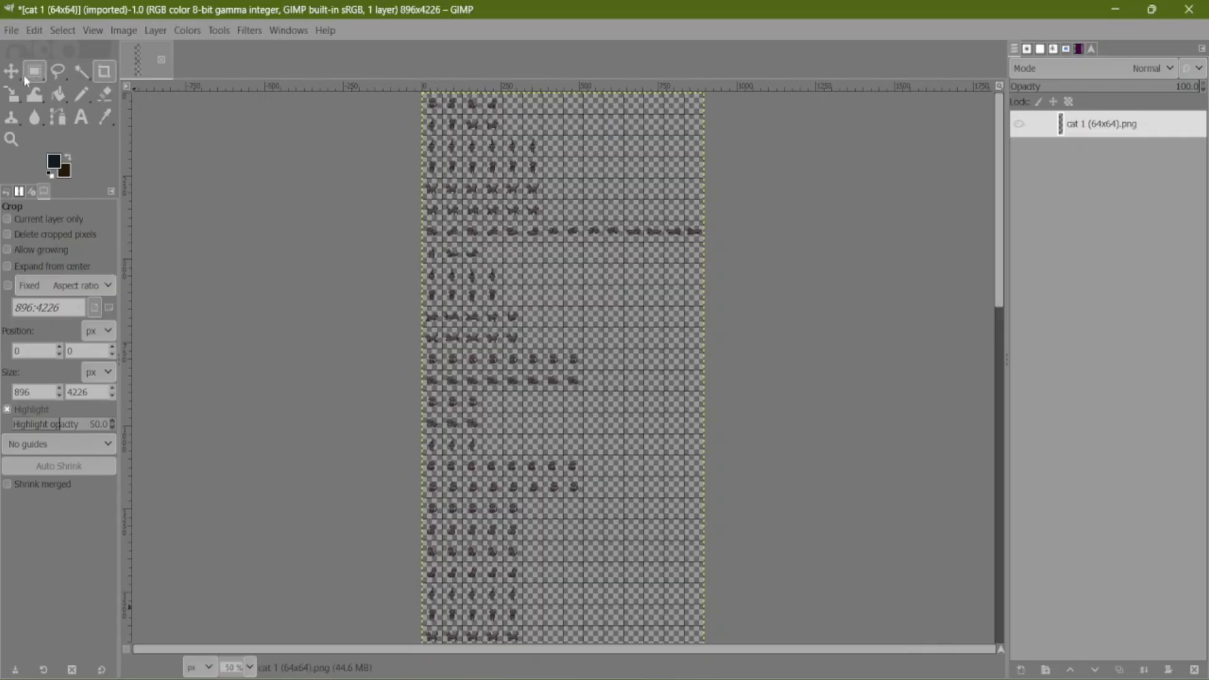
Read the sheet size in Canvas Size and compute 896 ÷ 64 = 14 columns.
click(123, 31)
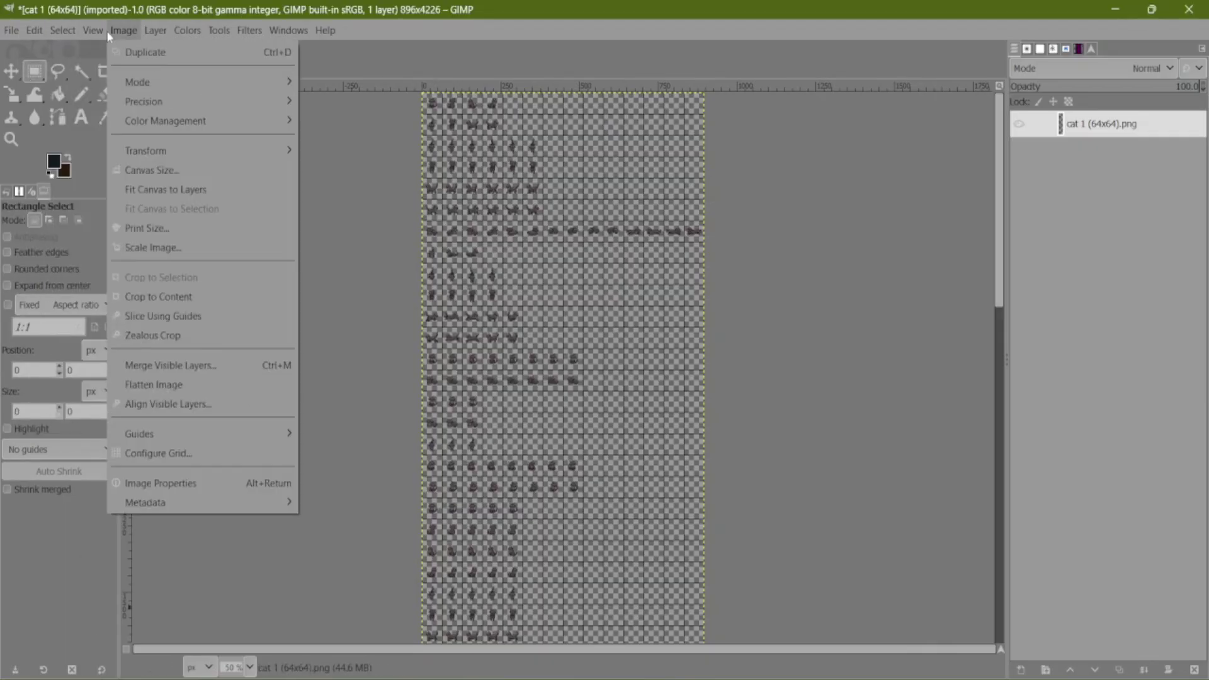
click(150, 170)
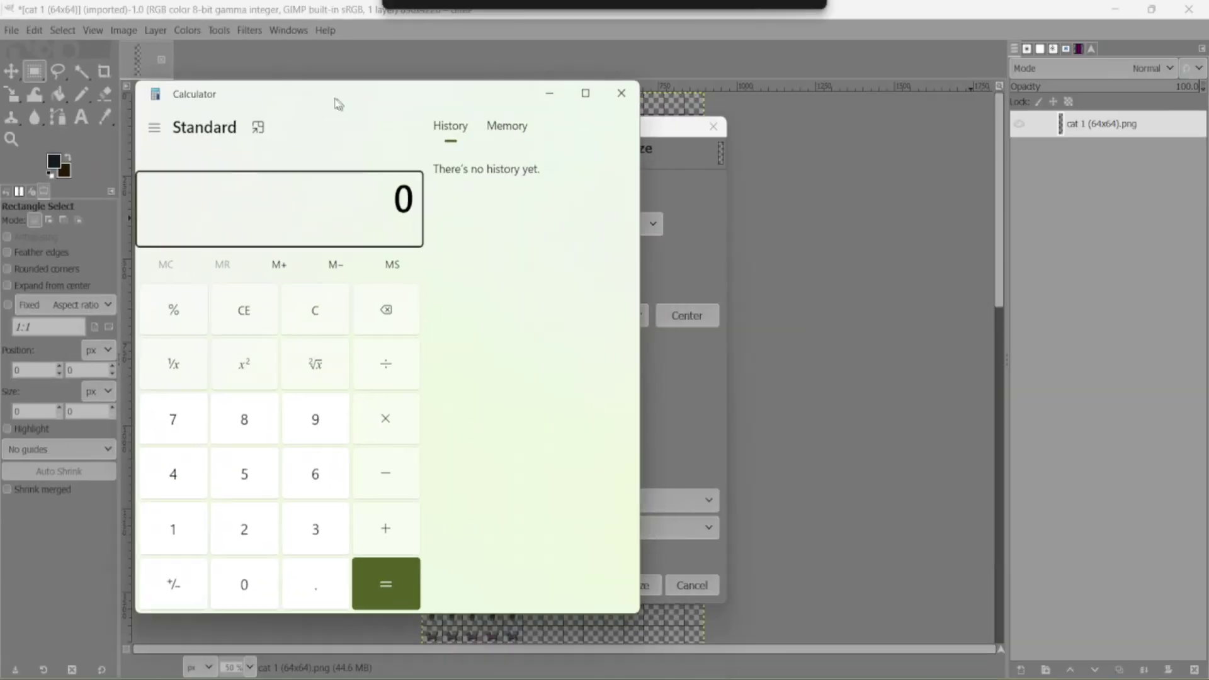
drag(337, 103, 364, 59)
click(268, 376)
click(339, 377)
click(342, 442)
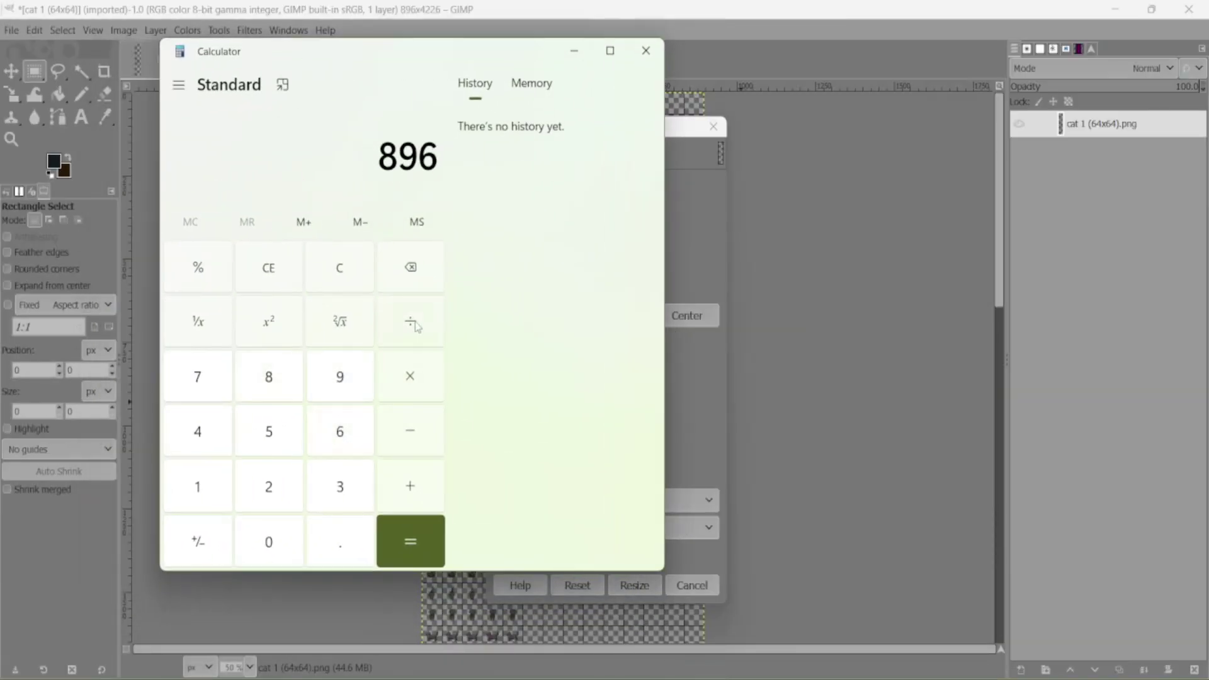
click(343, 431)
click(216, 440)
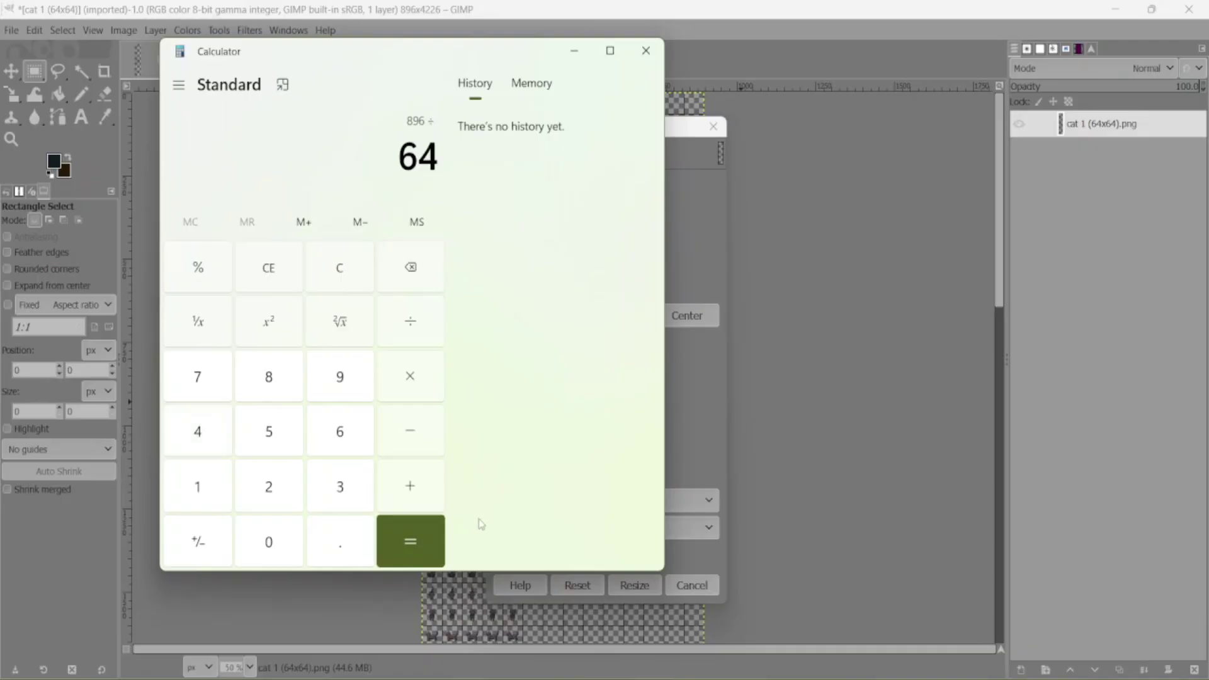
click(427, 540)
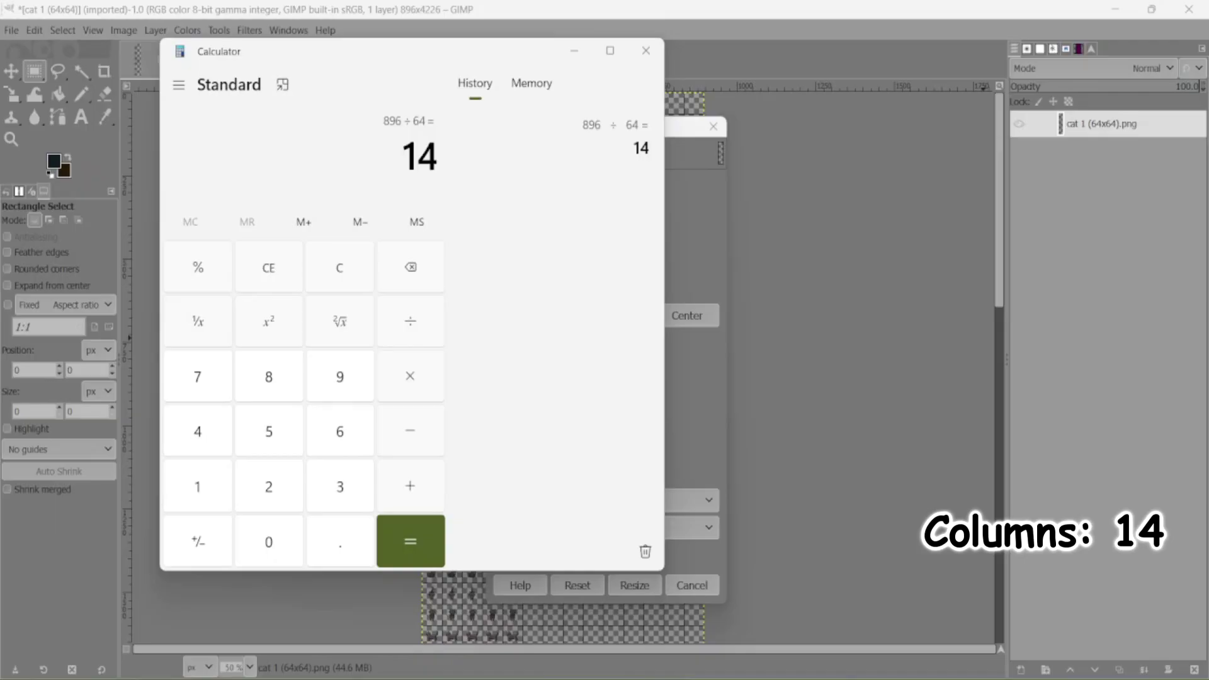
Compute 4226 ÷ 64 = 66.03125 rows, then close Calculator and the Canvas Size dialog.
click(685, 234)
key(alt+Tab)
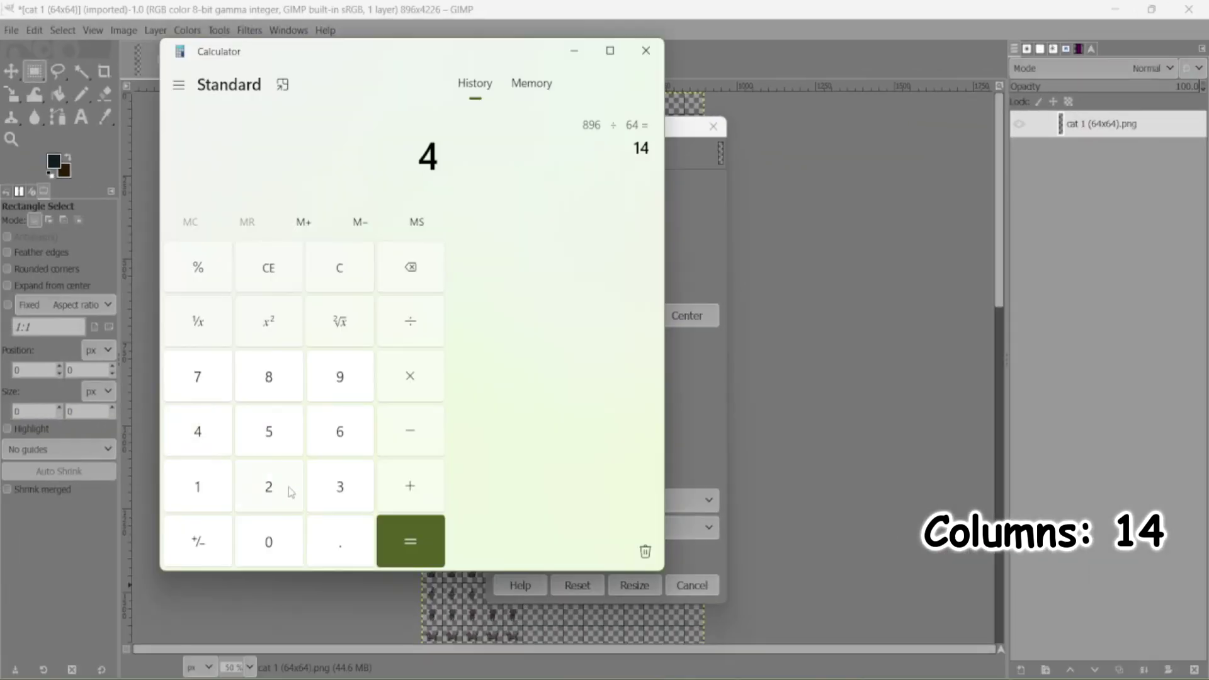
click(289, 492)
click(289, 494)
click(337, 445)
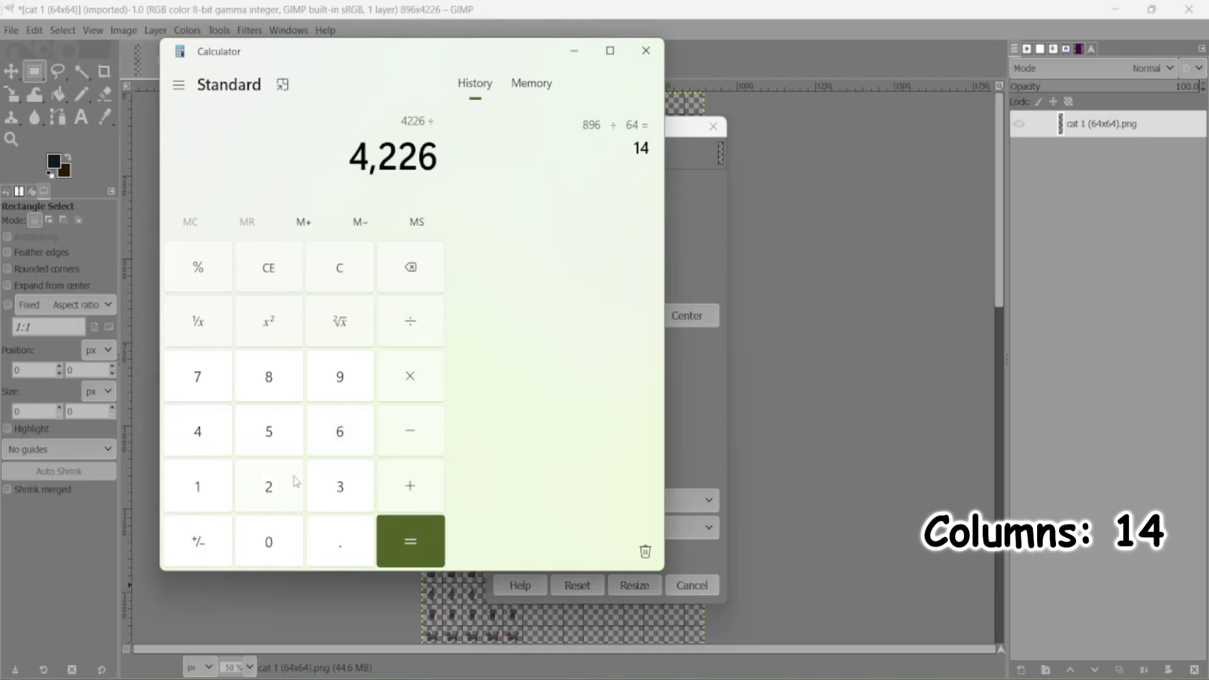
click(333, 432)
click(200, 434)
click(415, 542)
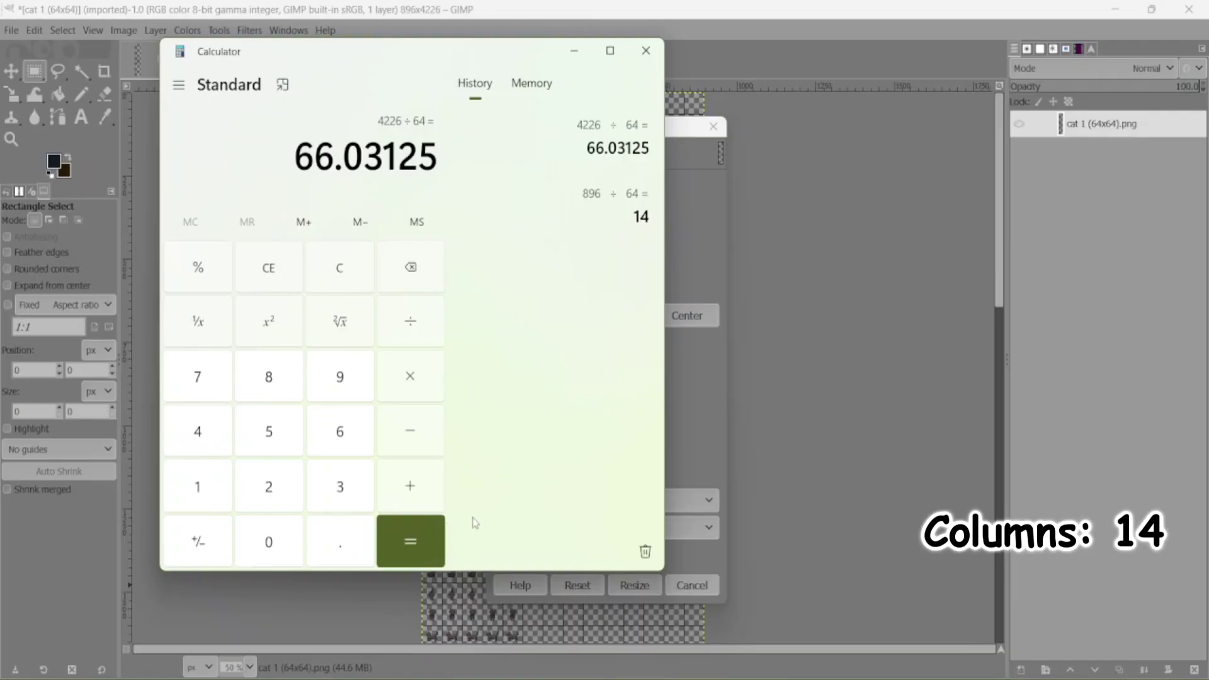
click(714, 127)
key(ctrl+z)
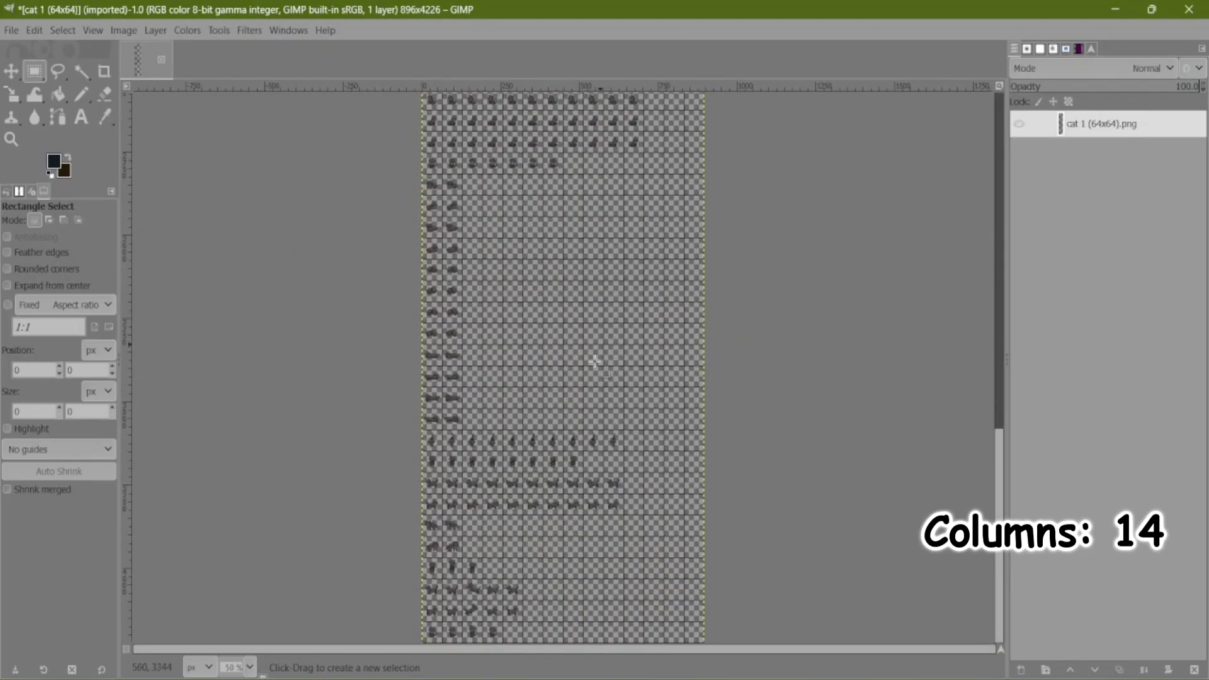
Start a crop rectangle at the sheet's bottom-left and stretch it across the full width.
ctrl+scroll(528, 558, up, 1)
scroll(529, 557, down, 1)
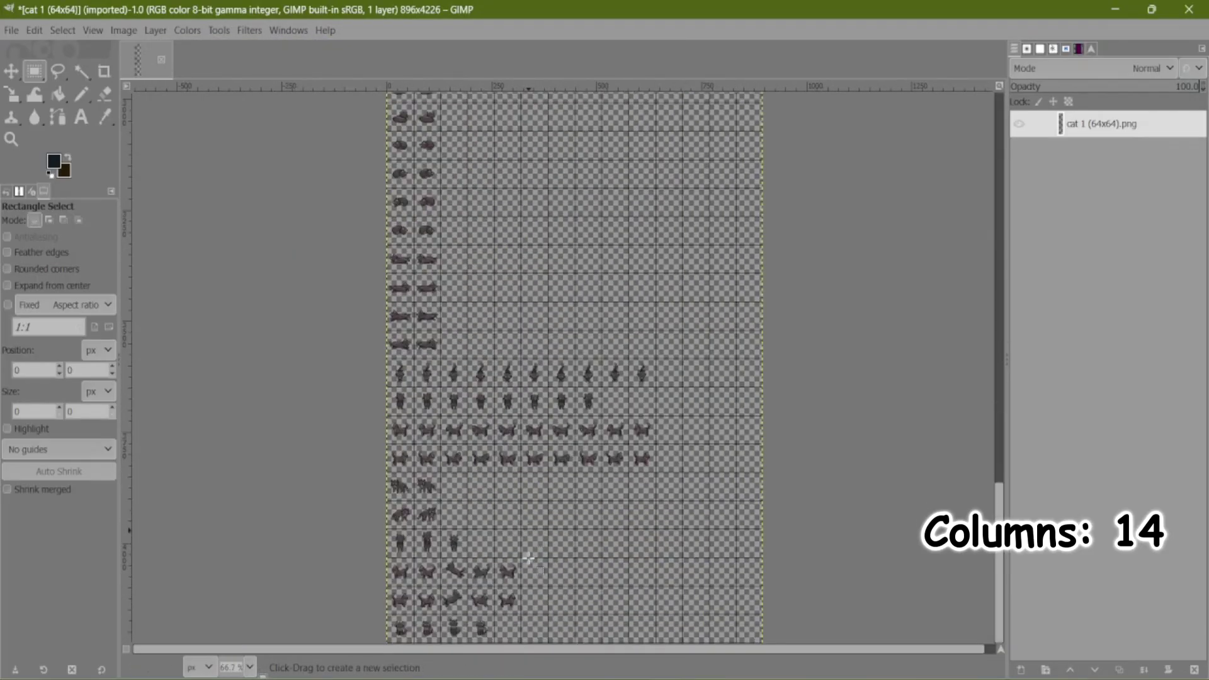
ctrl+scroll(582, 498, up, 2)
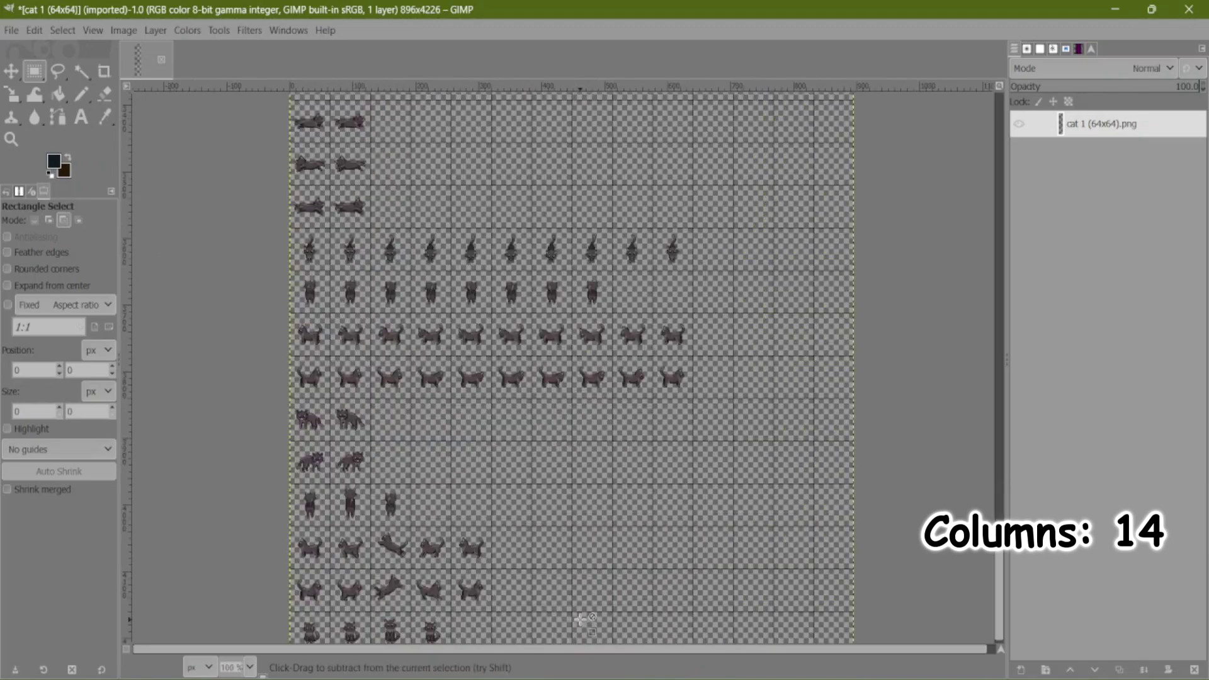
scroll(571, 587, down, 1)
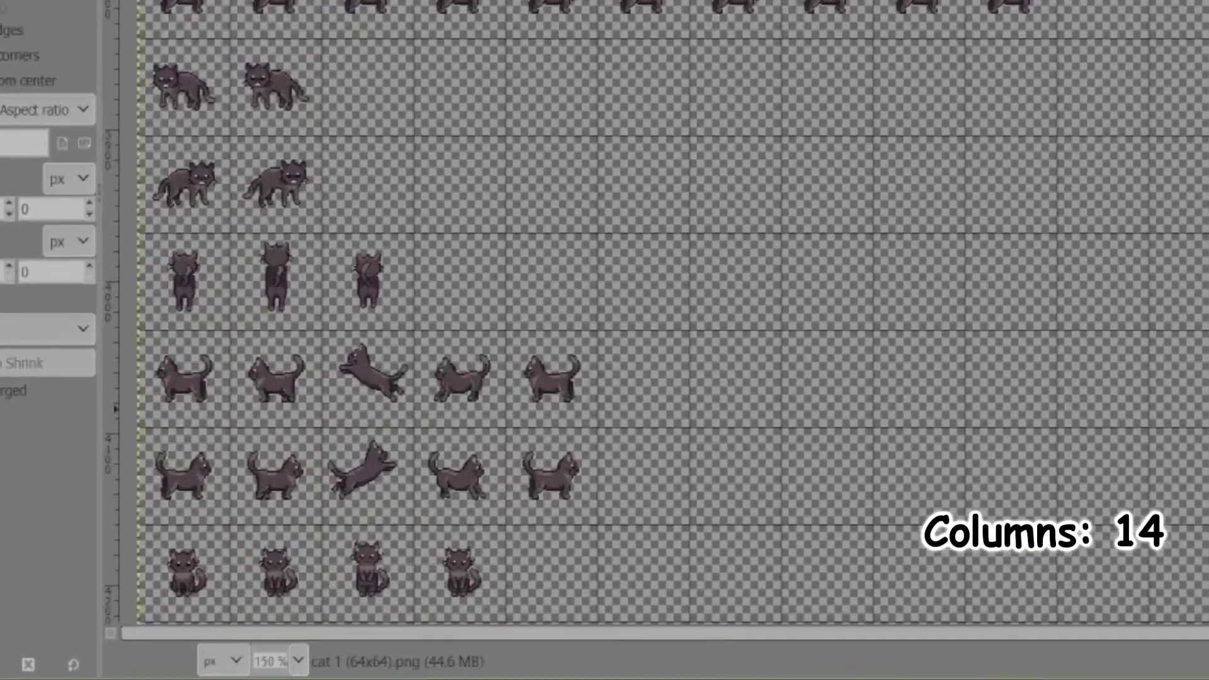
key(shift+c)
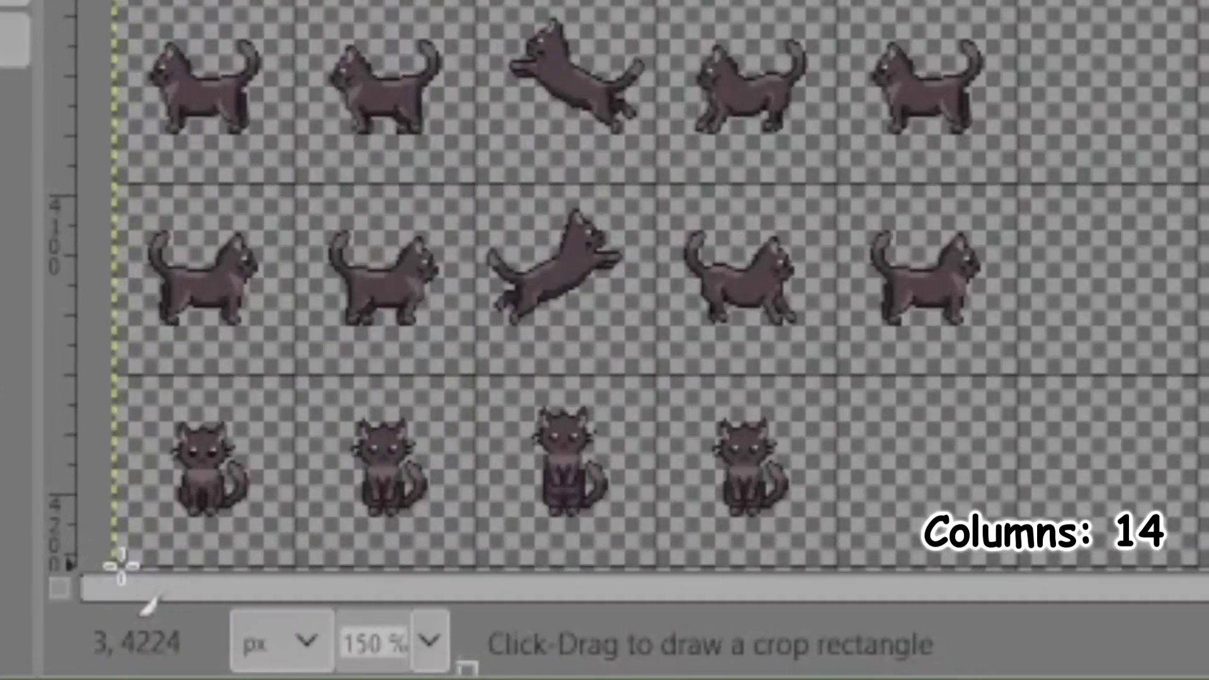
drag(120, 565, 505, 326)
drag(183, 455, 164, 455)
drag(484, 546, 1208, 563)
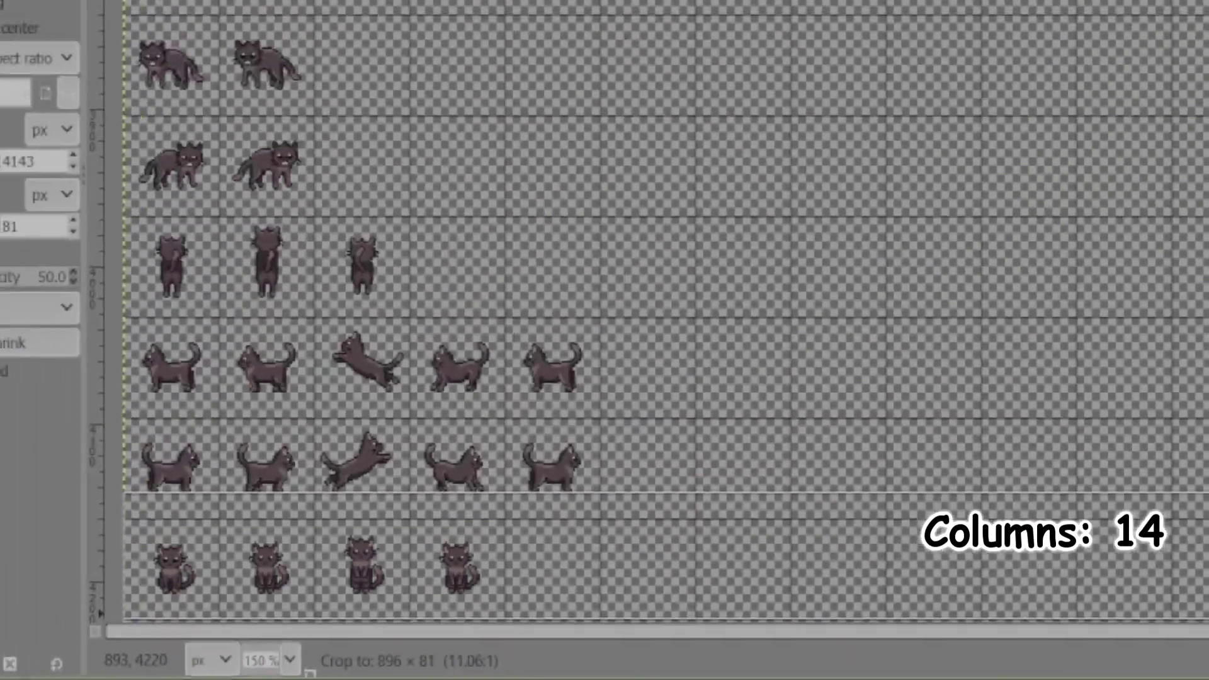
Extend the crop rectangle upward to an 896×4224 region starting at 0,0.
key(minus)
key(minus)
key(minus)
drag(441, 497, 494, 372)
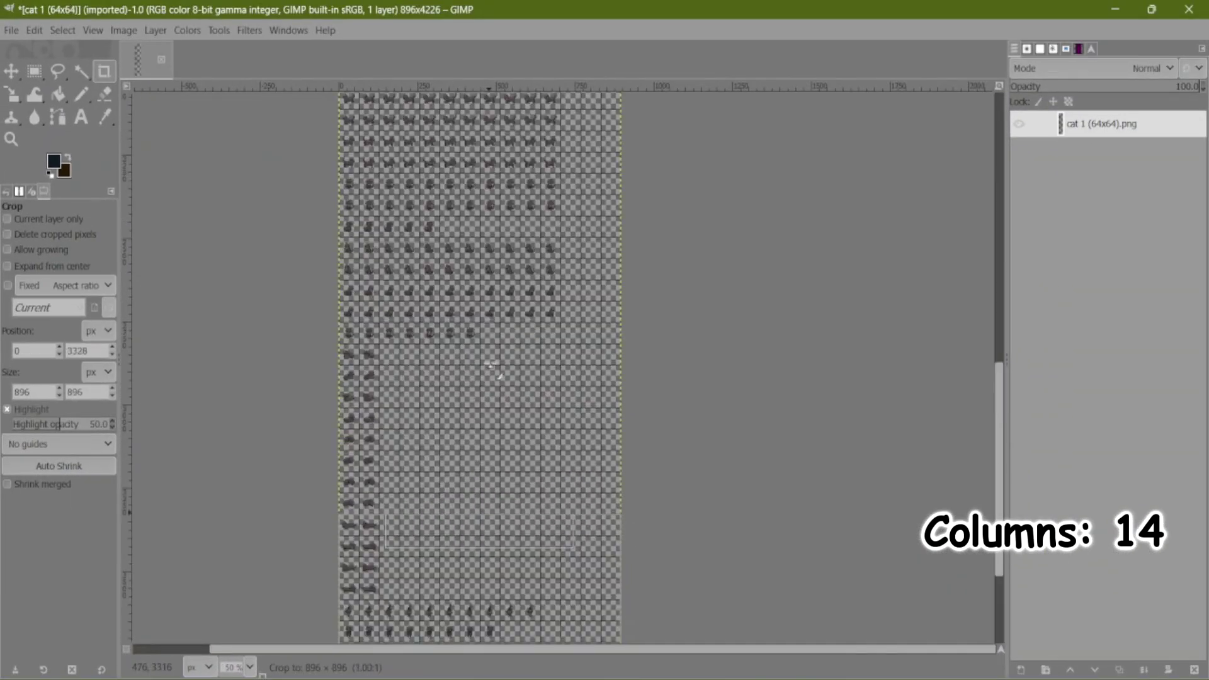
scroll(491, 369, down, 2)
drag(488, 319, 454, 80)
scroll(607, 269, down, 3)
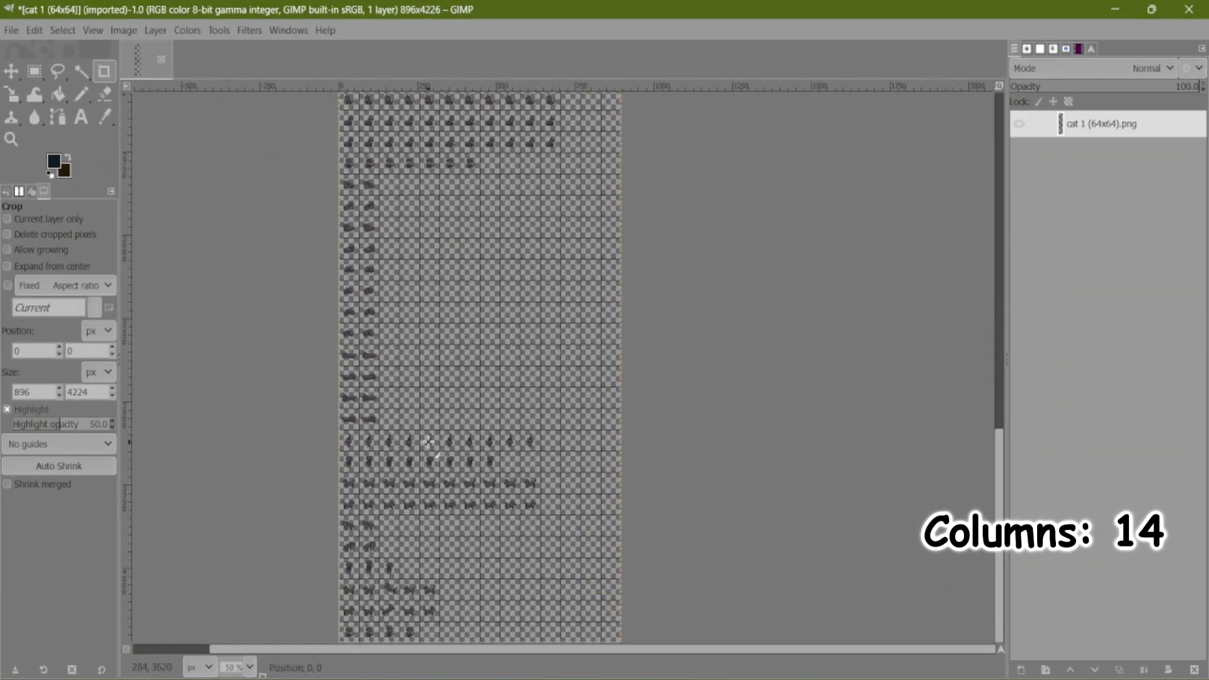
Check the height in Canvas Size and confirm 4224 ÷ 64 = 66 rows in Calculator.
click(124, 33)
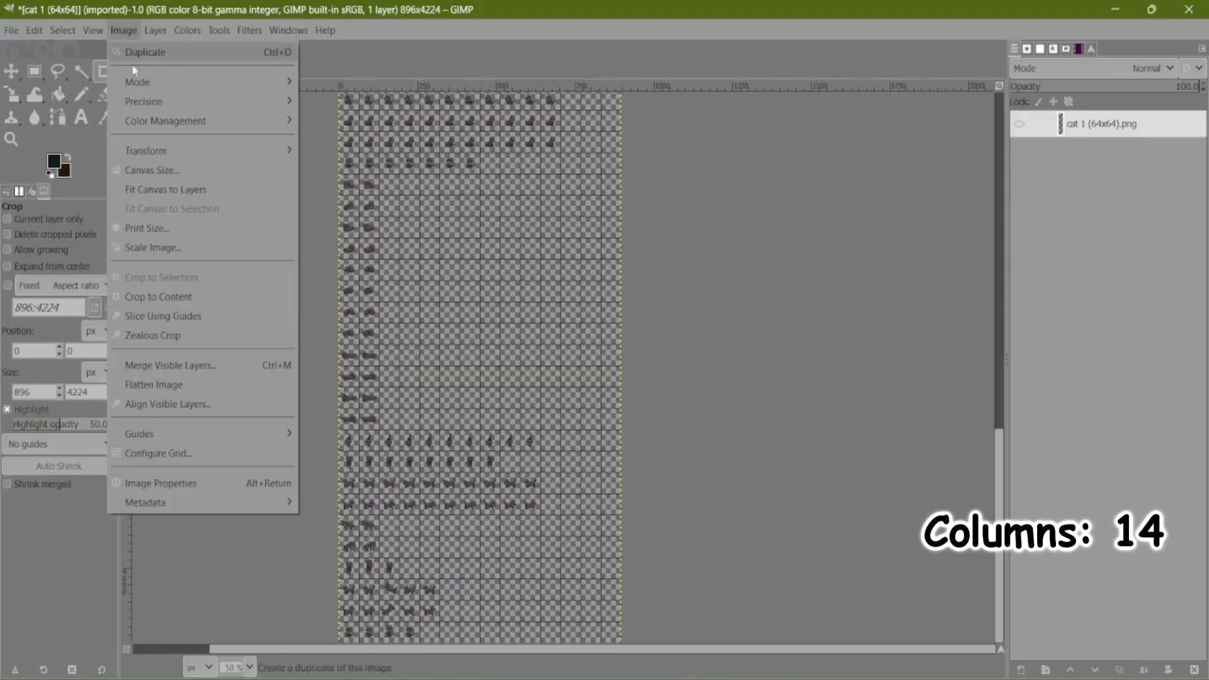
click(181, 169)
key(Tab)
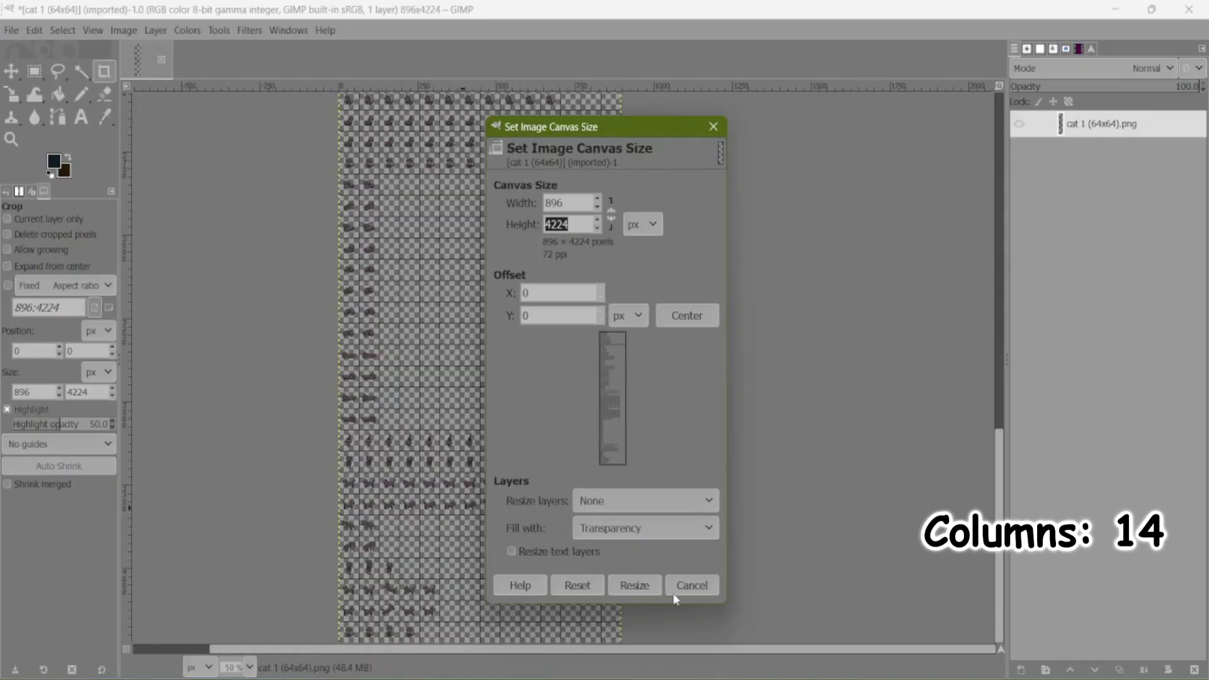
click(692, 585)
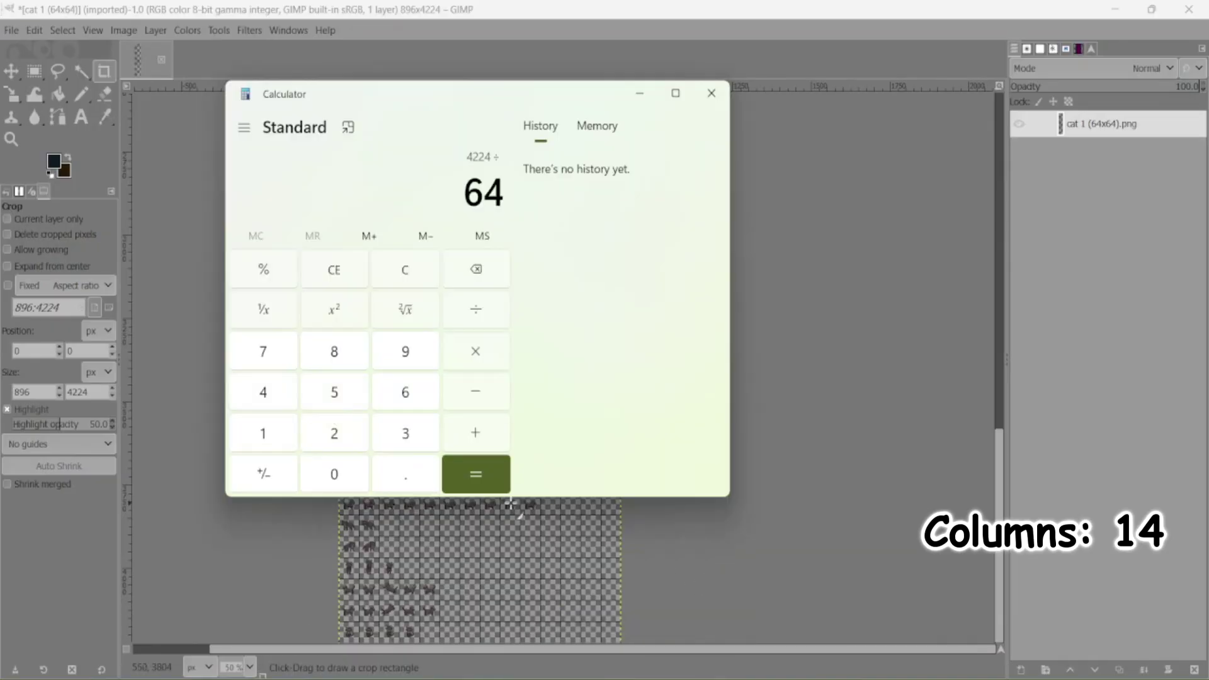
click(477, 473)
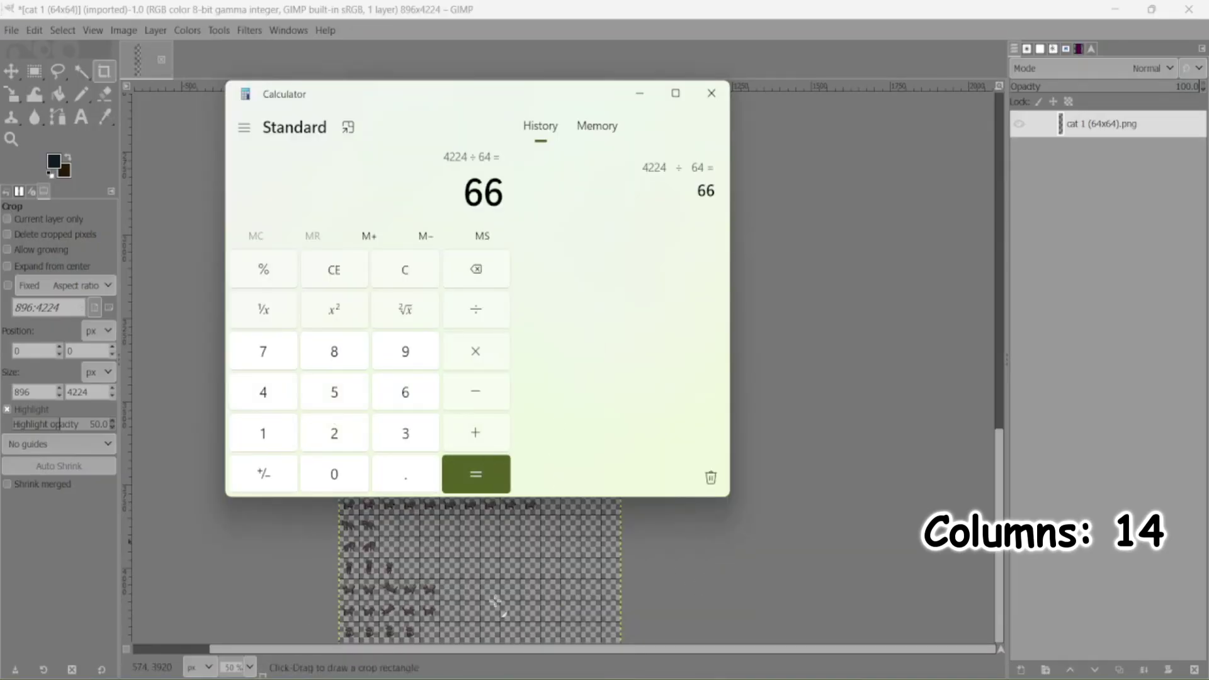
click(710, 8)
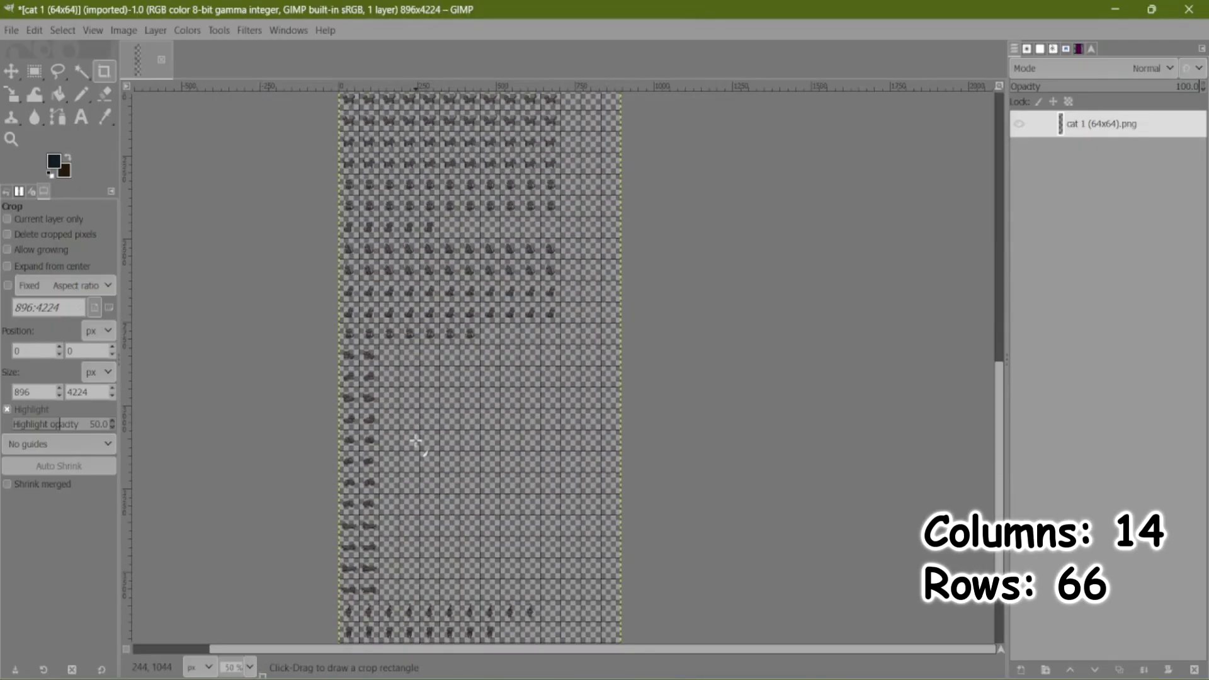
click(11, 31)
Export the cropped sheet as %BIG-spookycat.png into the game's img/characters folder.
click(66, 293)
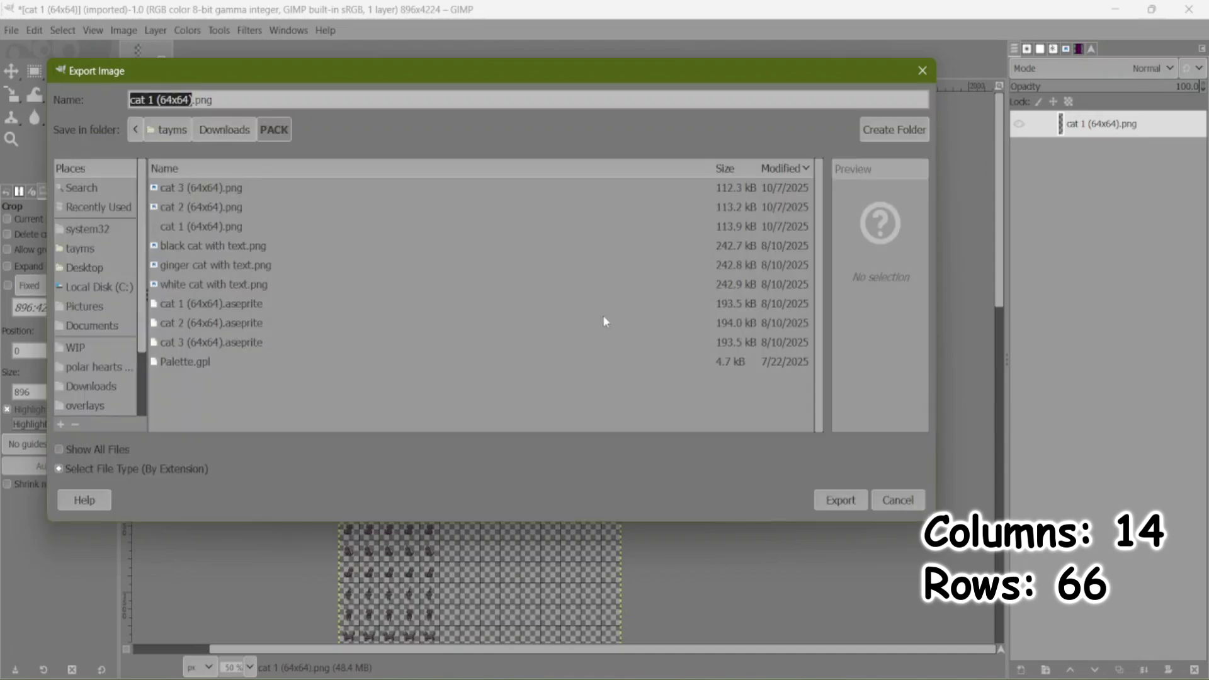
scroll(101, 327, down, 2)
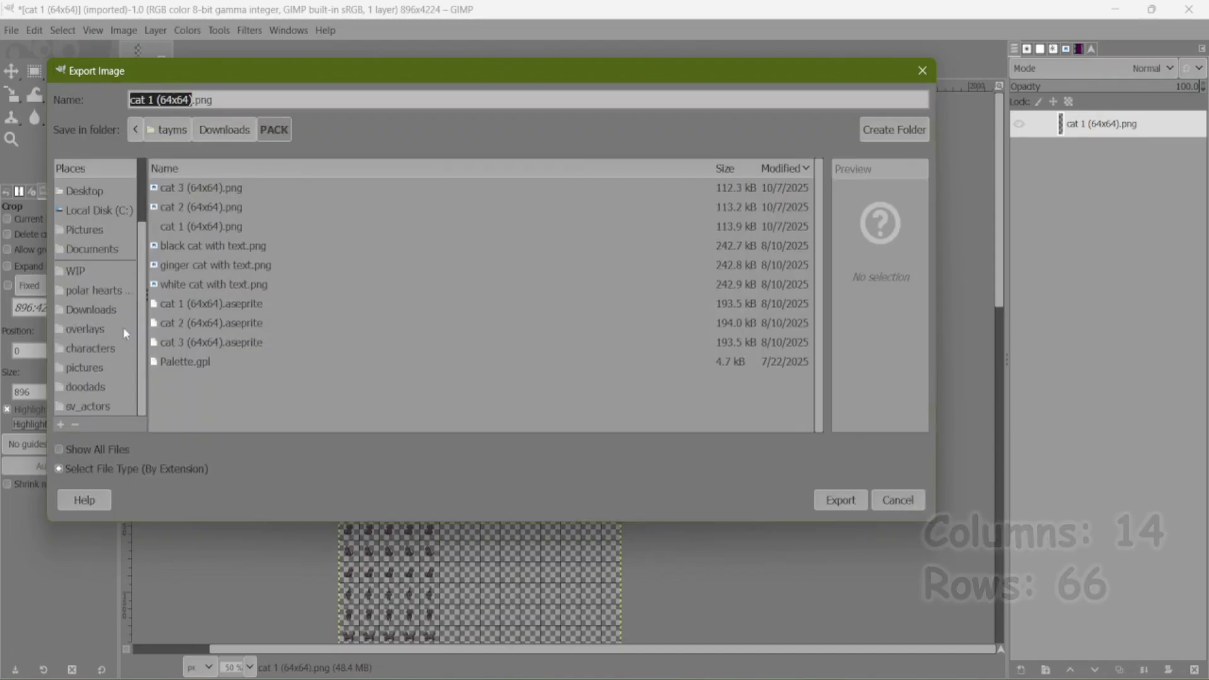
click(81, 348)
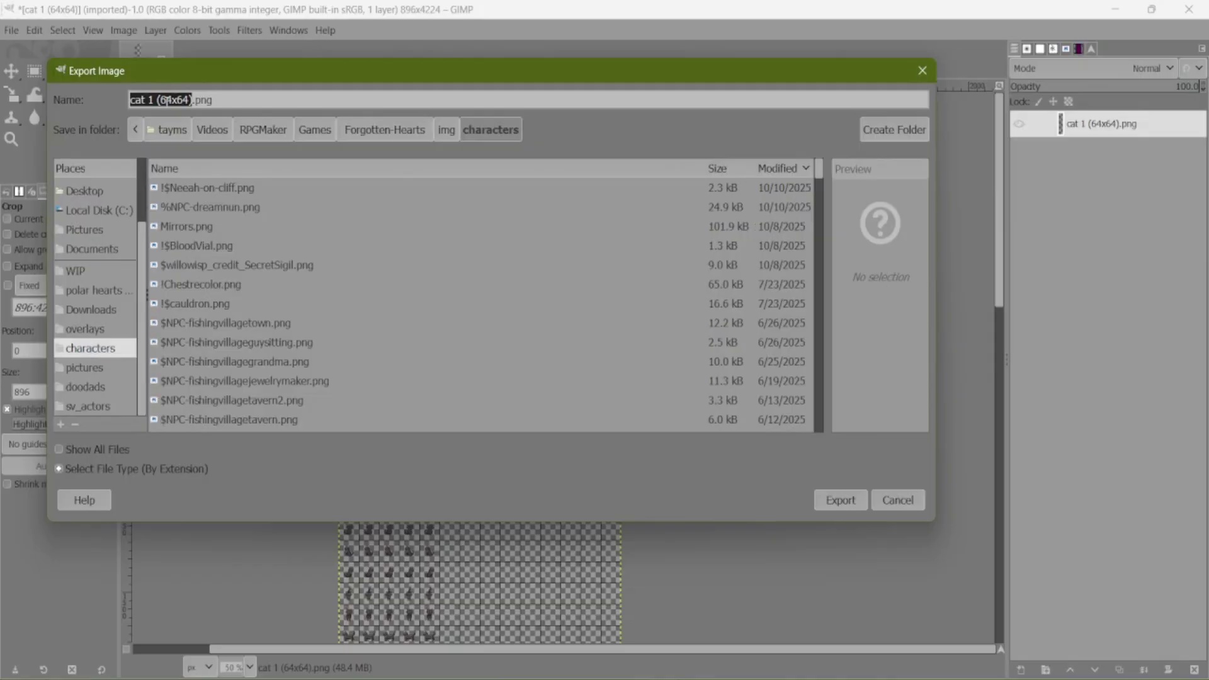
text(%)
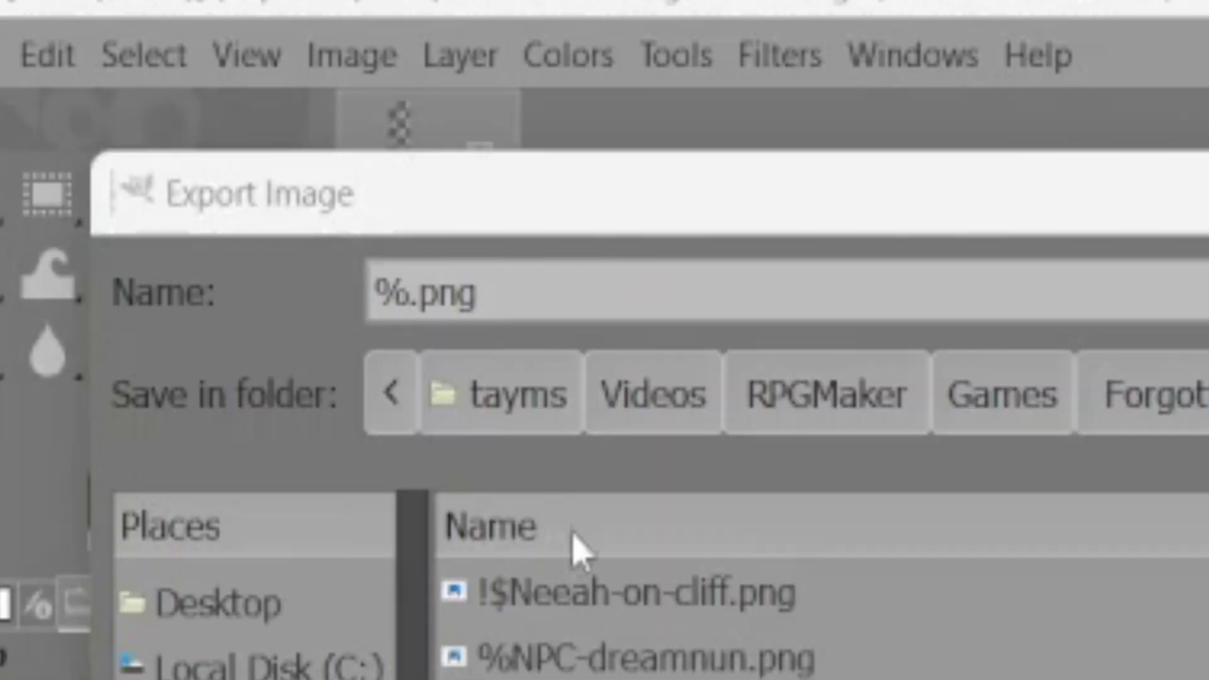
click(420, 315)
text(BIG-sp)
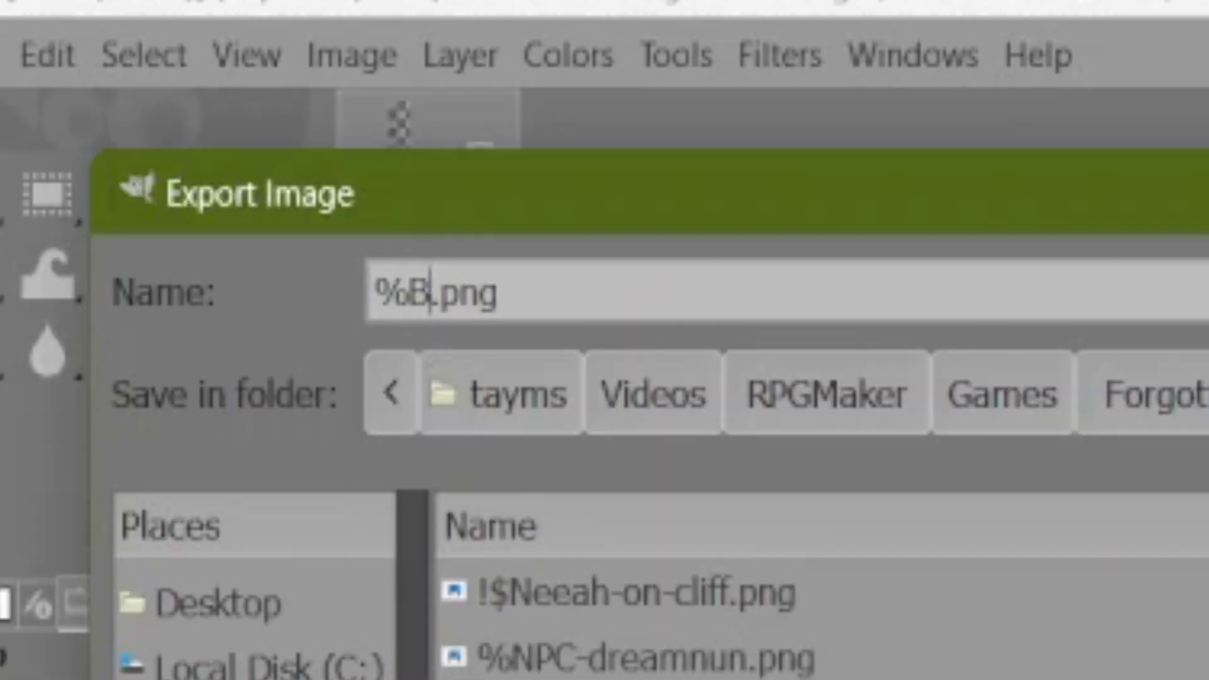
text(ookycat)
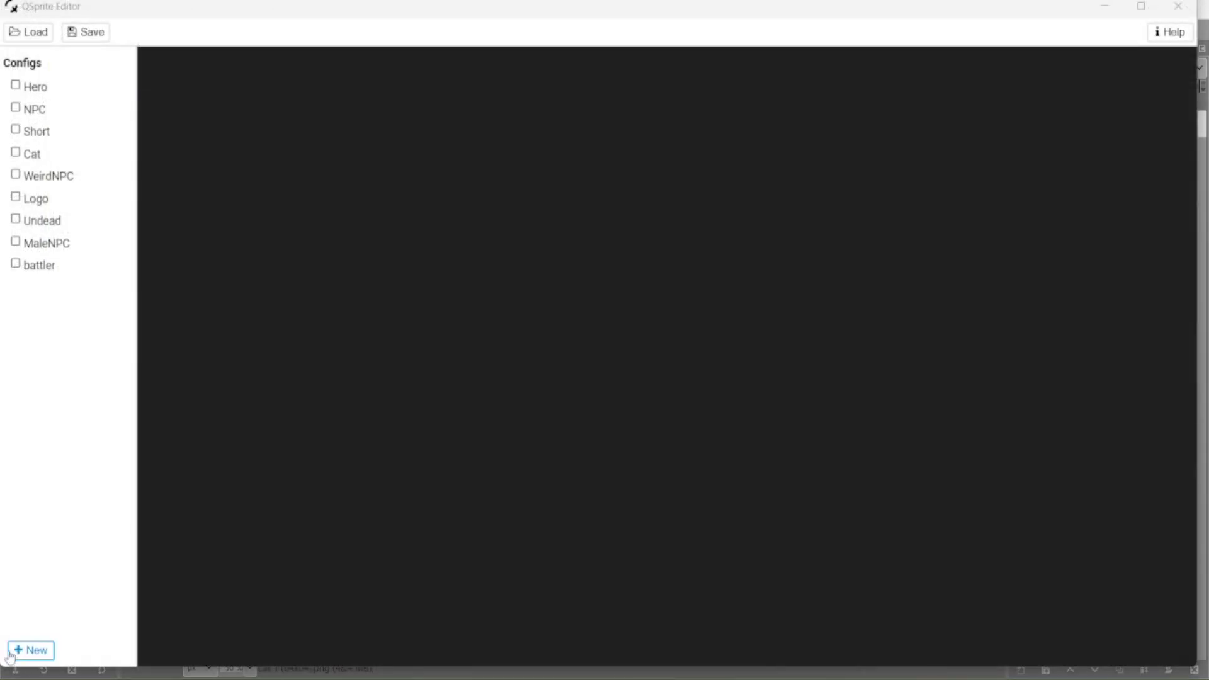
click(10, 655)
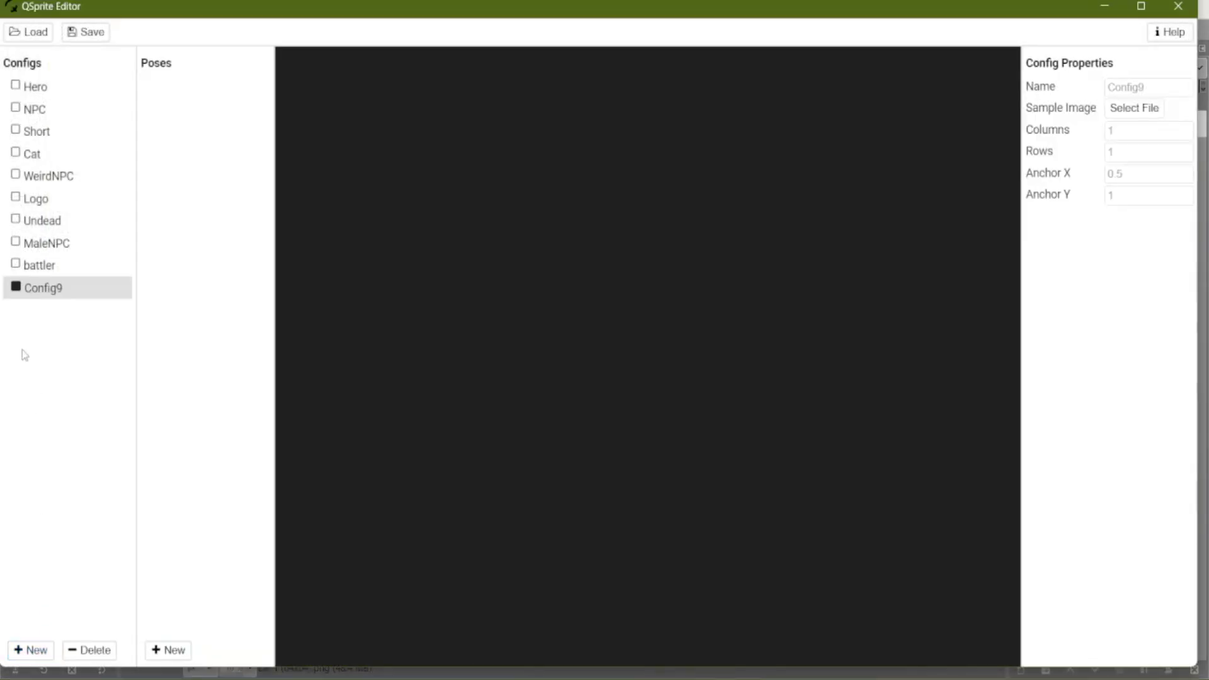
Rename the new Config9 to BIG.
click(1162, 82)
double_click(1161, 82)
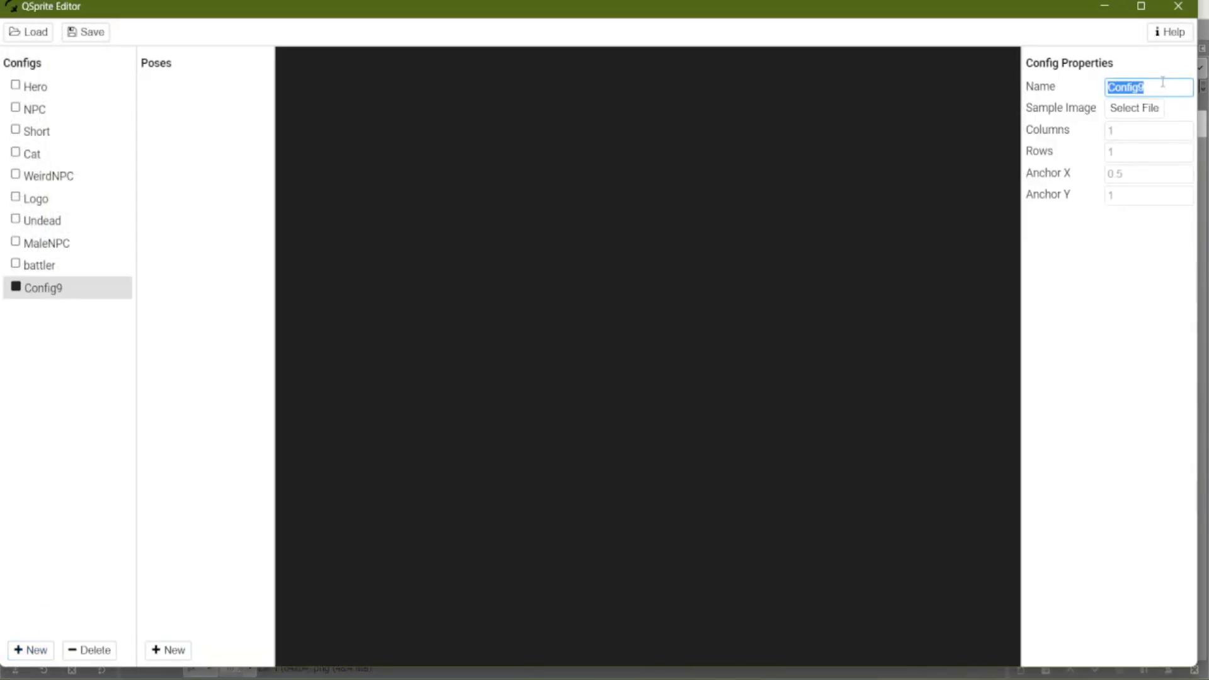
text(Bl)
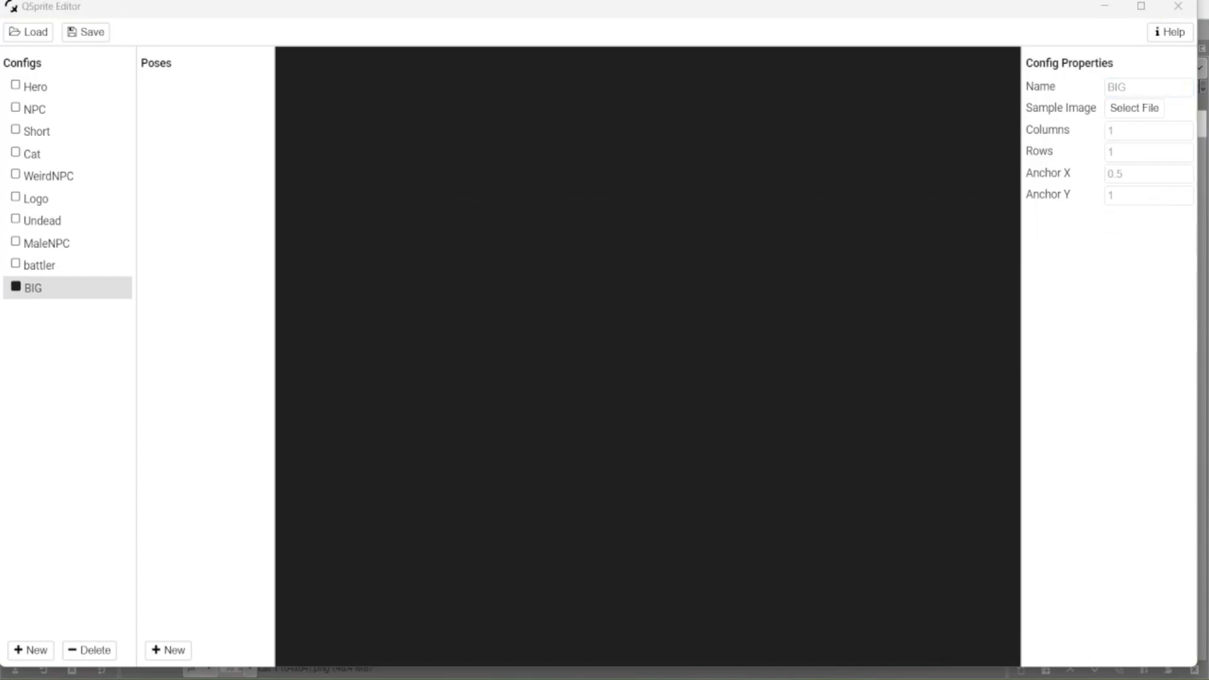
Pick %BIG-spookycat.png from img/characters as the BIG config's sample image.
scroll(334, 177, down, 2)
scroll(334, 178, up, 2)
double_click(350, 245)
scroll(184, 271, down, 1)
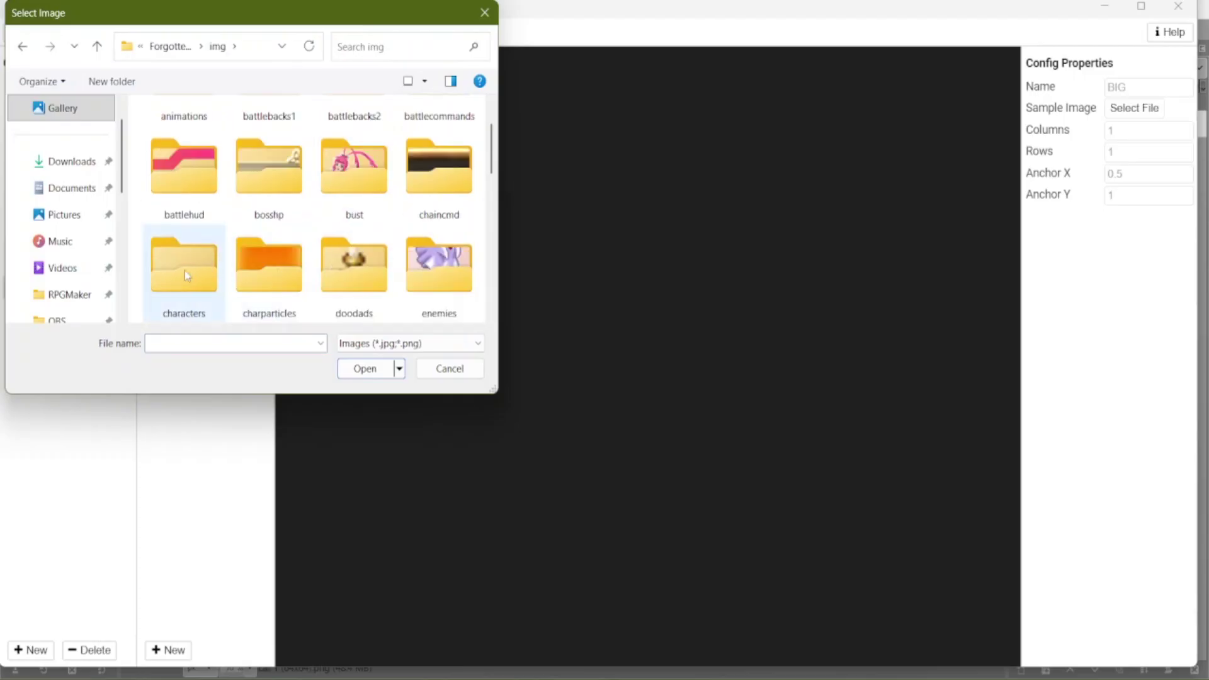
double_click(188, 278)
text(!$AD)
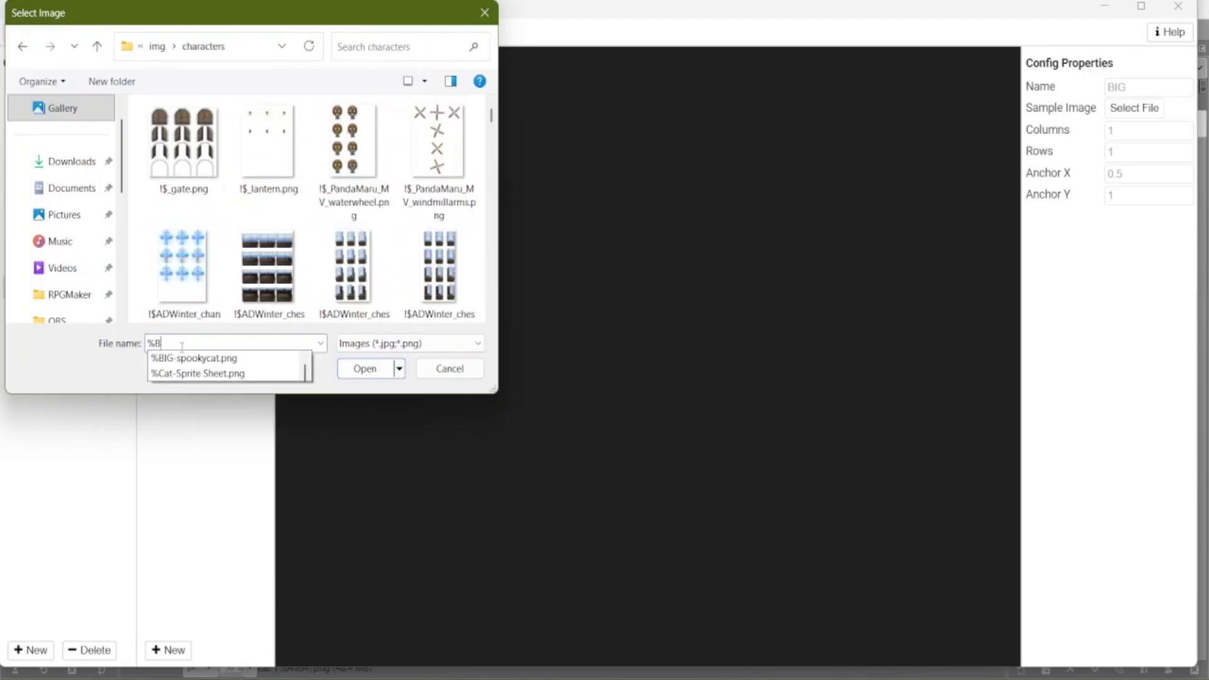
key(Return)
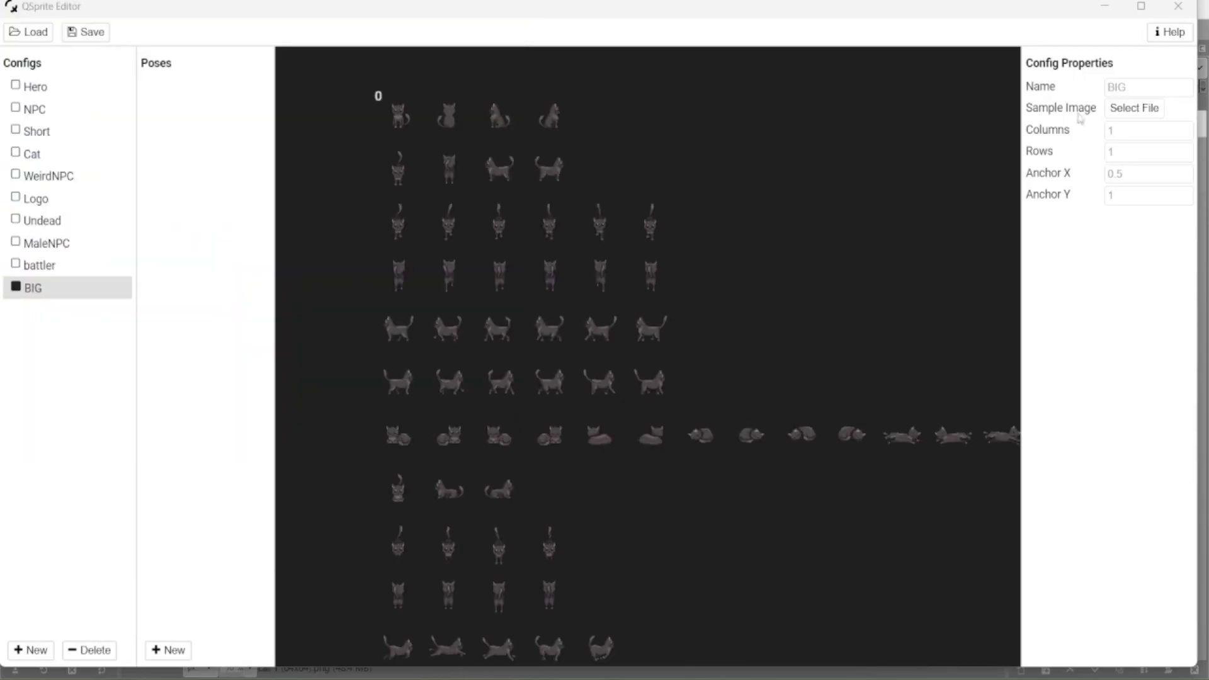
Set the BIG config to 14 columns and 66 rows, then scroll the grid to check frame numbers.
click(1112, 131)
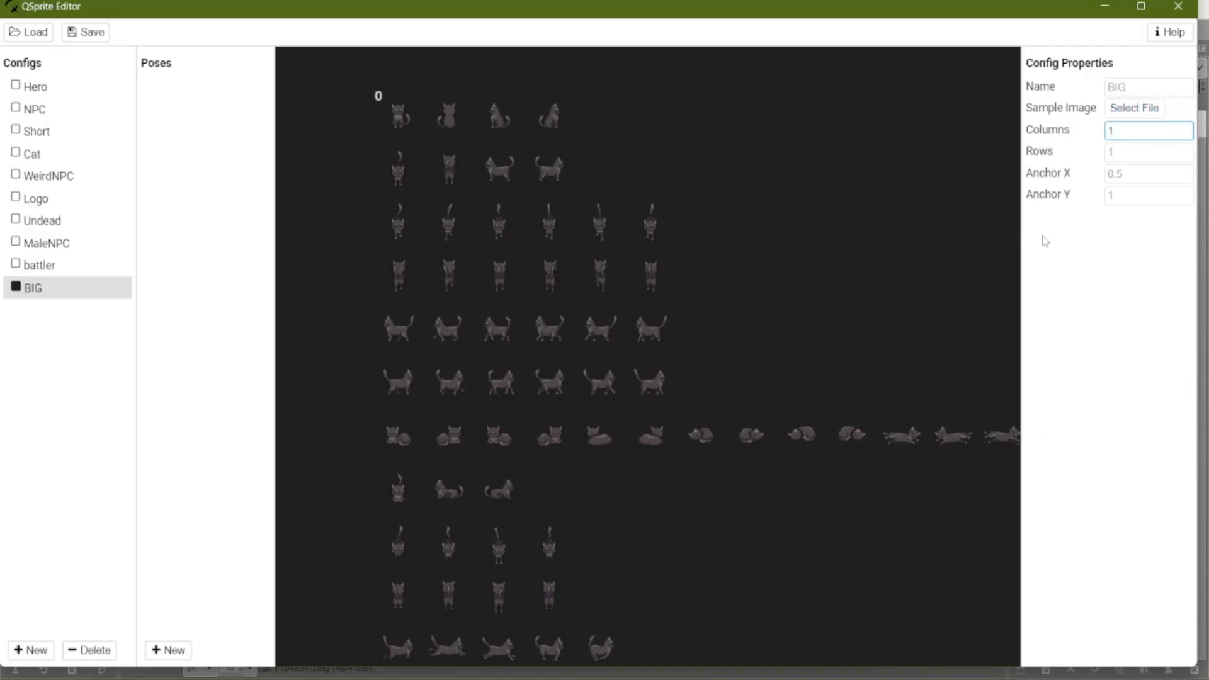
text(4)
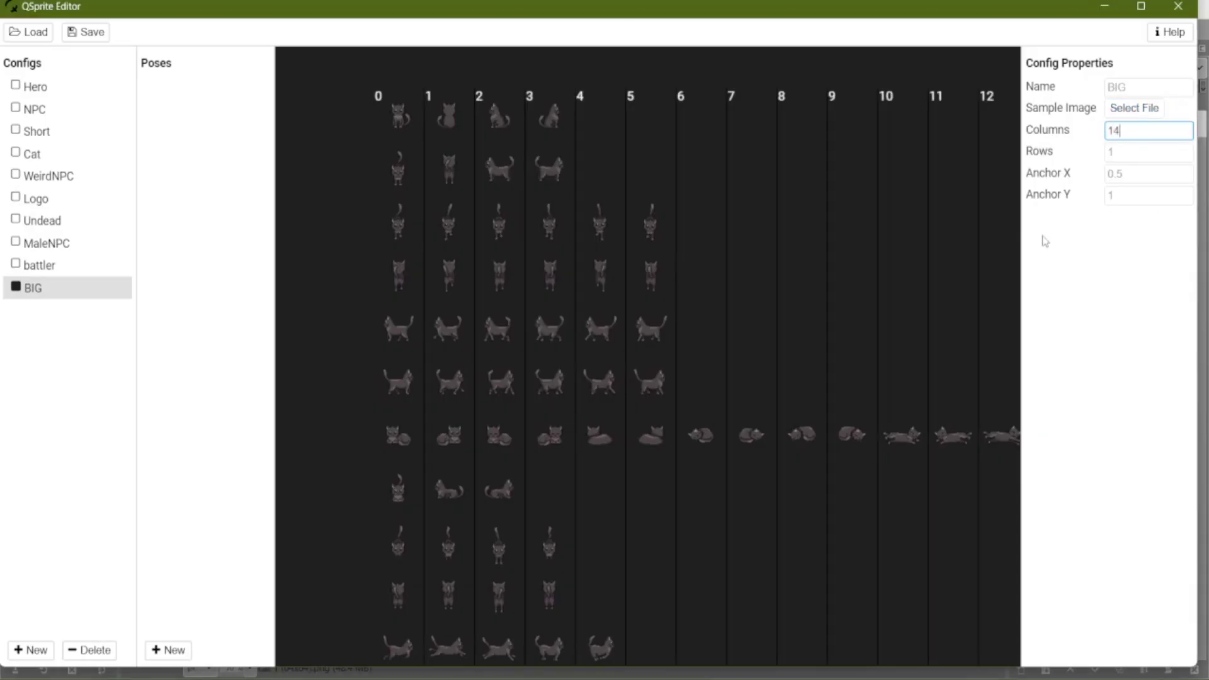
click(1127, 152)
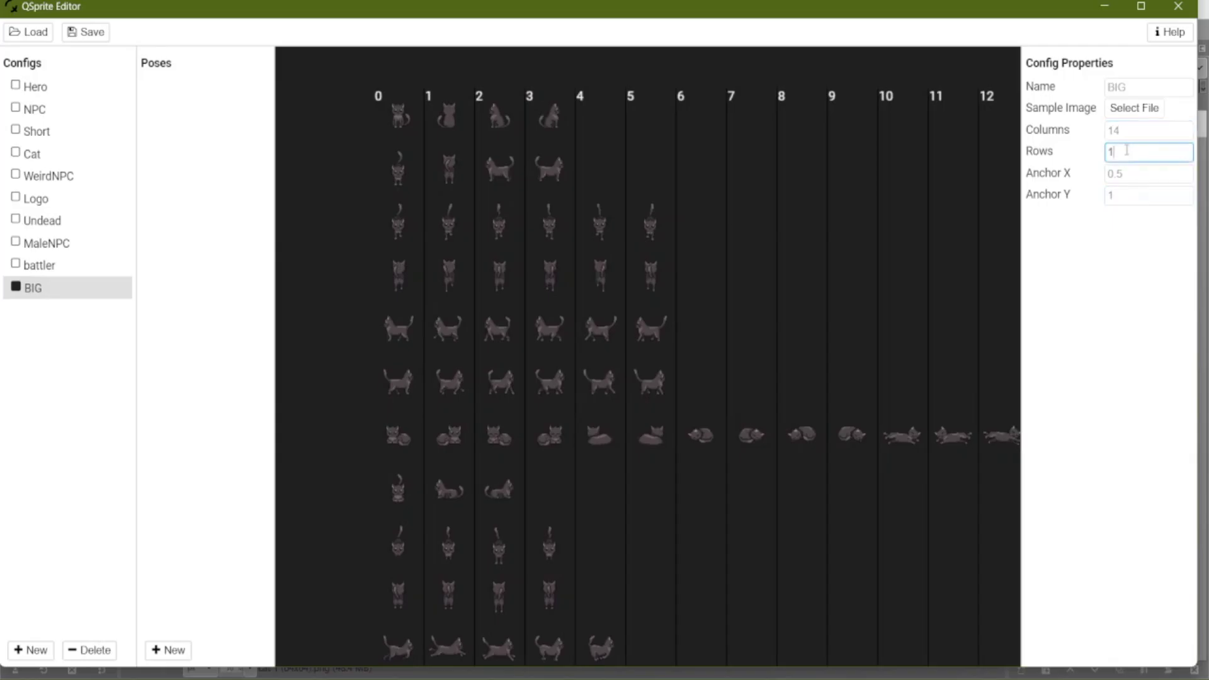
key(BackSpace)
text(66)
click(605, 274)
scroll(580, 223, up, 15)
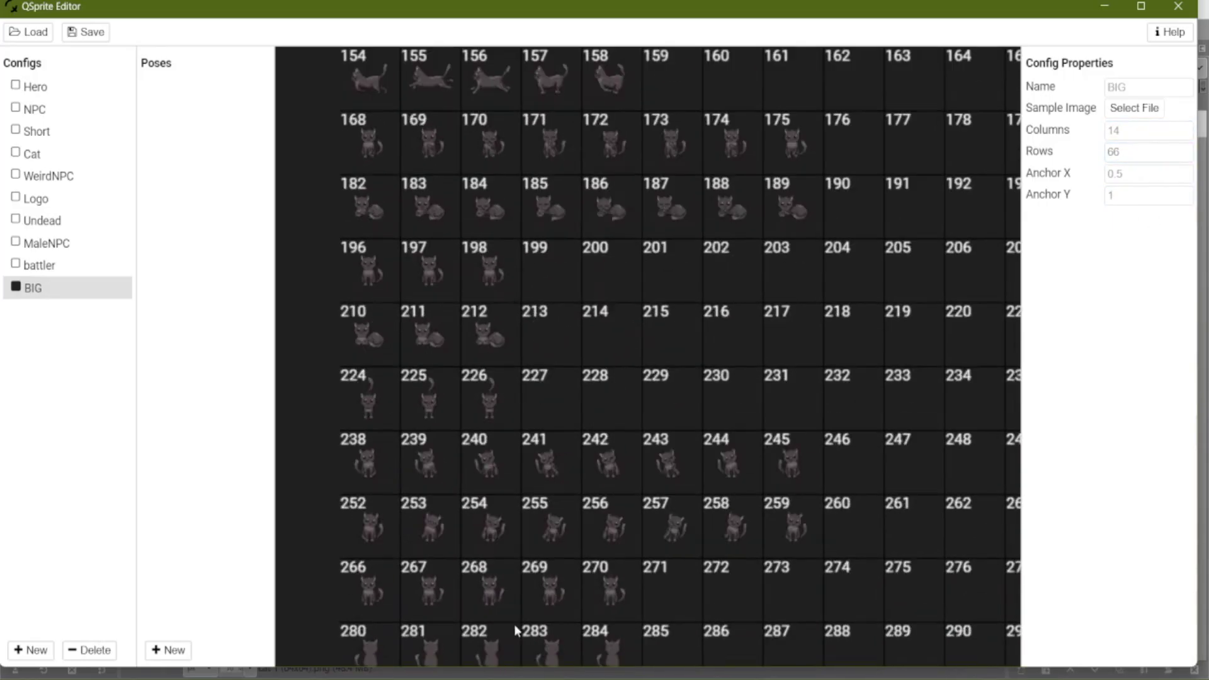
ctrl+scroll(660, 386, down, 6)
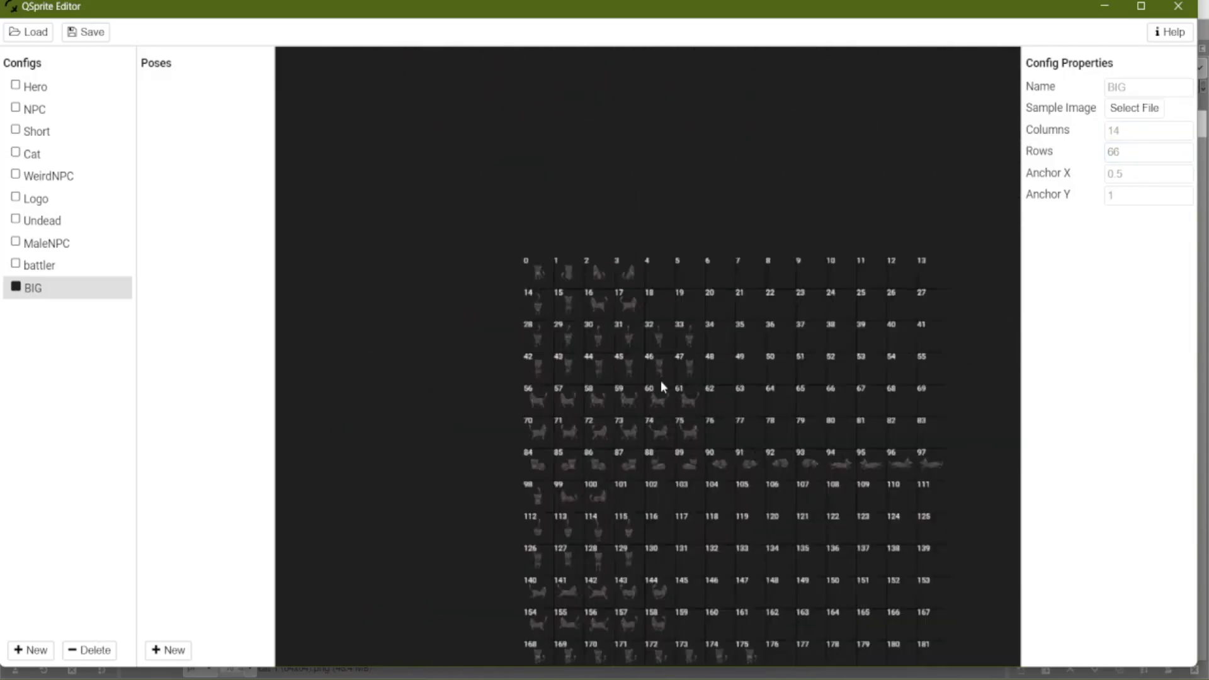
ctrl+scroll(707, 542, up, 6)
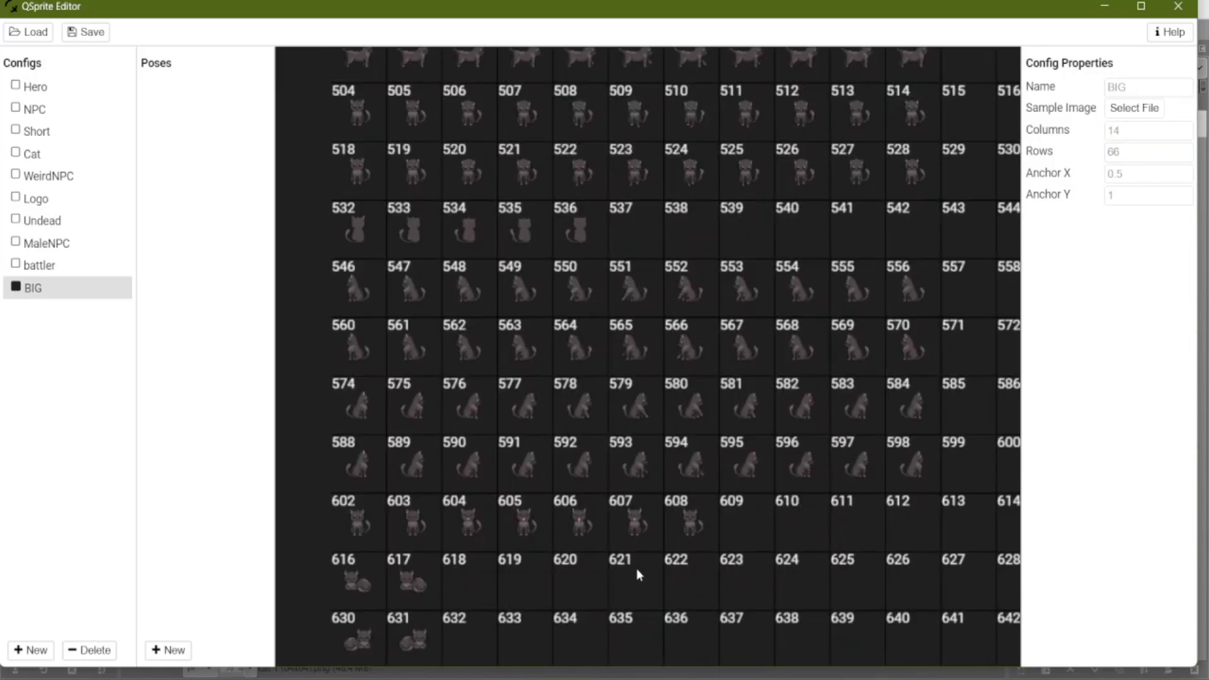
click(1135, 153)
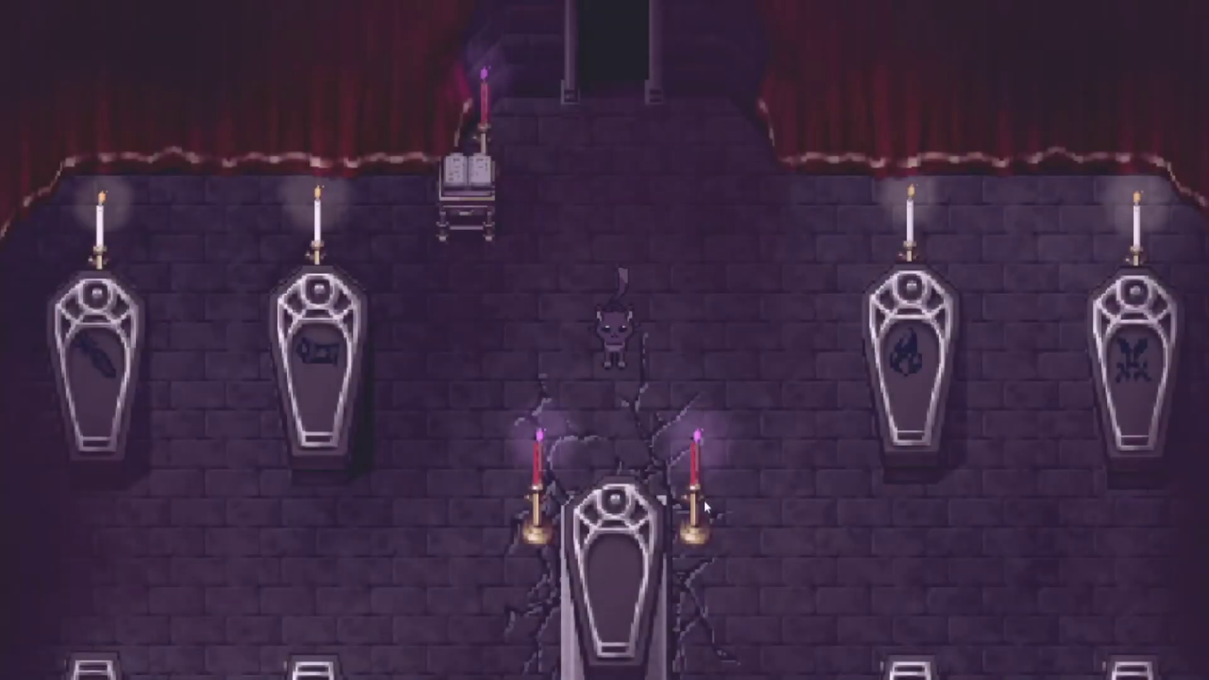
Walk the cat left, down, right and up around the central coffin, then left and down again.
key(Left)
key(Down)
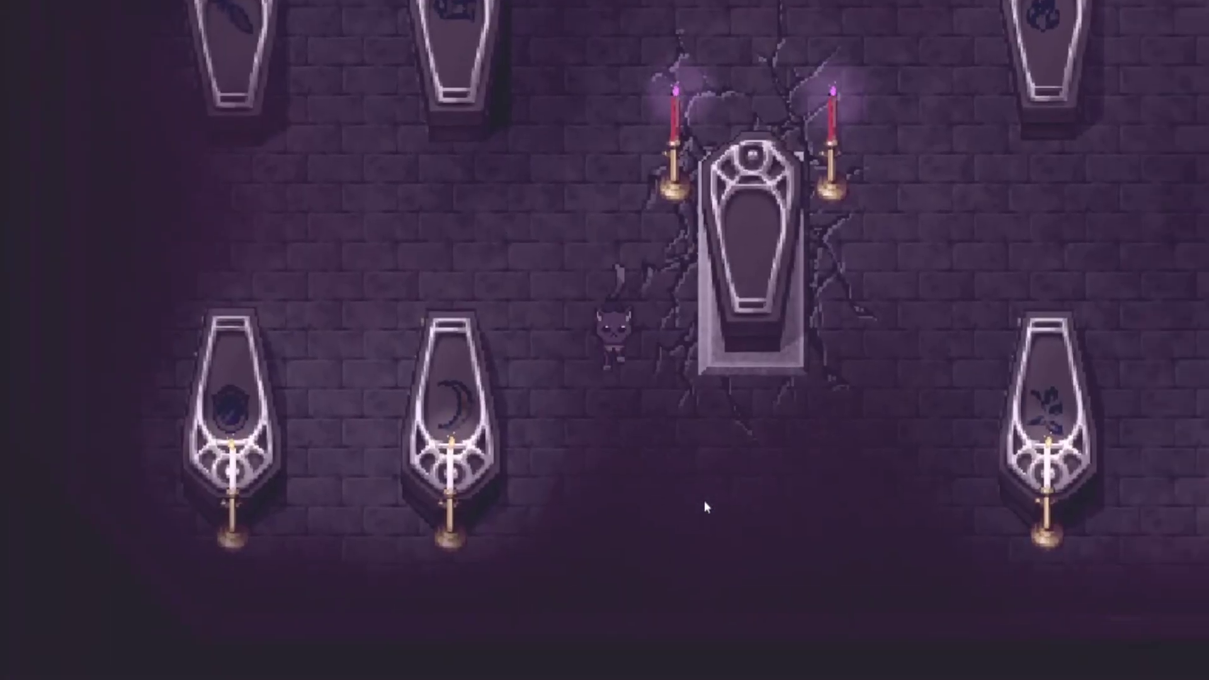
key(Right)
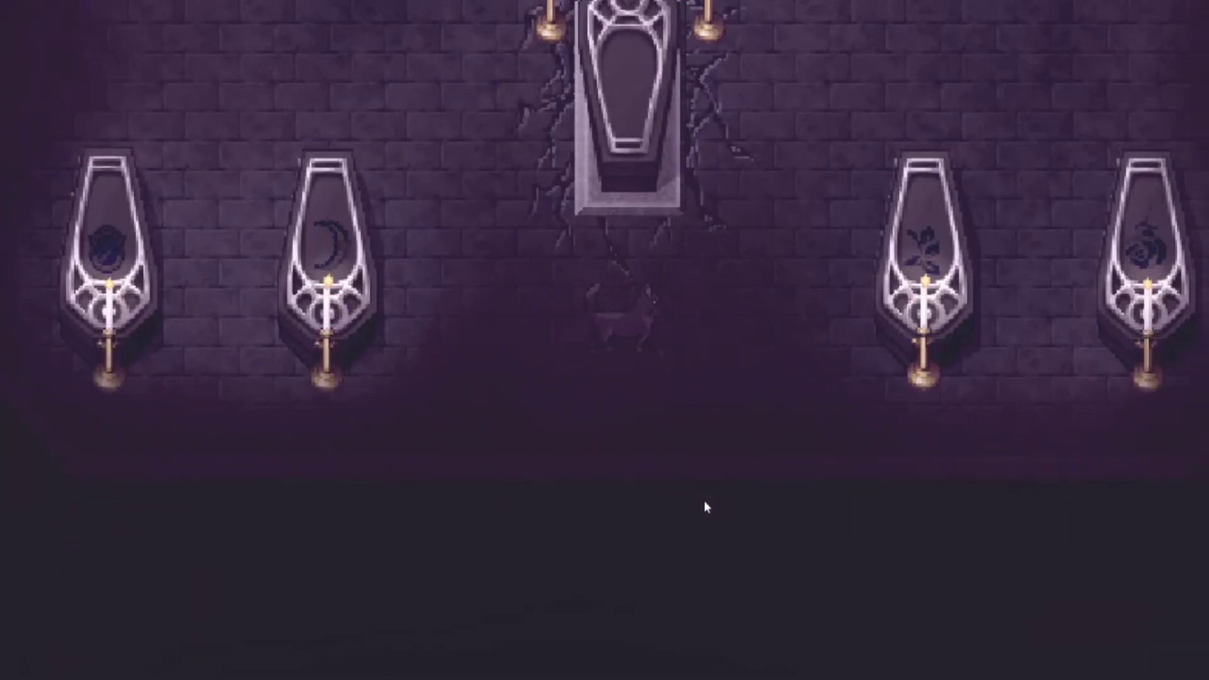
key(Up)
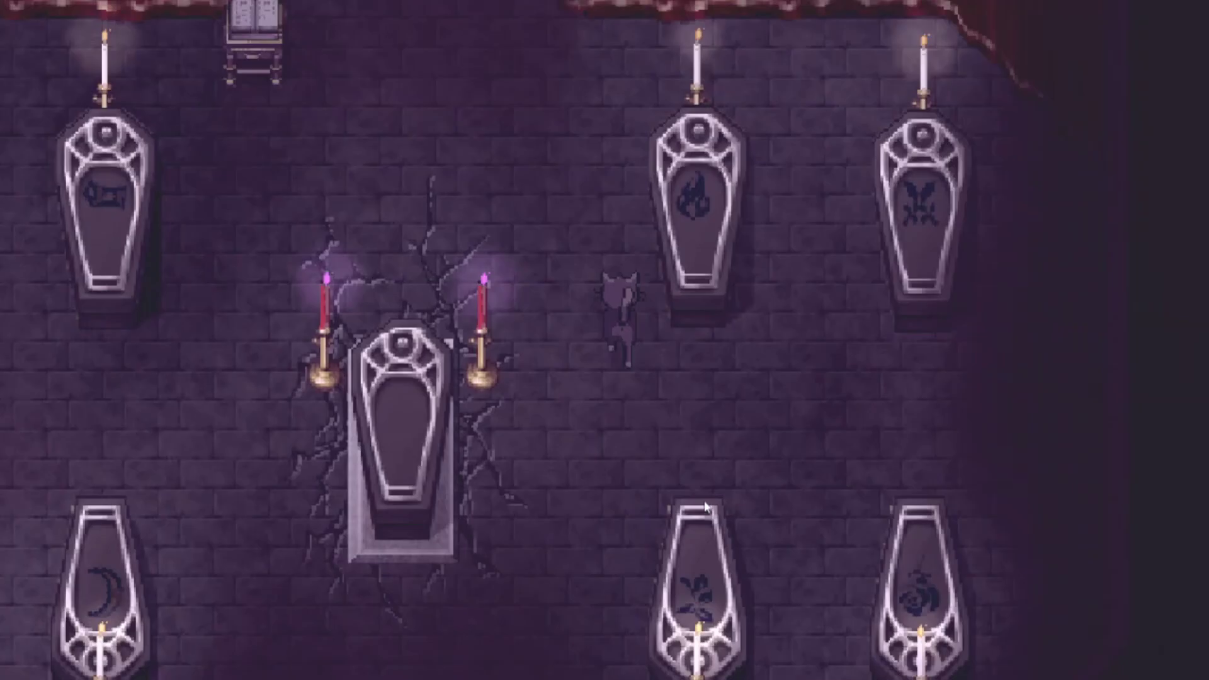
key(Left)
key(Left)
key(Down)
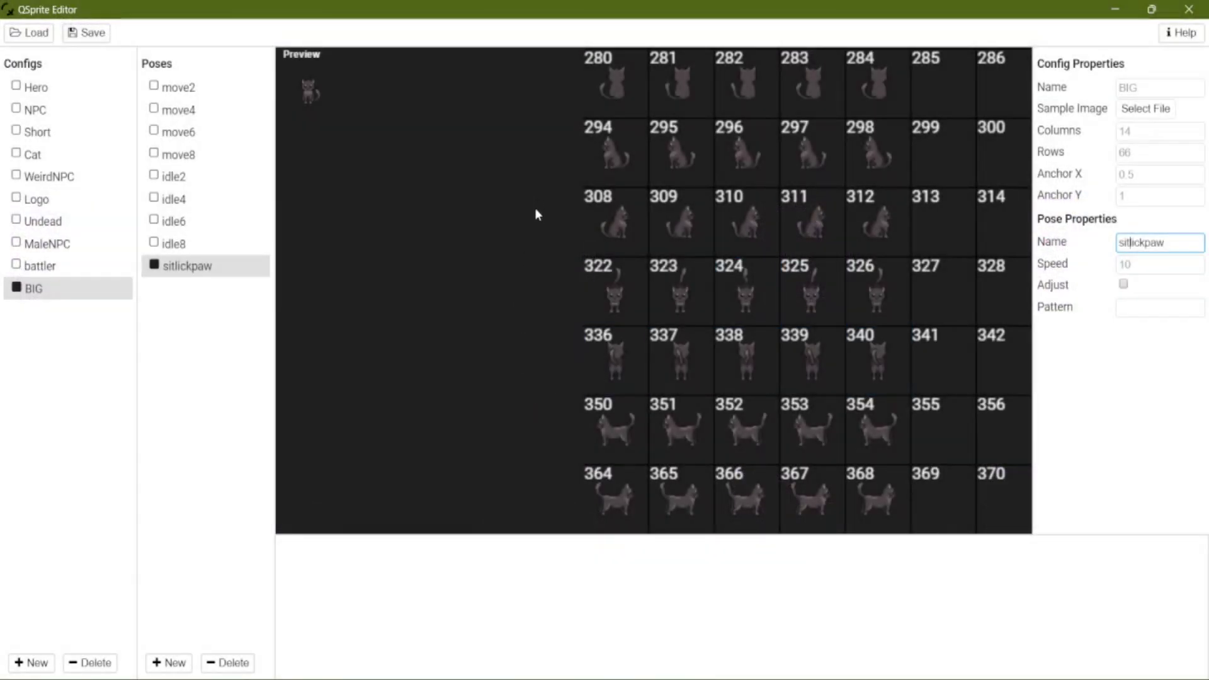
Pan the frame grid to locate the paw-licking frames 266, 168, 169, 170 for lickpaw.
drag(537, 215, 509, 413)
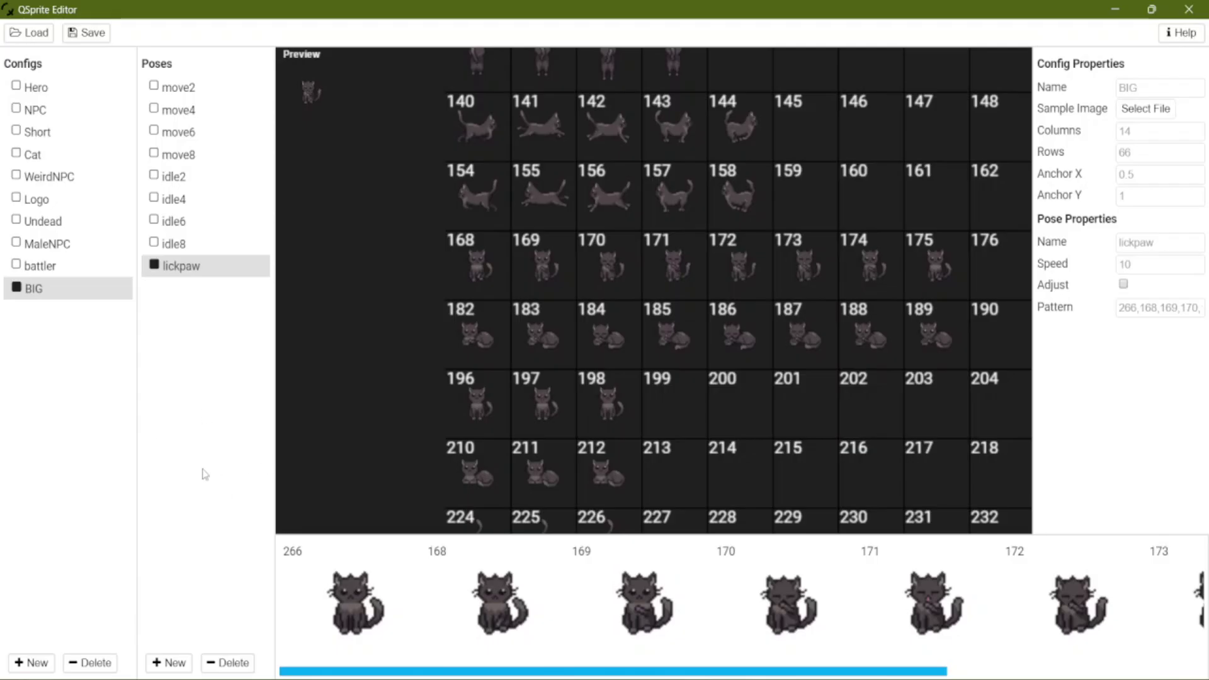
Switch to the Forgotten Hearts project and create a new event on tile 5,3 of the Coffin Room.
mouse_move(337, 678)
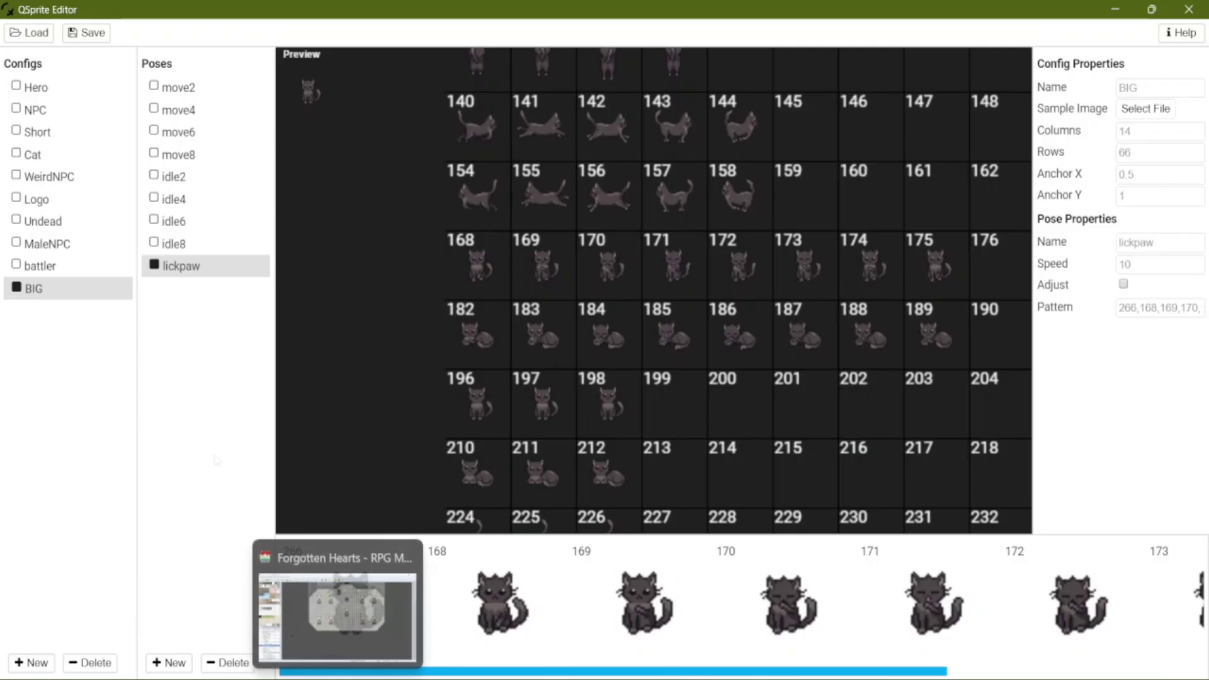
click(337, 617)
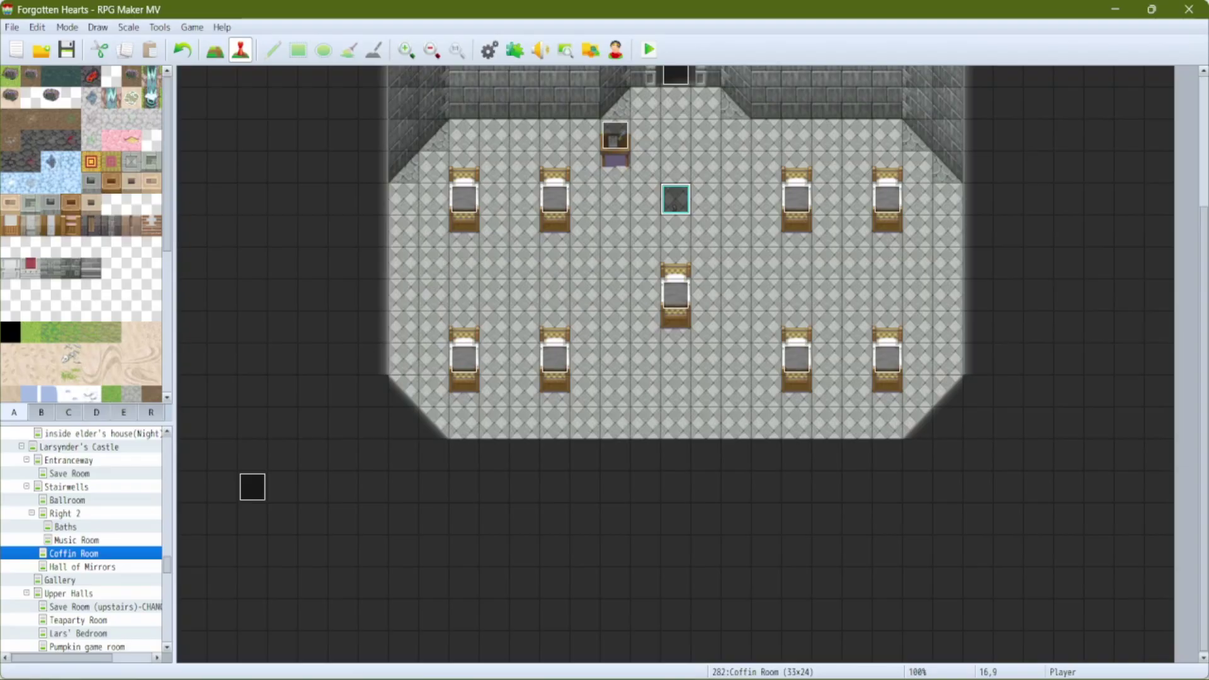
scroll(705, 275, up, 5)
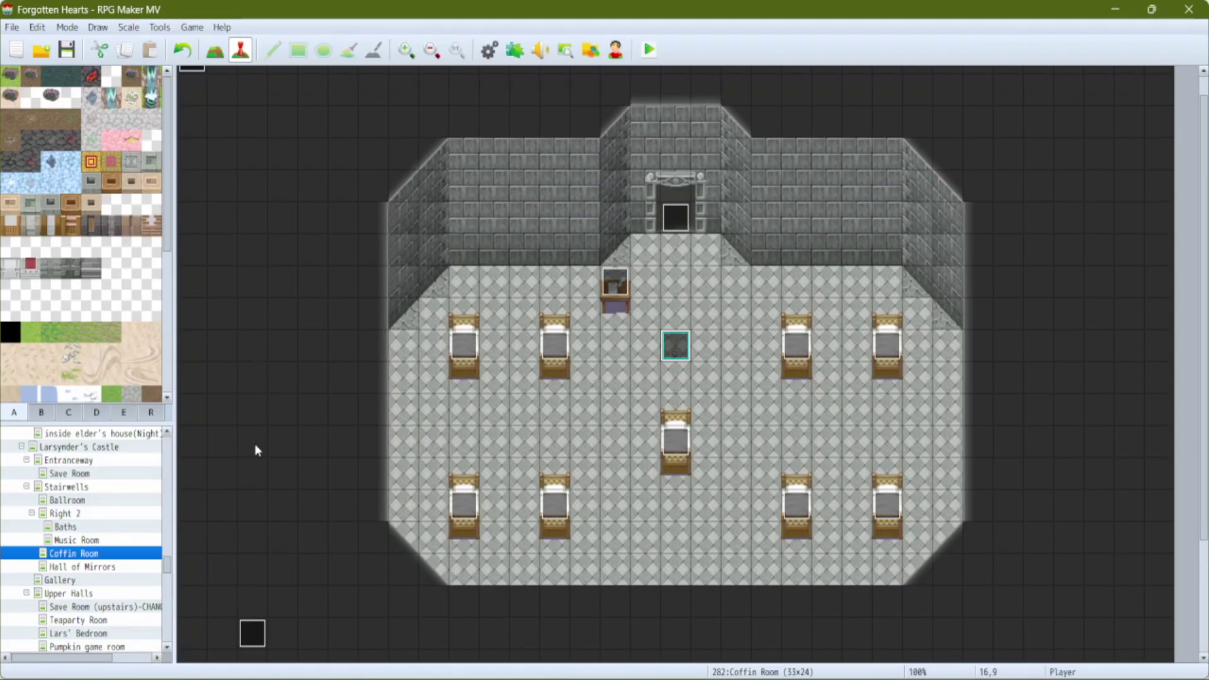
click(342, 154)
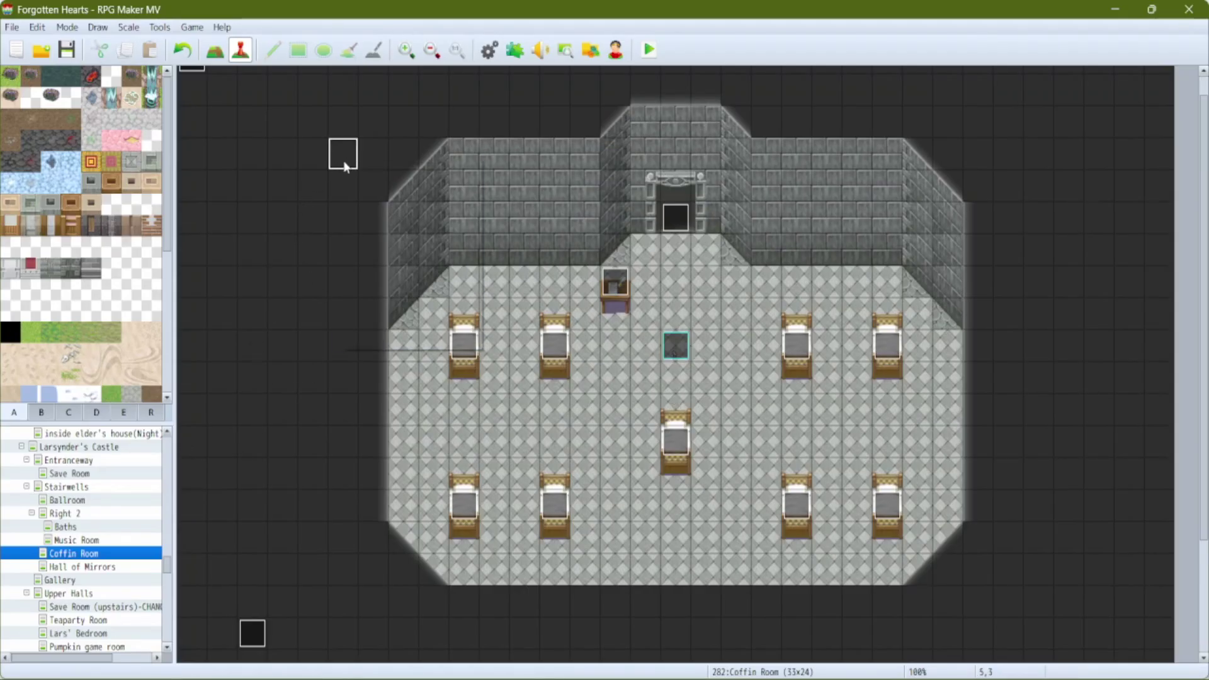
right_click(340, 160)
click(363, 182)
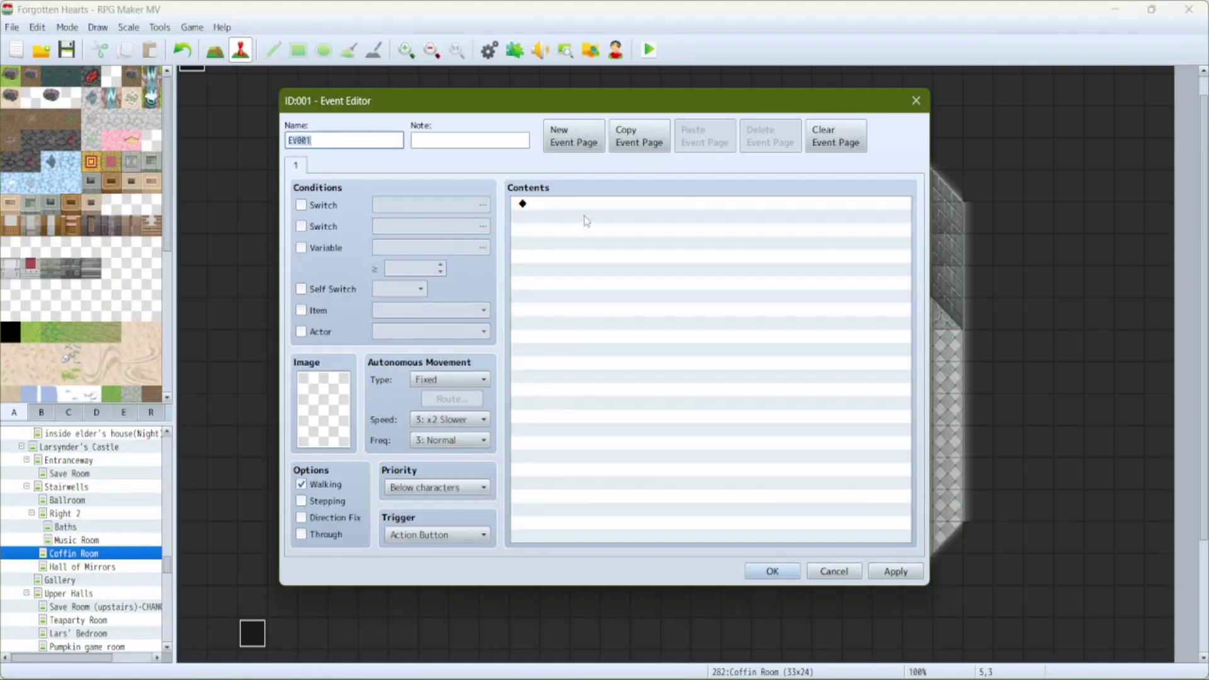
Set the event trigger to Autorun and add a Tint Screen command to full black.
click(440, 535)
click(458, 597)
double_click(522, 203)
click(844, 294)
drag(679, 294, 636, 294)
drag(678, 313, 636, 331)
click(761, 459)
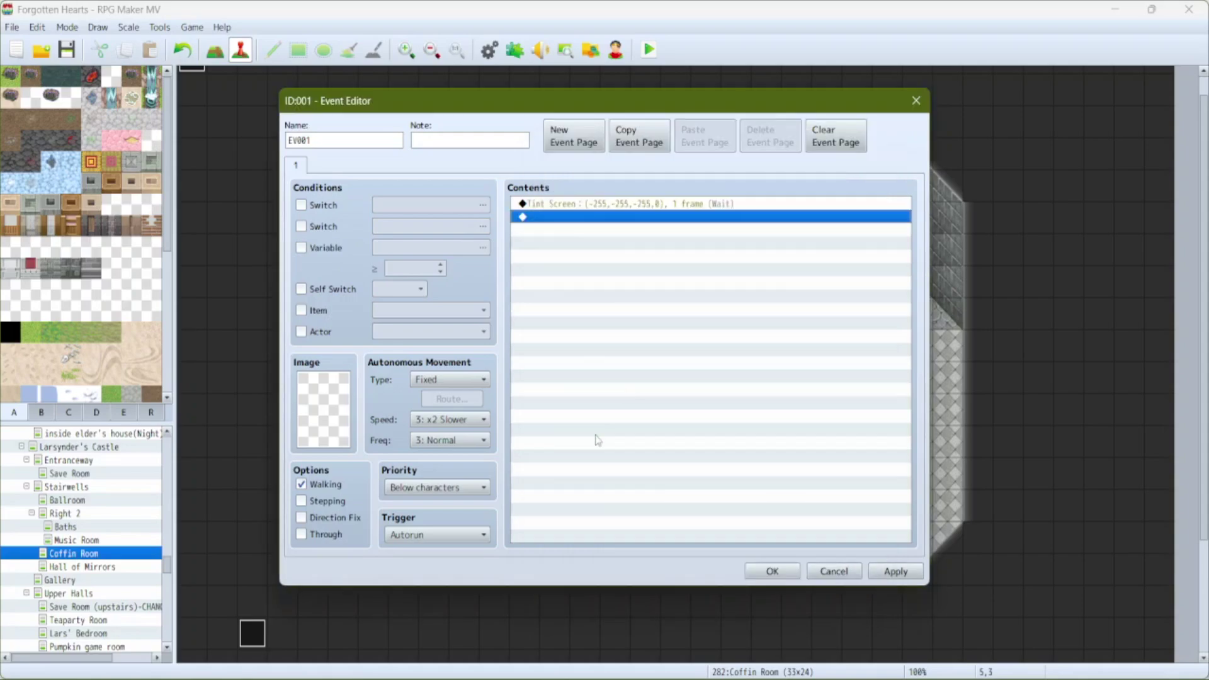
Add a 60-frame Tint Screen back to normal and a Move Down route for the player.
double_click(553, 219)
click(818, 294)
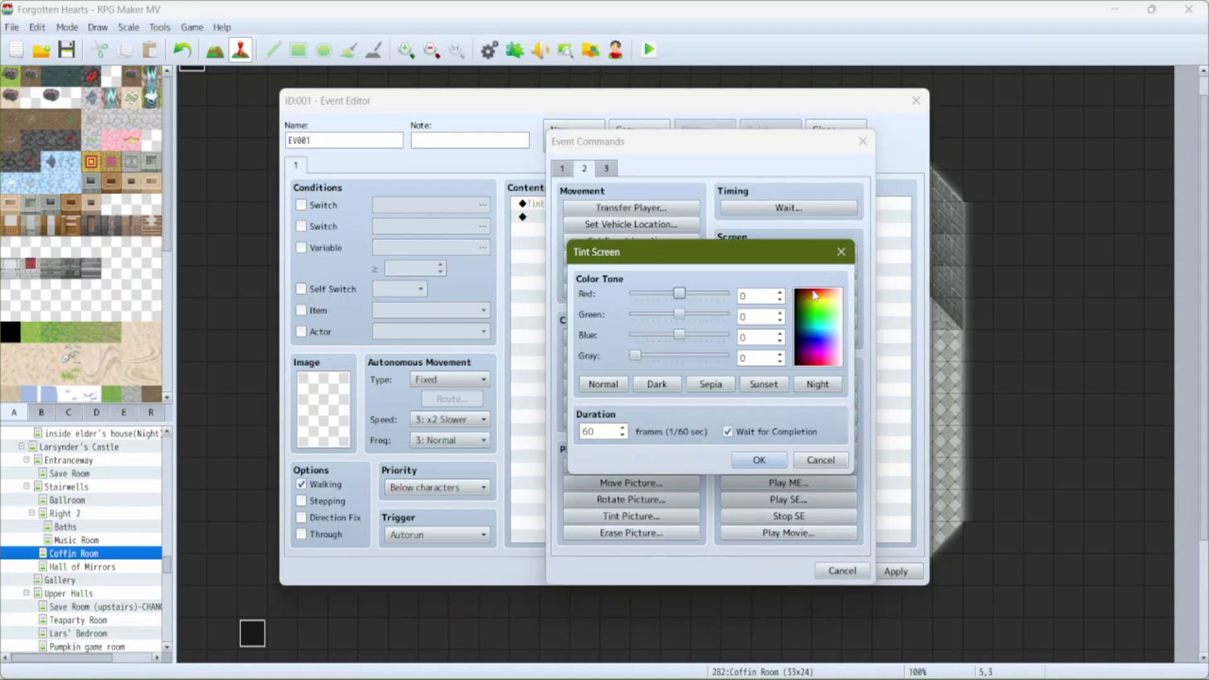
click(592, 385)
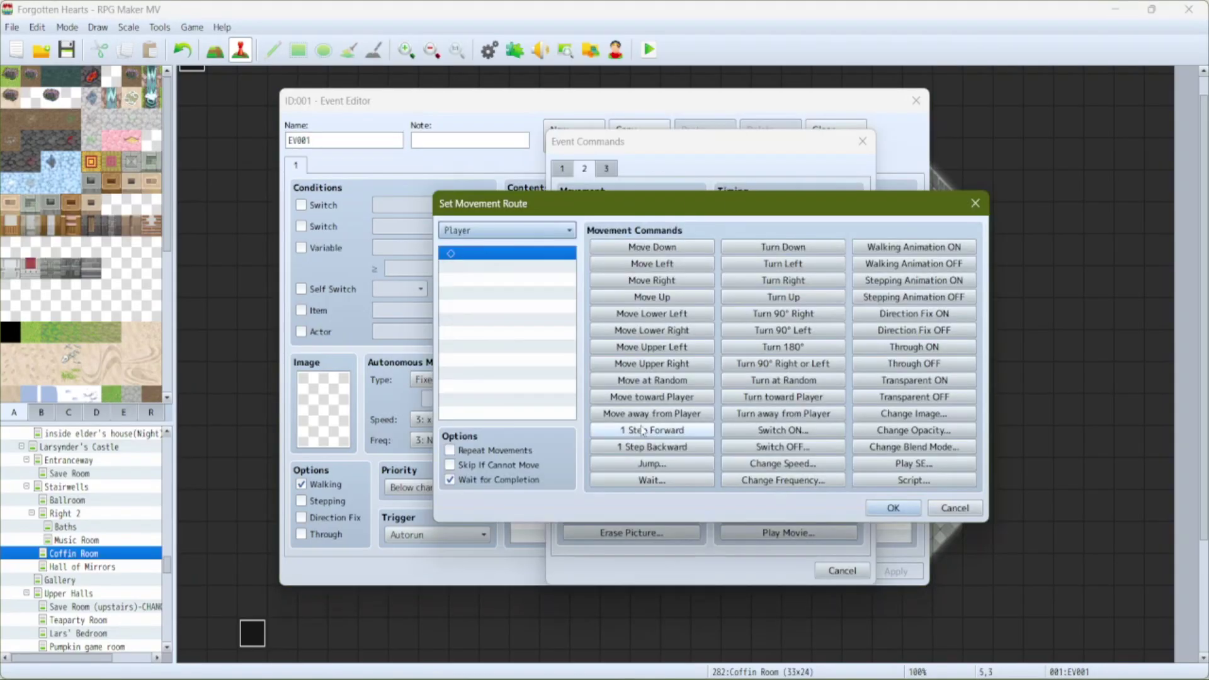
click(566, 245)
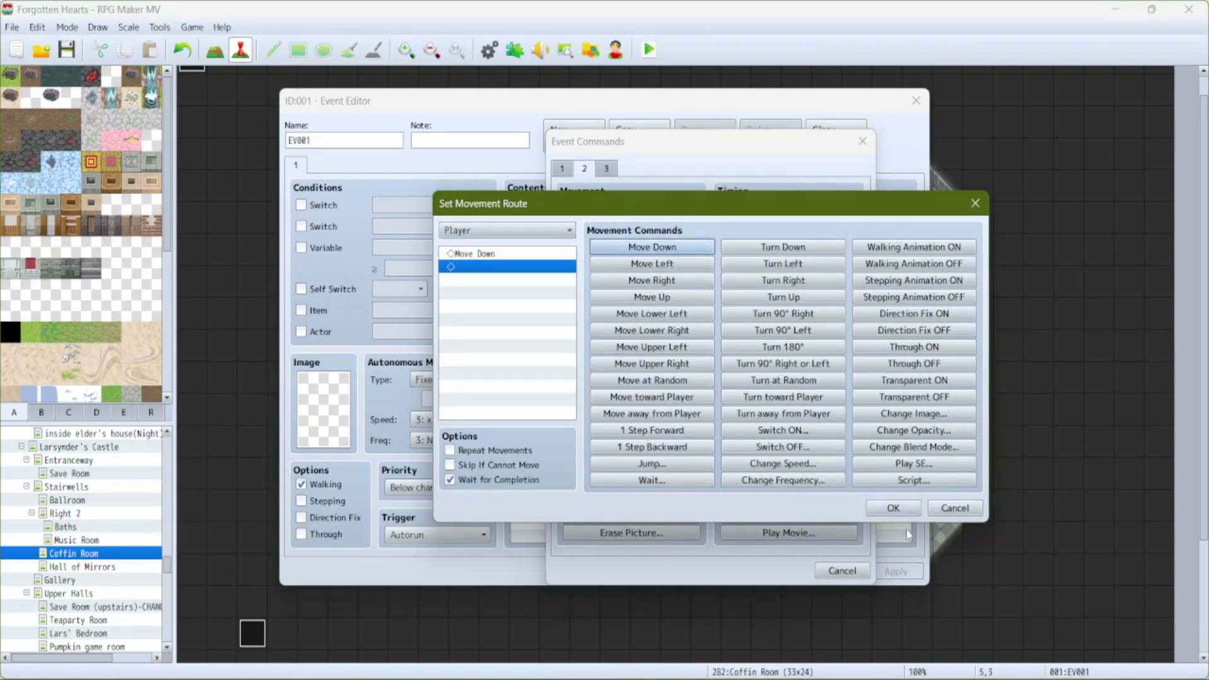
click(888, 504)
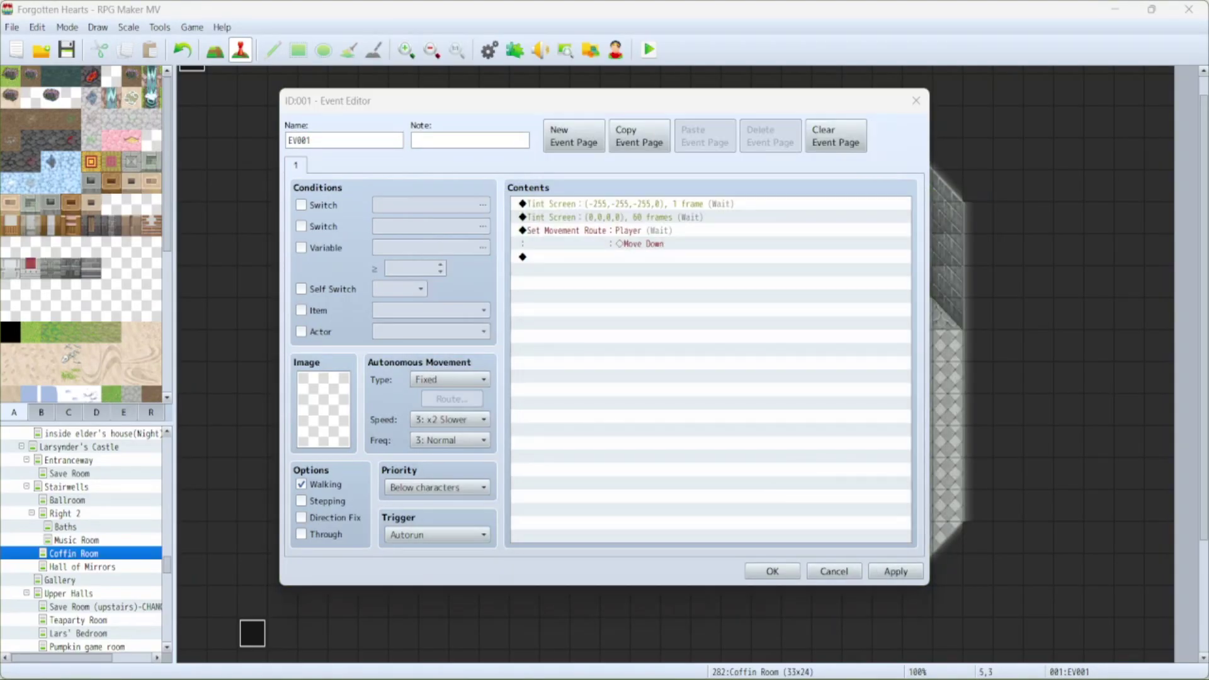
double_click(591, 259)
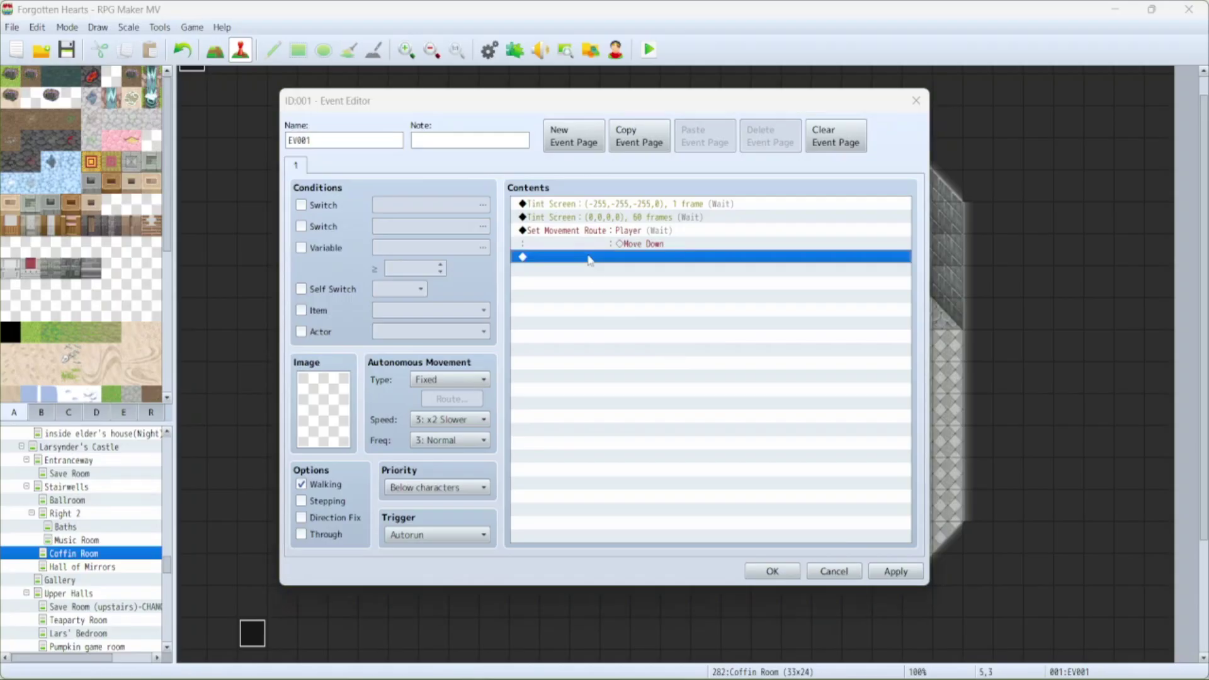
click(604, 169)
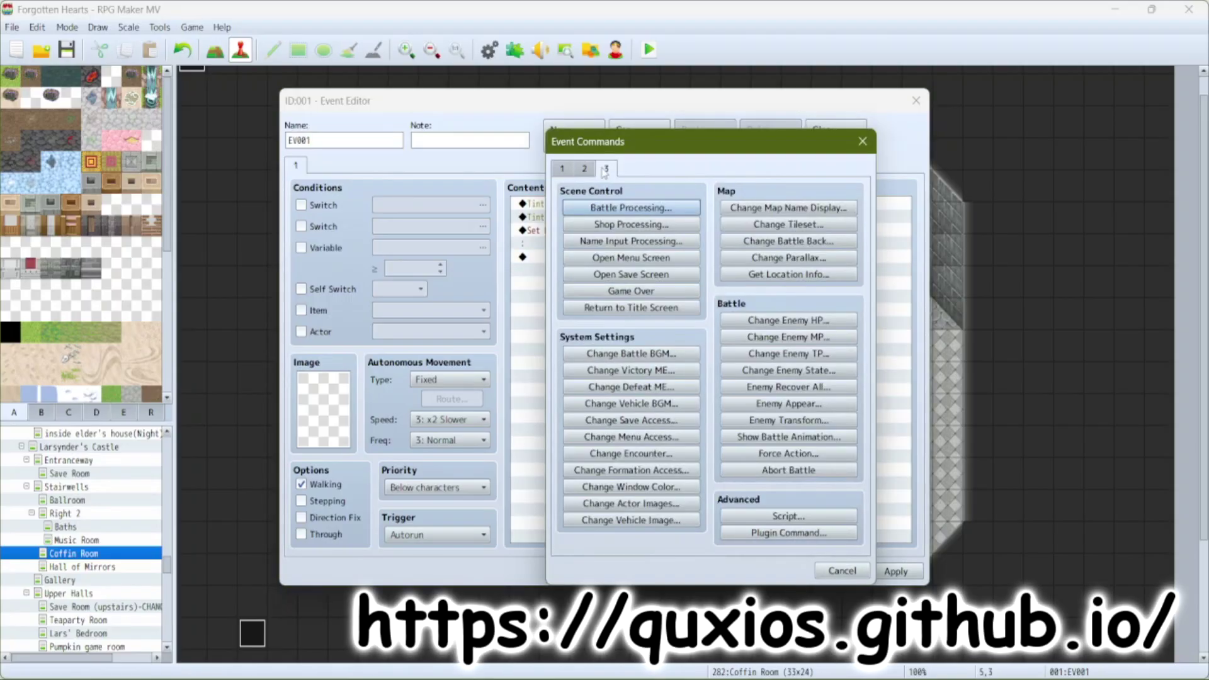
Enter the plugin command 'qSprite player play lickpaw wait'.
click(784, 520)
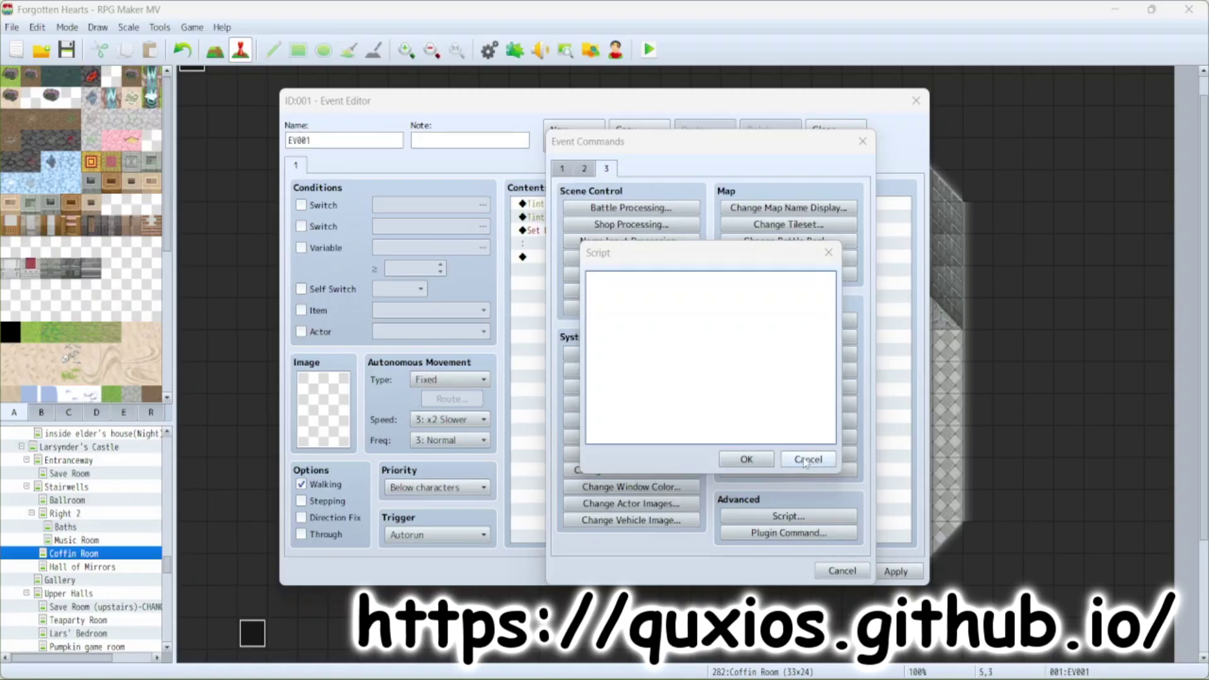
click(807, 459)
click(788, 533)
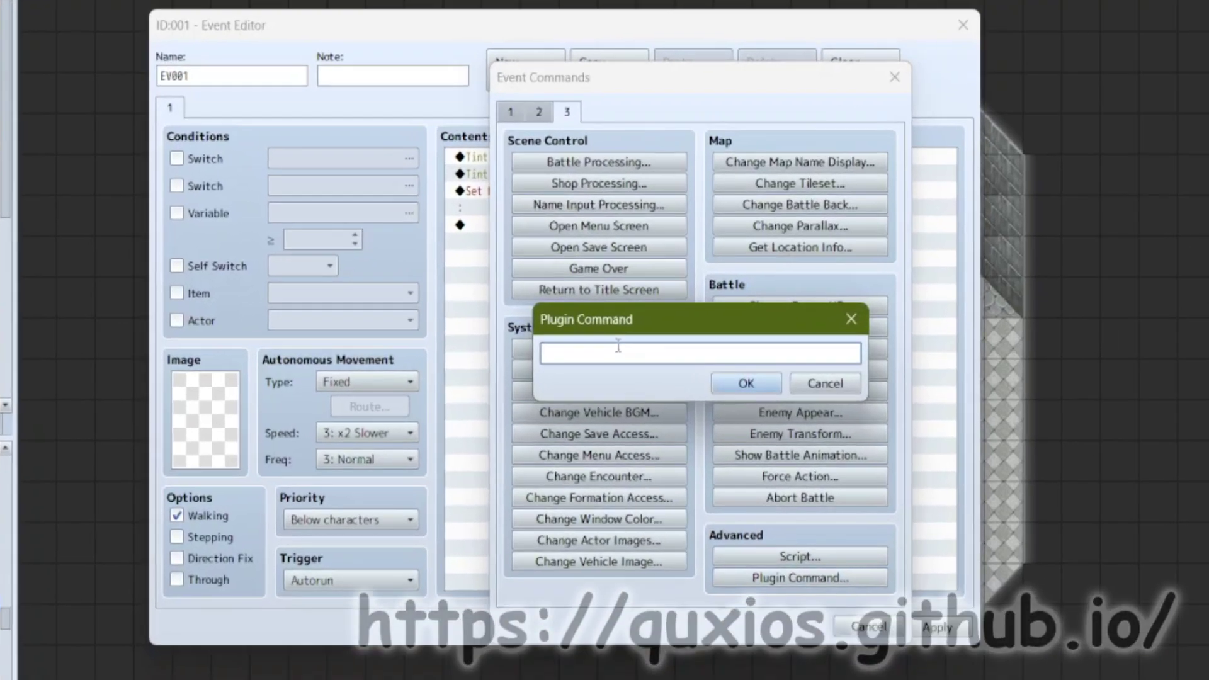
text(qSprite )
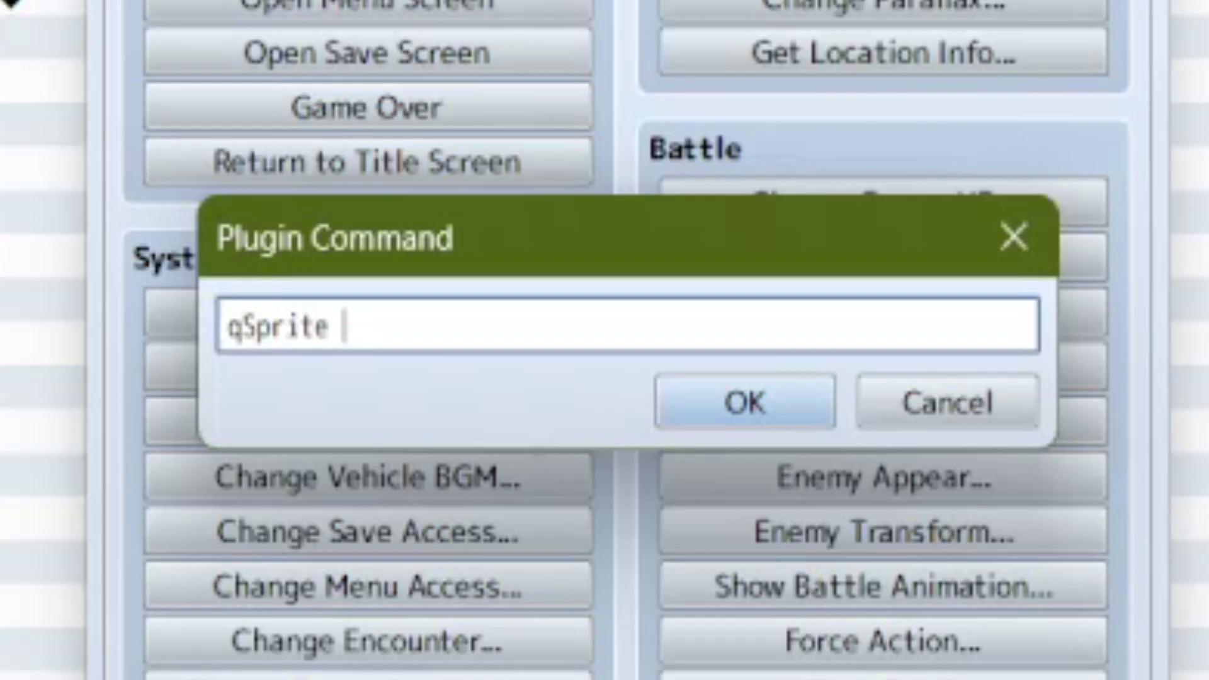
text(  player)
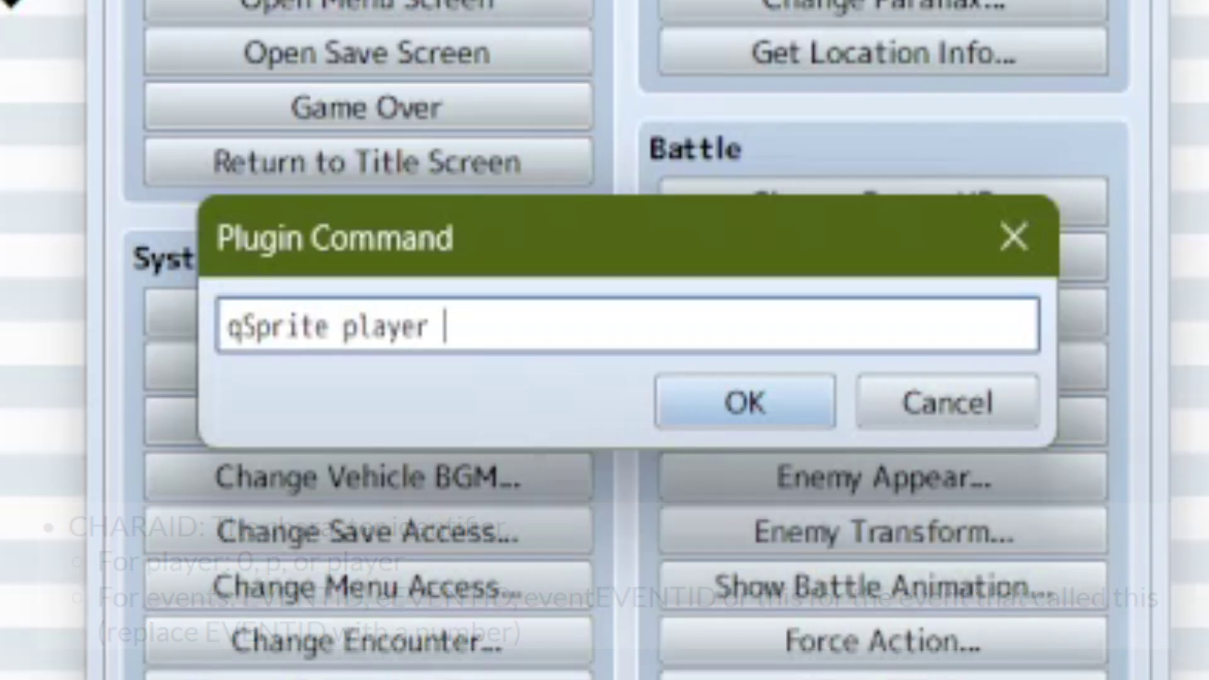
text(play )
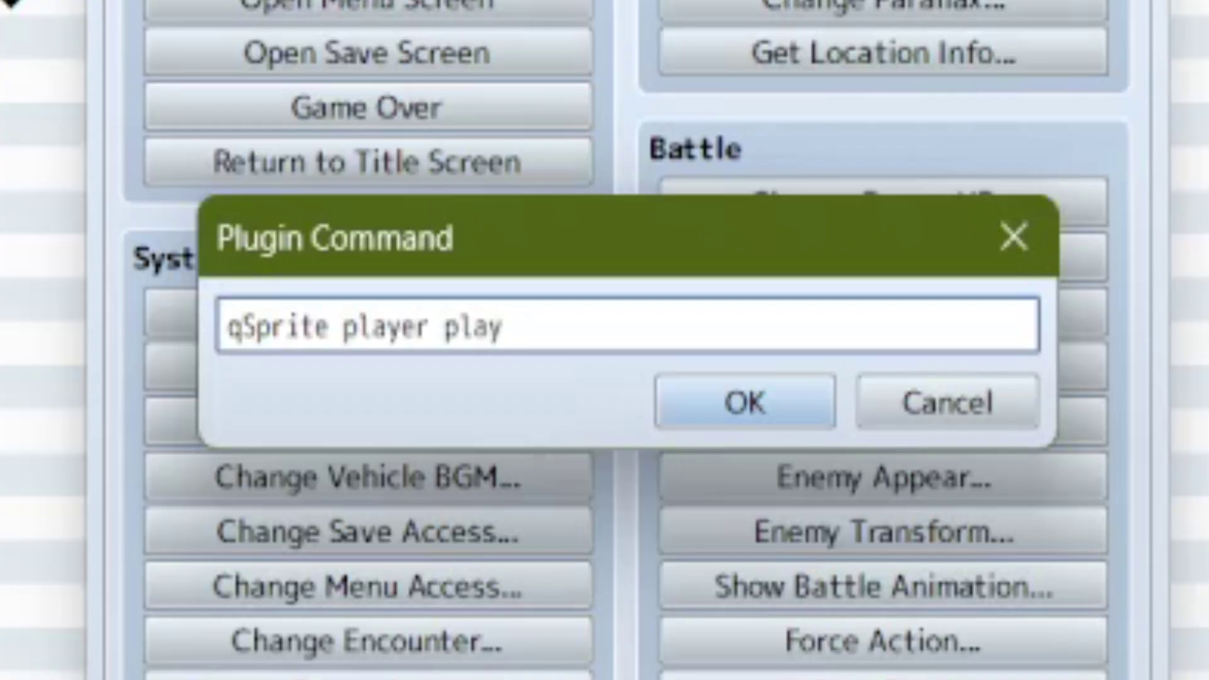
text(lickpaw)
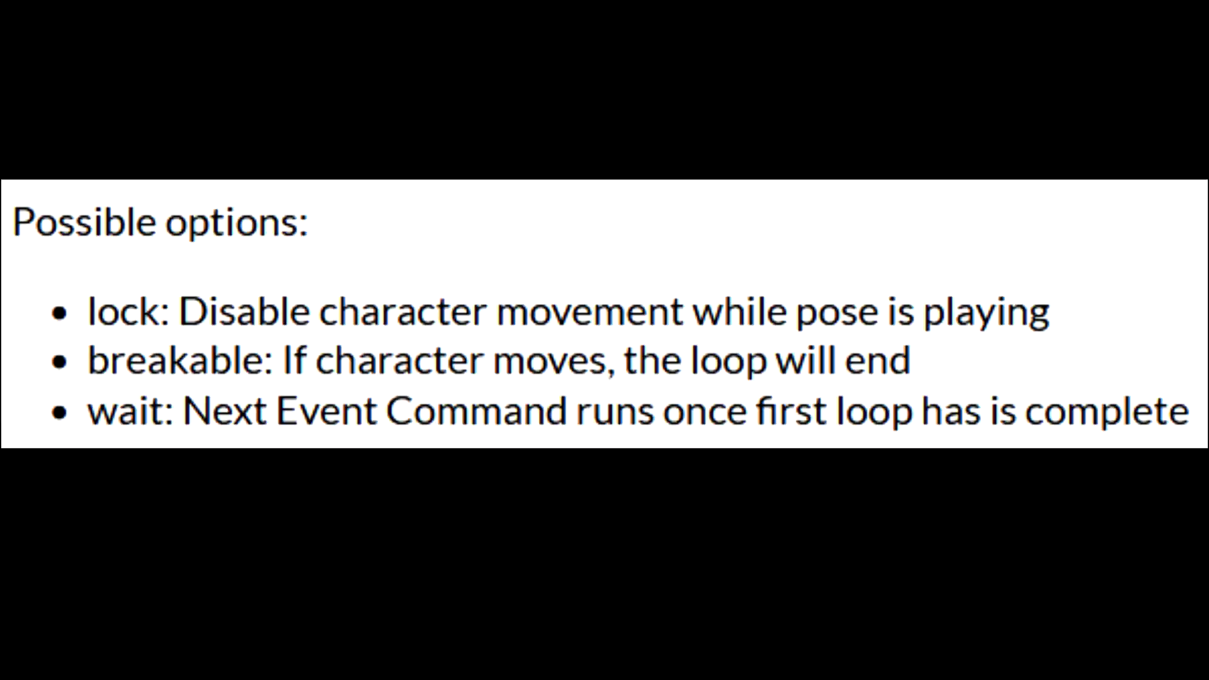
text(wai)
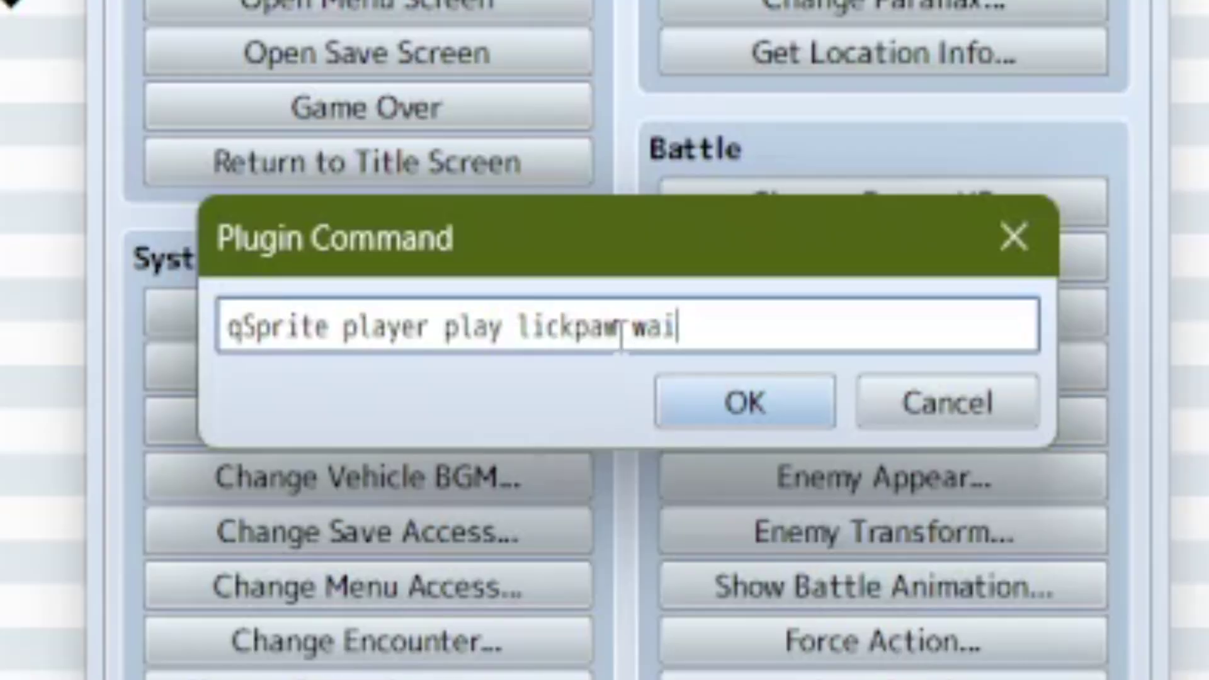
text(t)
Confirm the lickpaw plugin command and insert a 60-frame Wait above it.
key(Return)
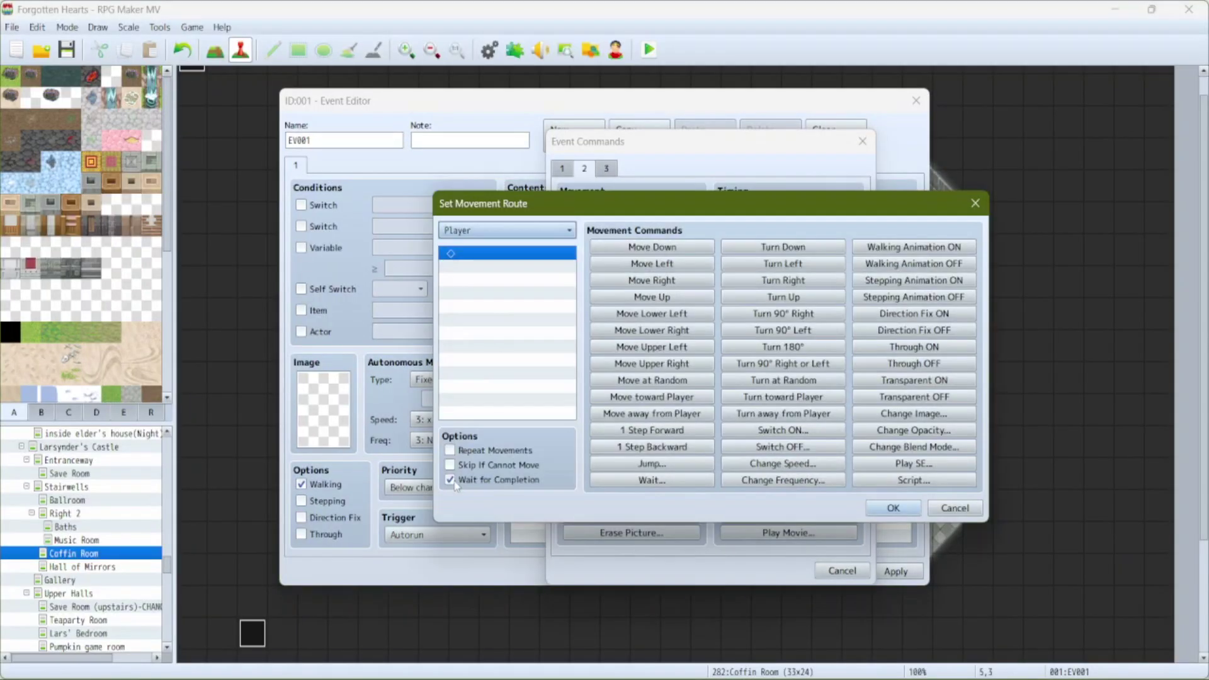
click(451, 480)
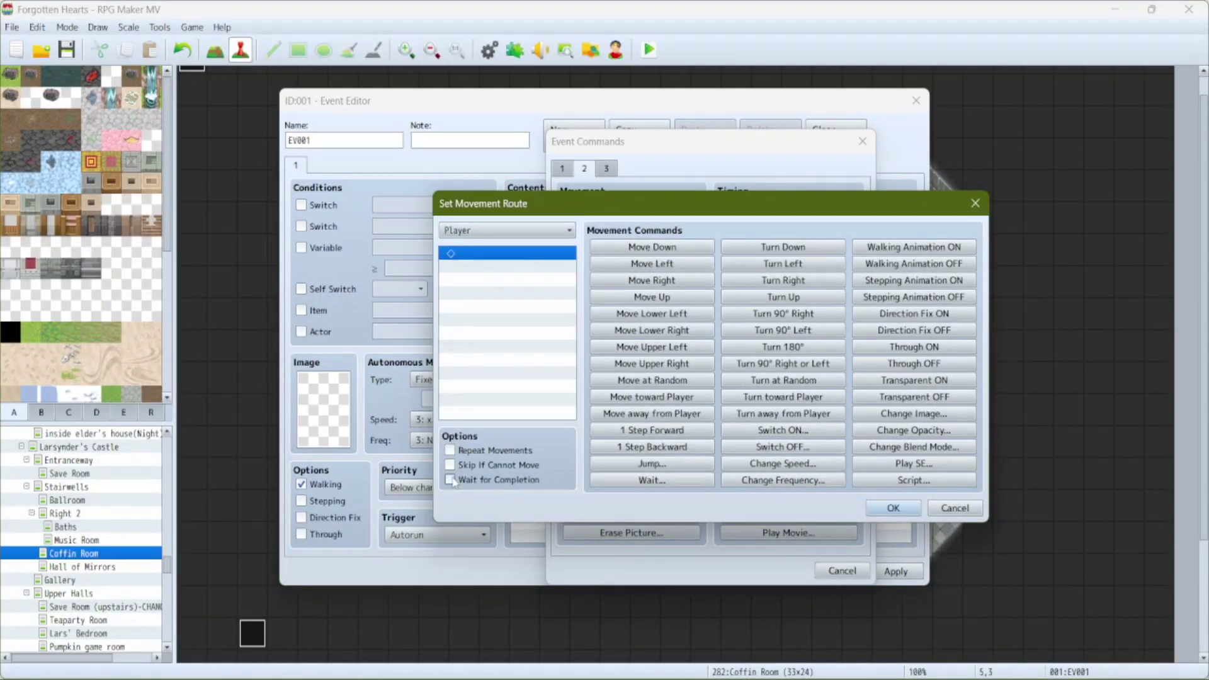
click(954, 507)
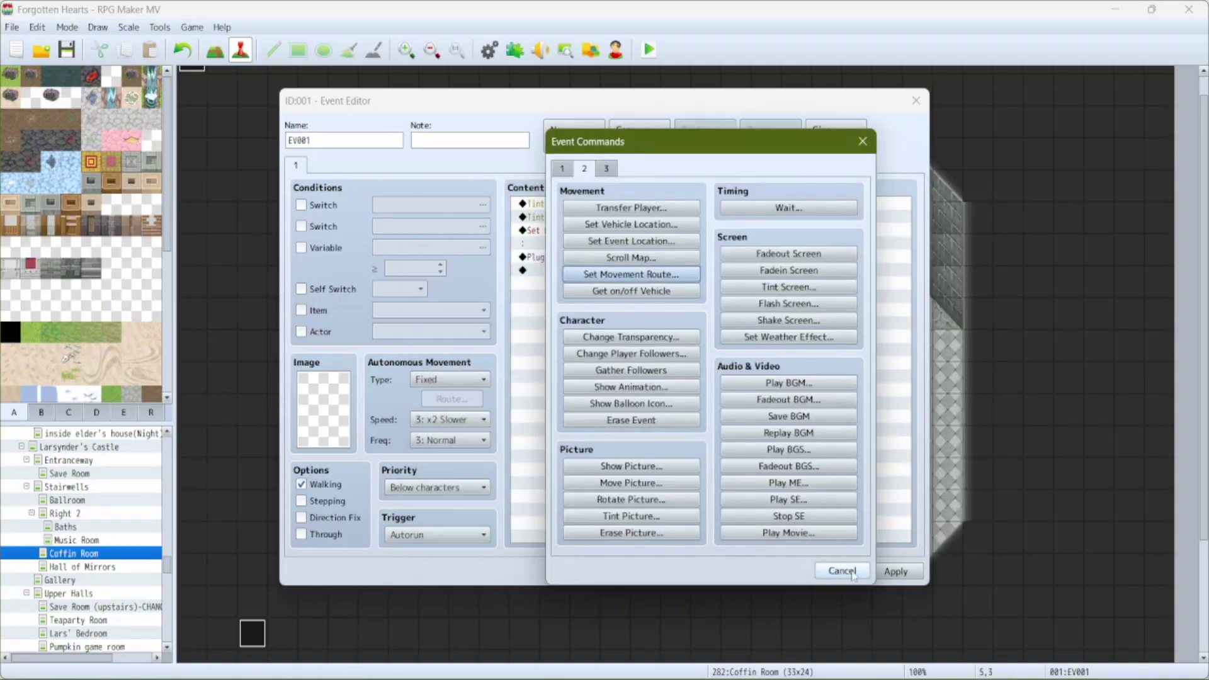
click(831, 570)
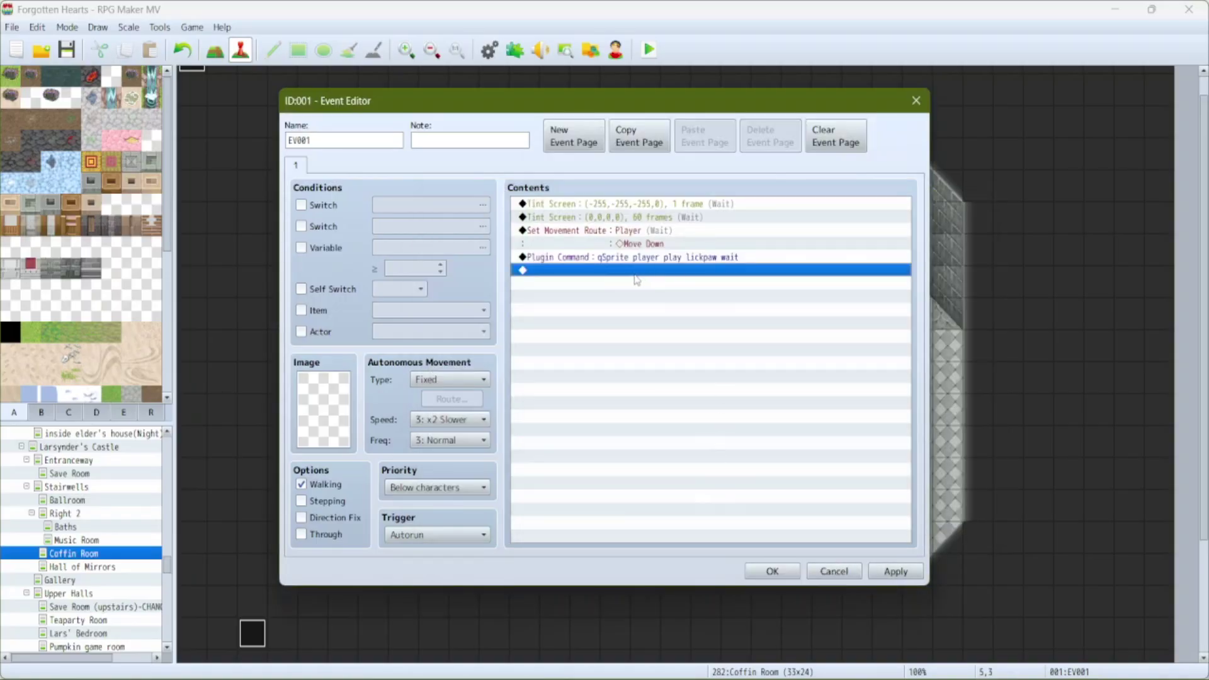
double_click(603, 258)
click(782, 206)
key(Return)
Edit the plugin command to 'qSprite player play lickpaw pause'.
double_click(577, 285)
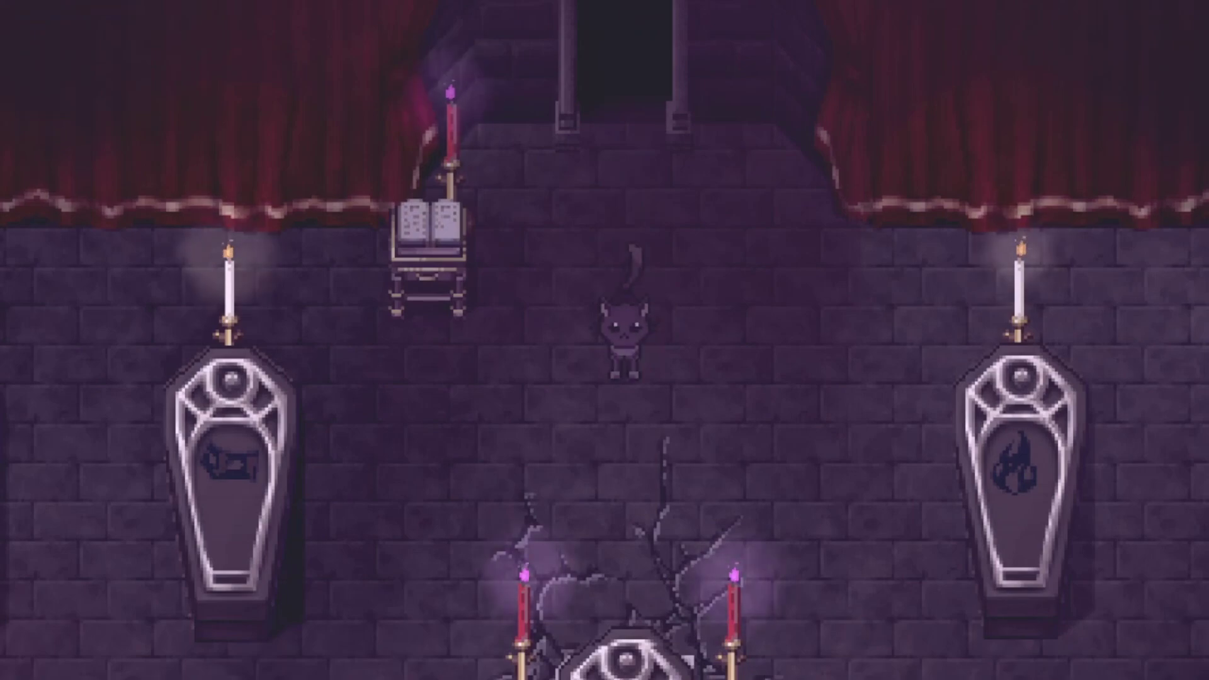
key(Down)
key(Left)
key(Down)
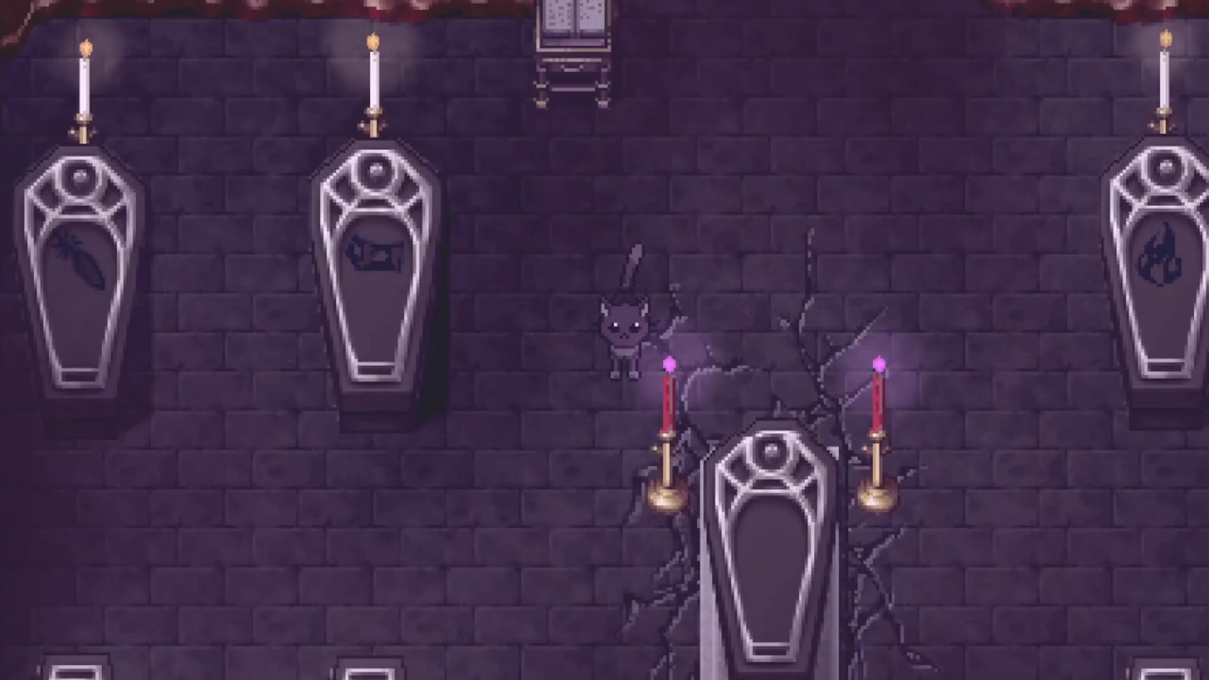
key(Left)
key(Down)
key(Right)
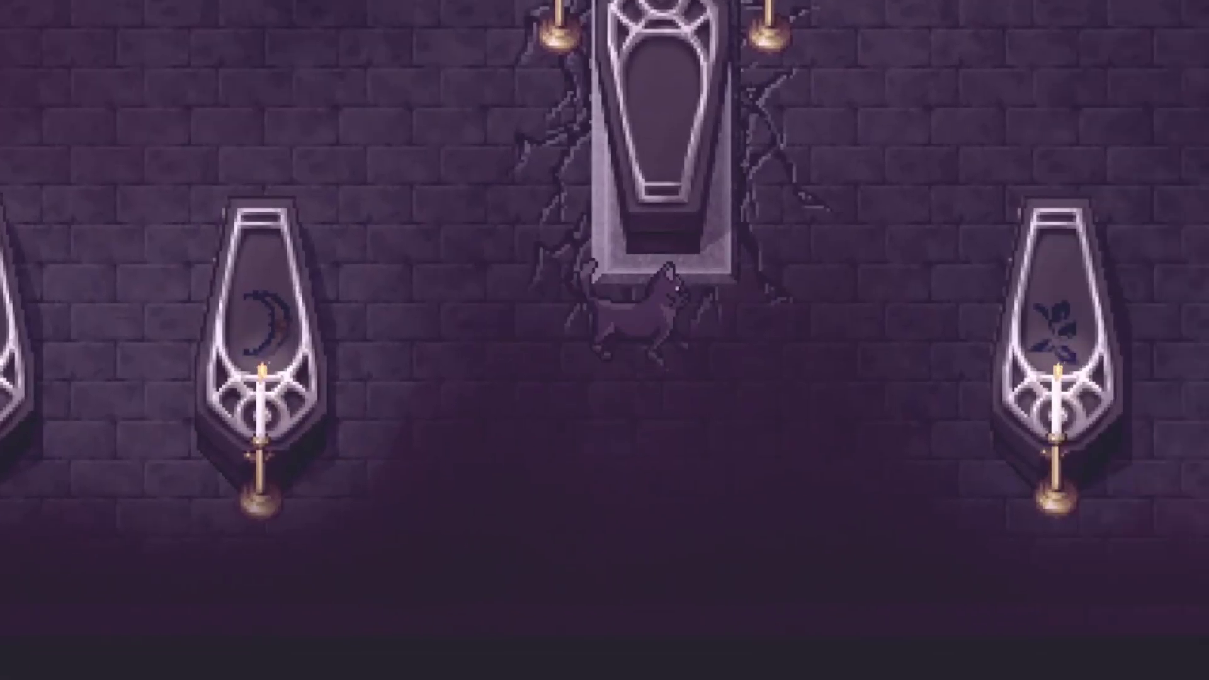
key(Up)
key(Left)
key(Down)
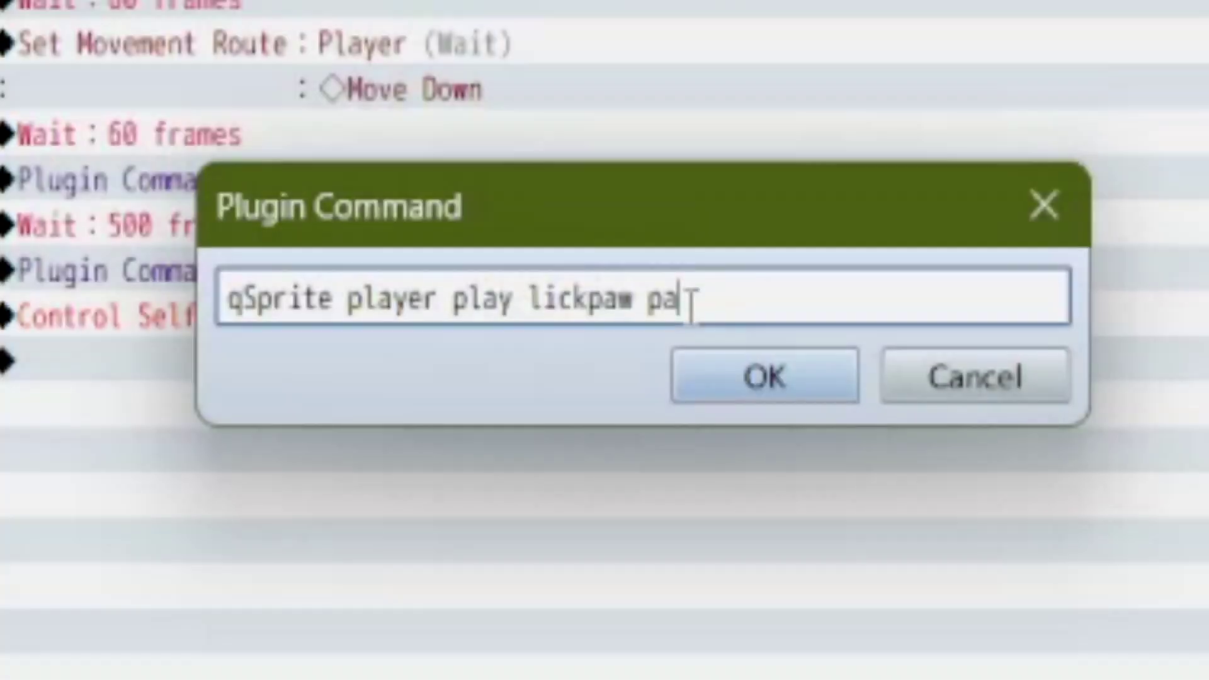
text(use)
key(Return)
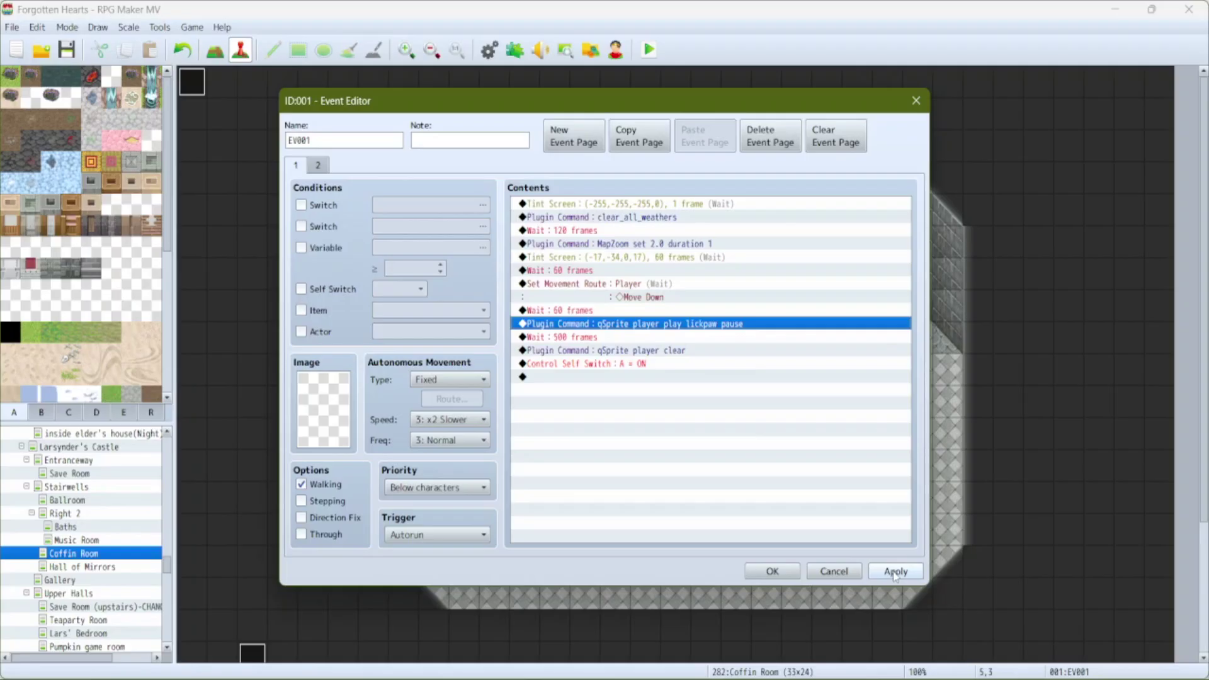
Apply and keep the EV001 changes, then save and launch a playtest.
click(896, 572)
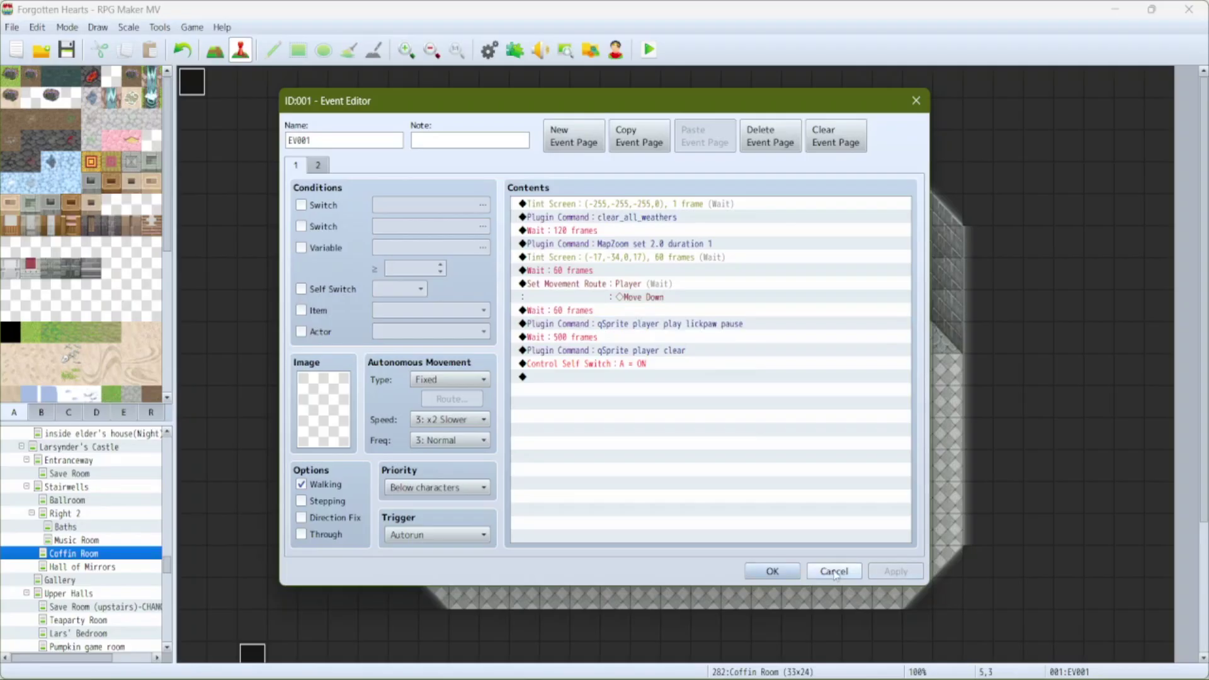
click(772, 571)
click(649, 50)
key(Return)
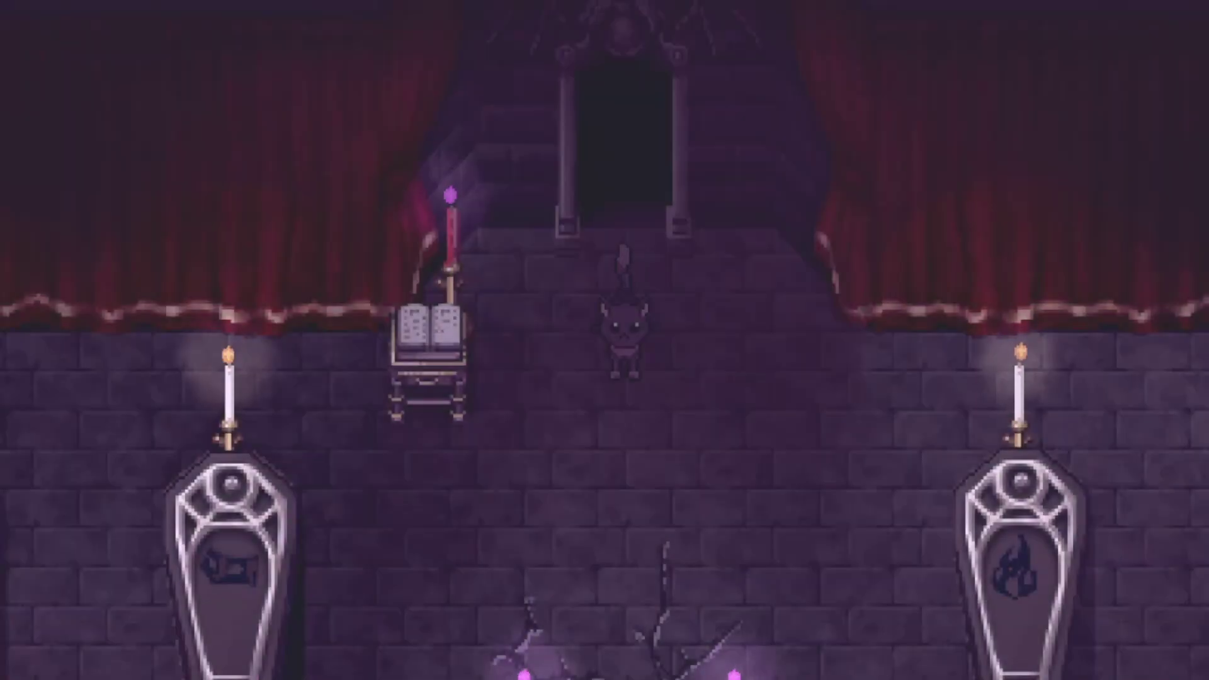
Walk the cat through the crypt onto the central coffin with the arrow keys.
key(Down)
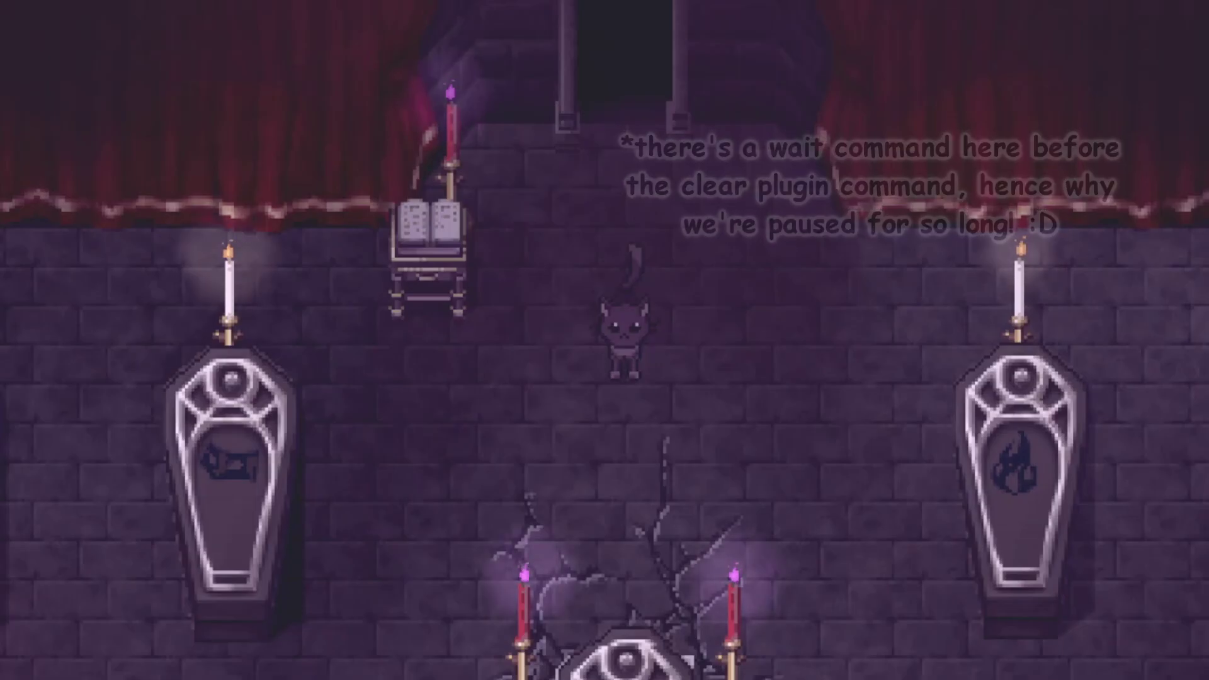
key(Right)
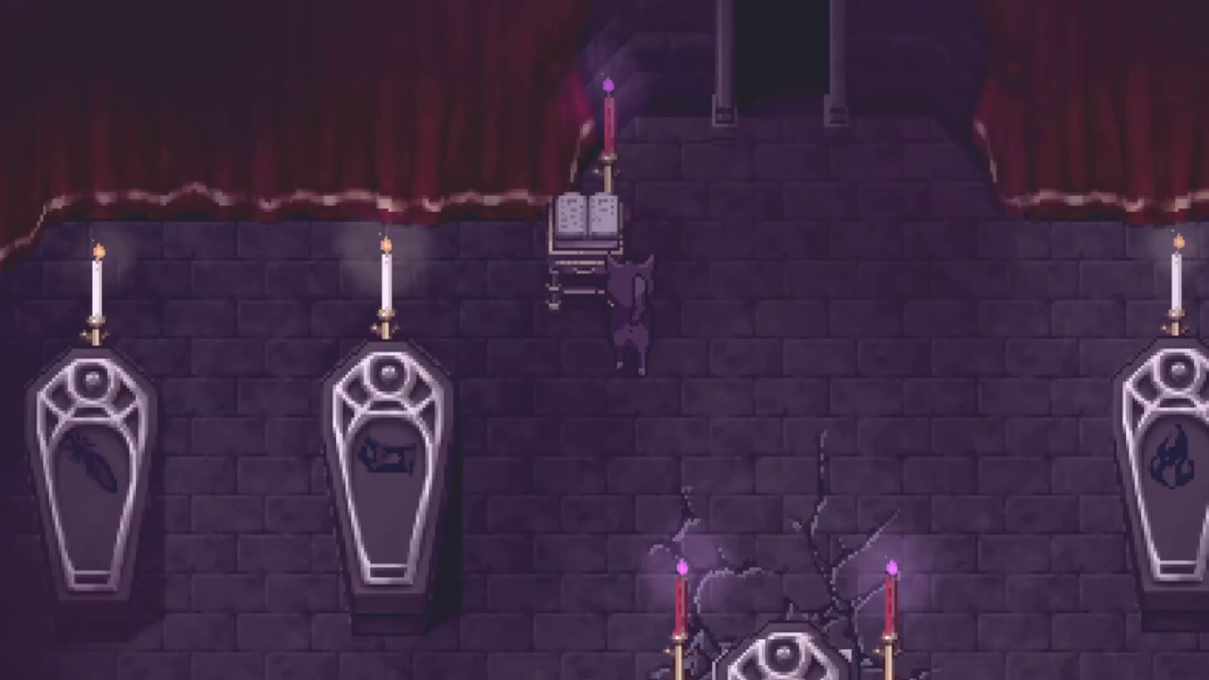
key(Down)
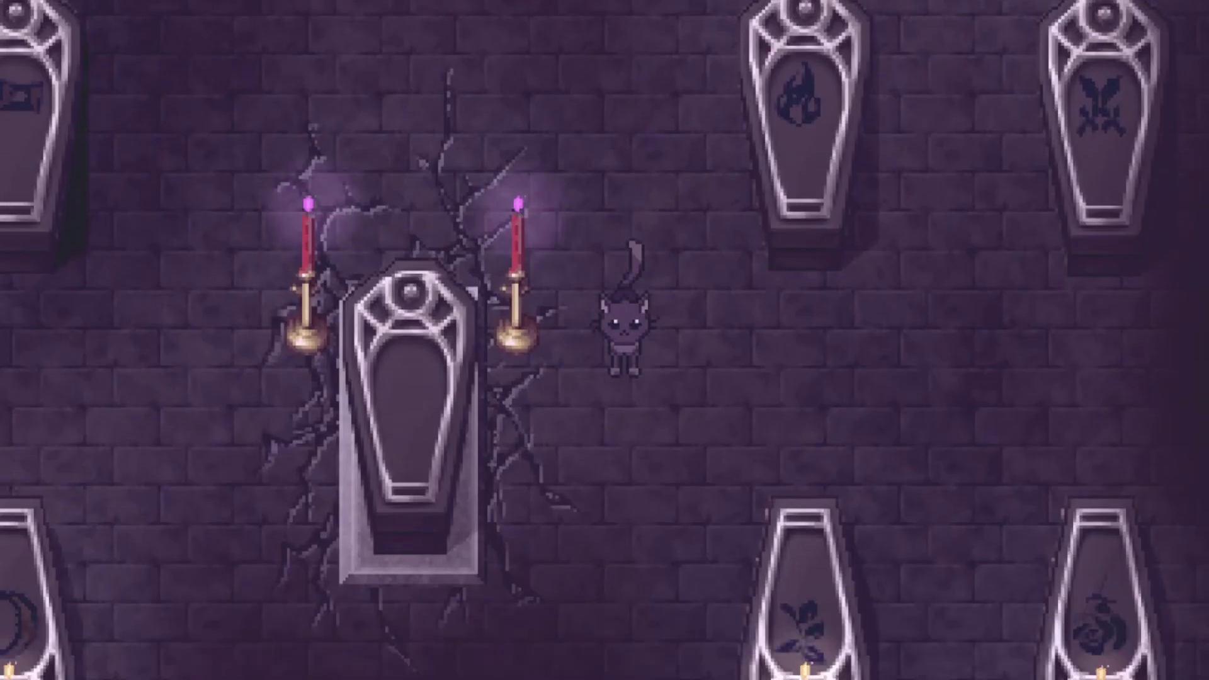
key(Up)
key(Left)
key(Down)
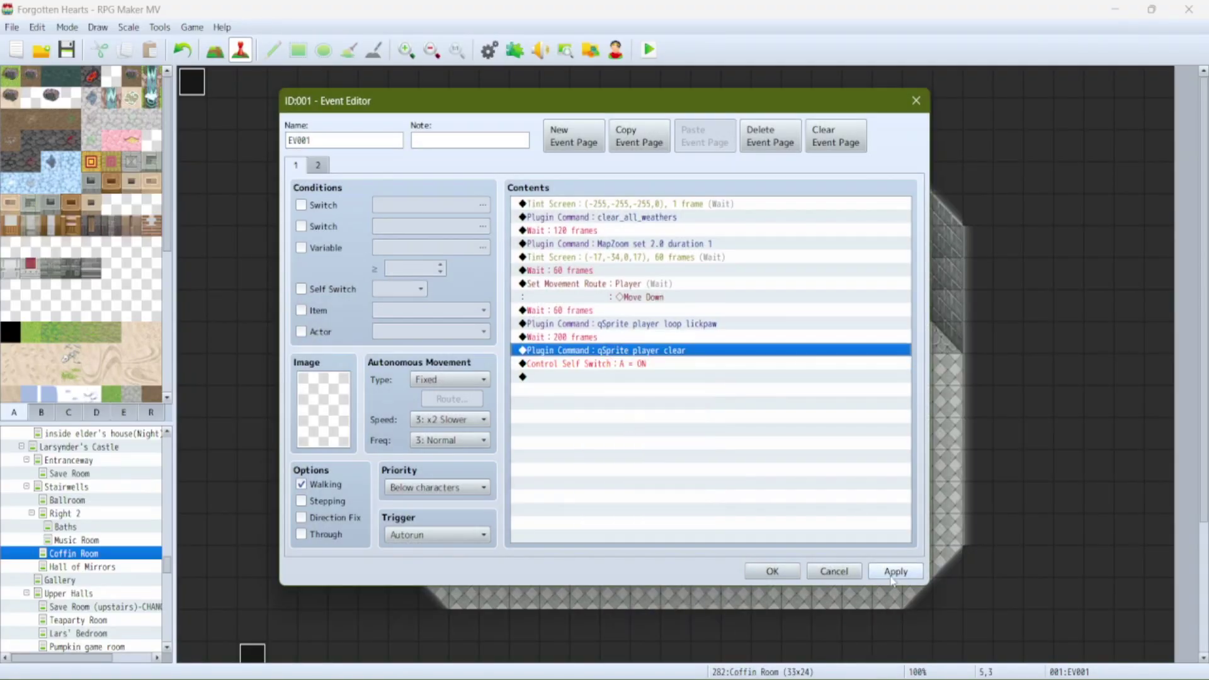
Close the event editor, then walk the cat around the coffins and book stand.
click(771, 571)
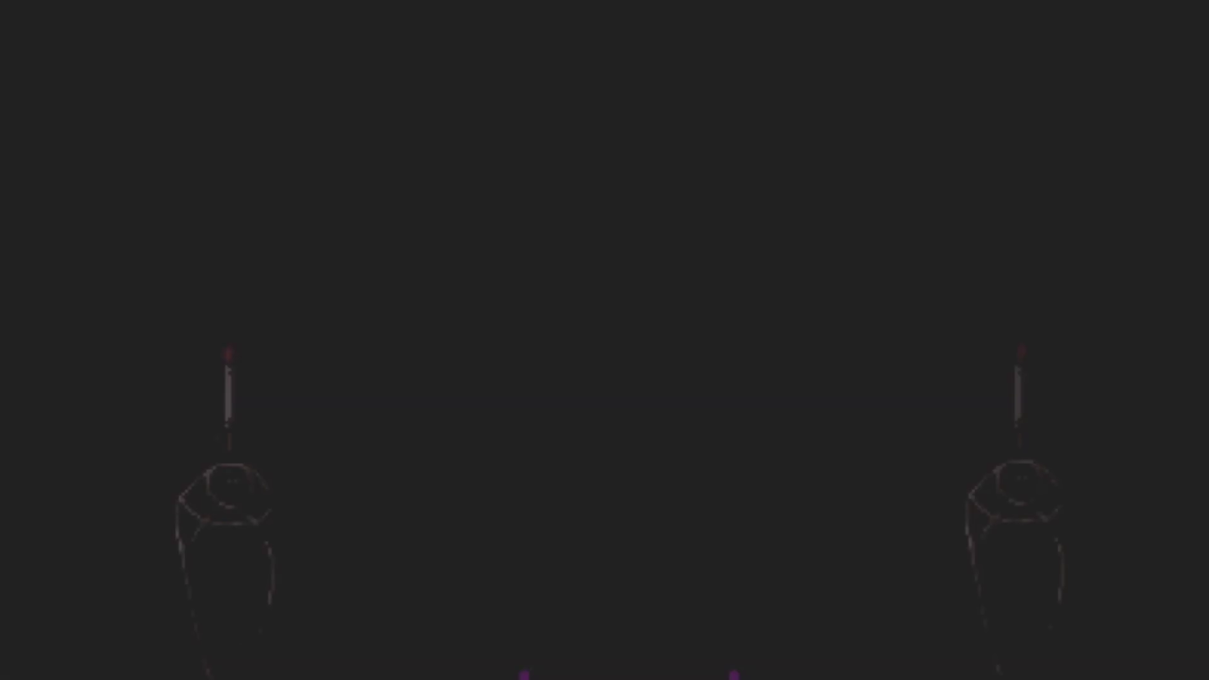
key(Down)
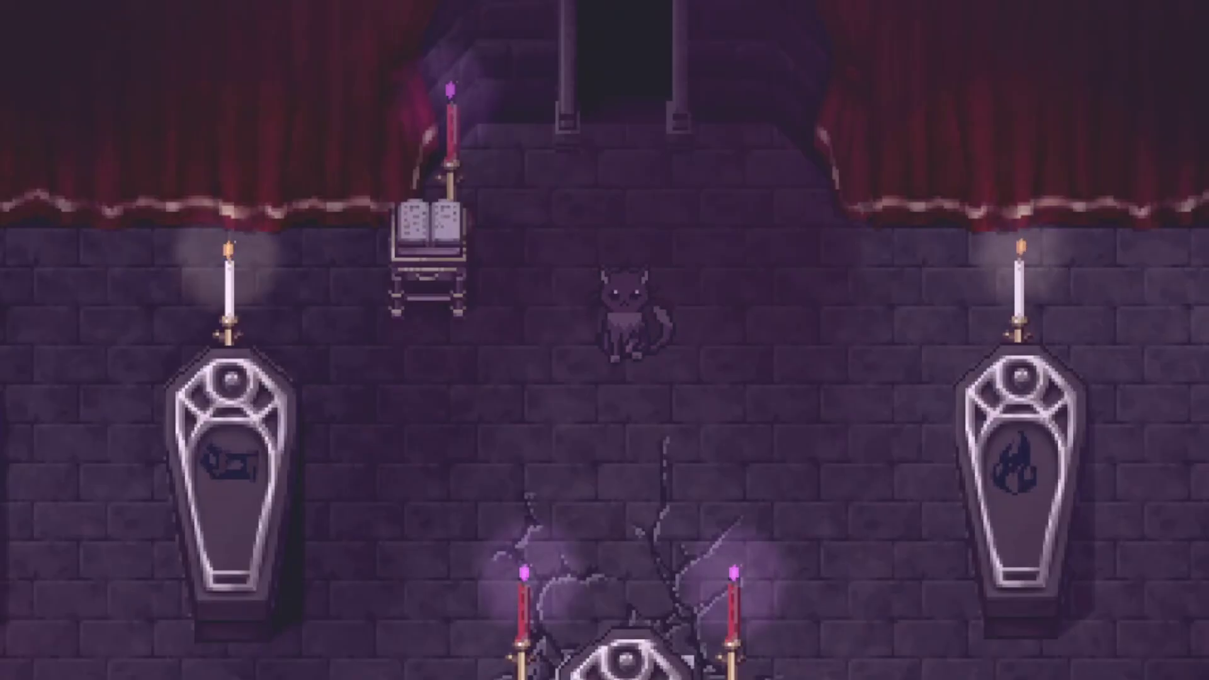
key(Left)
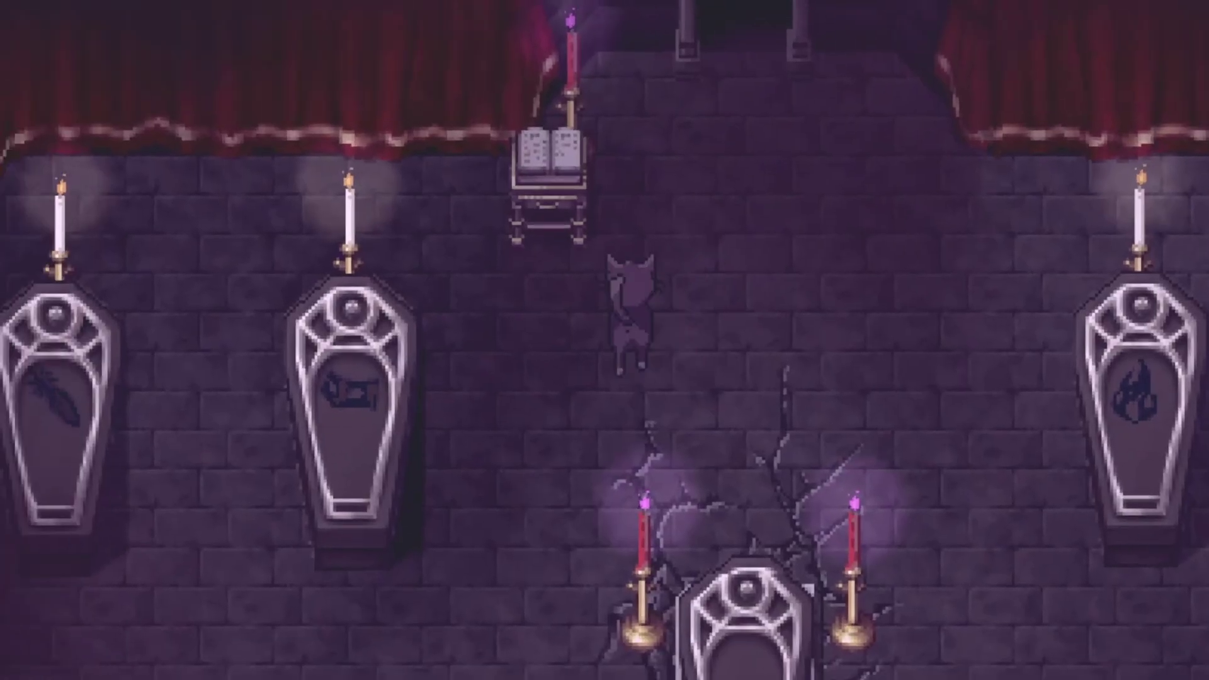
key(Right)
key(Left)
key(Down)
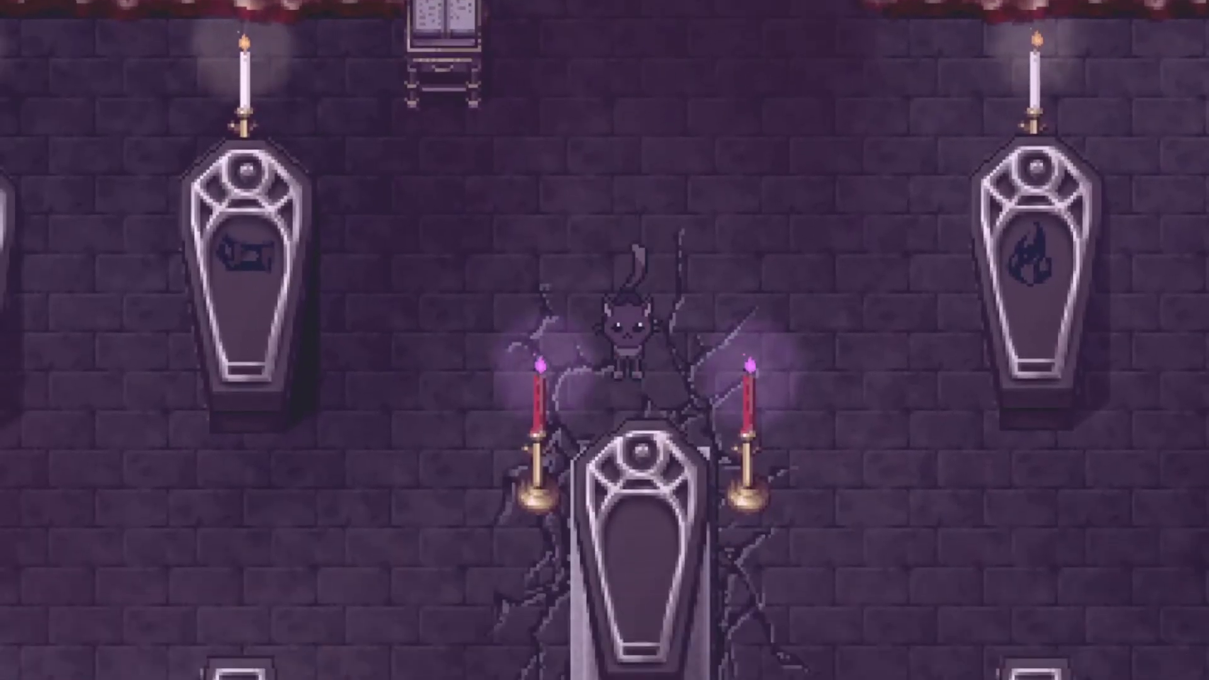
key(Up)
key(Right)
key(Down)
key(Left)
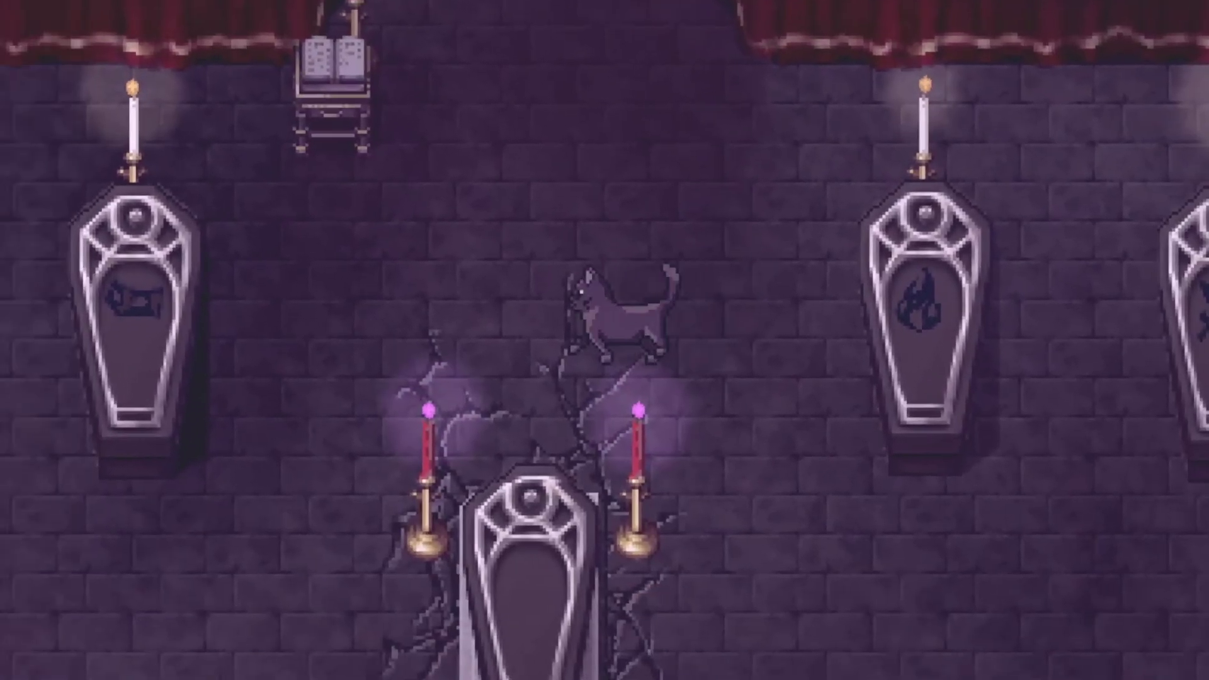
key(Up)
key(Right)
key(Down)
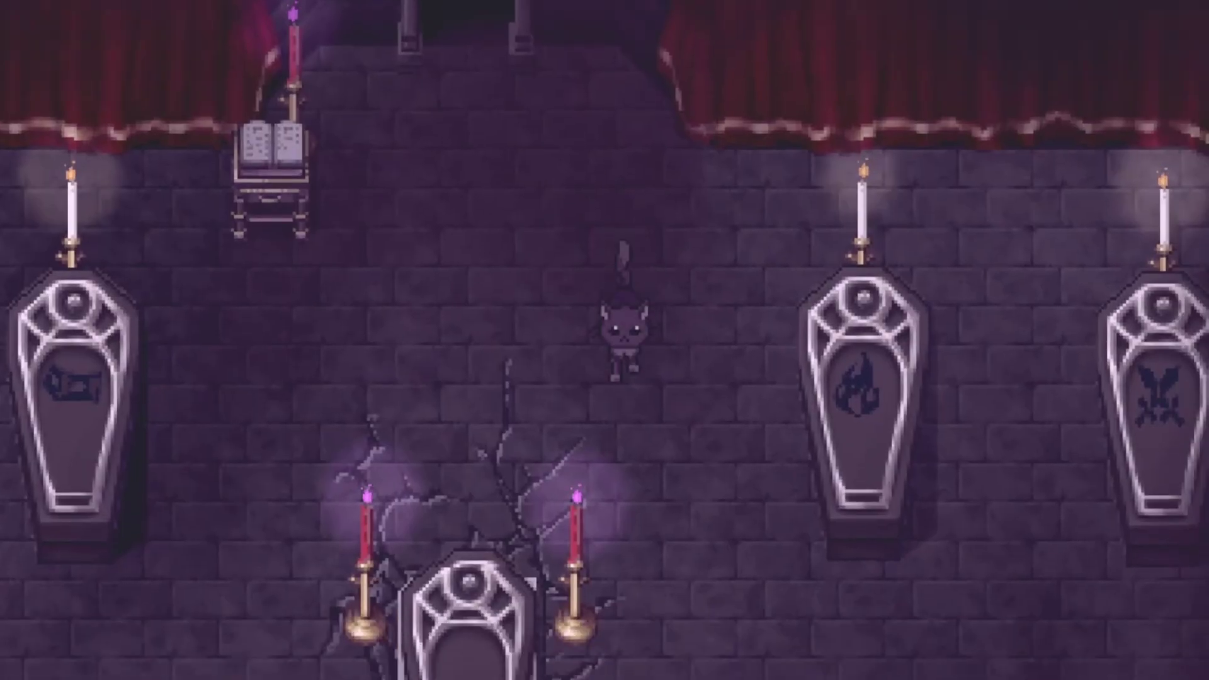
key(Left)
key(Down)
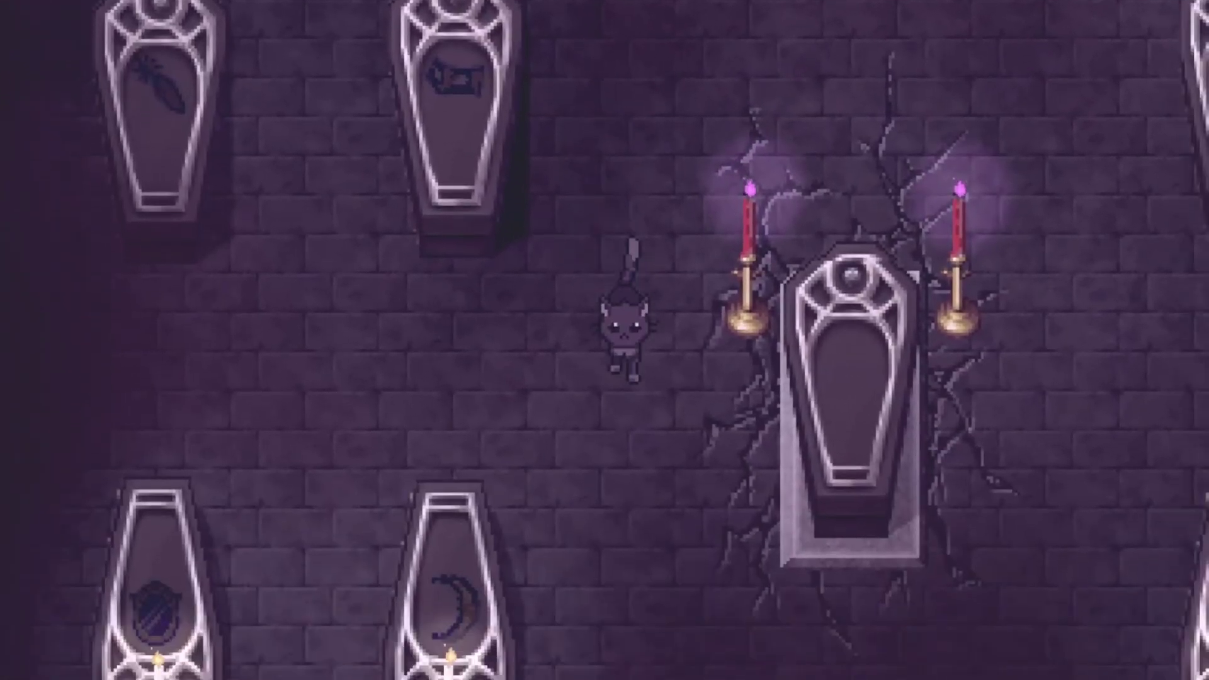
key(Right)
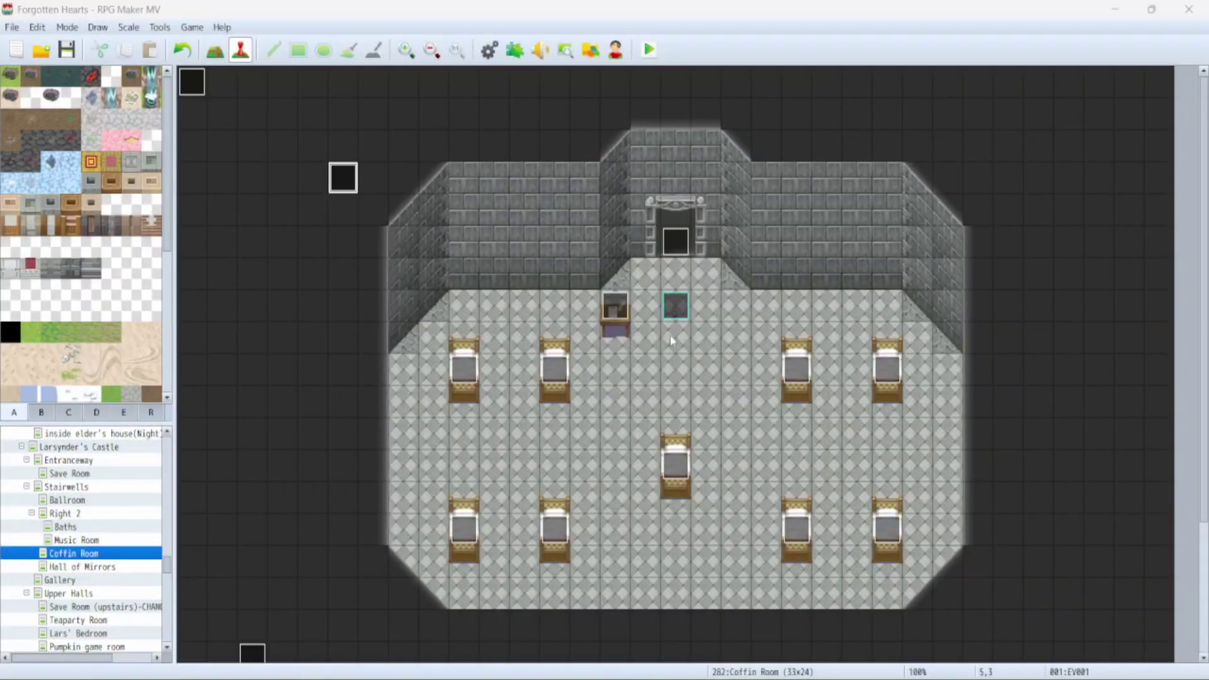
Create a new event on the map tile and browse to the $BIG-spookyorangecat sheet.
right_click(761, 319)
click(781, 340)
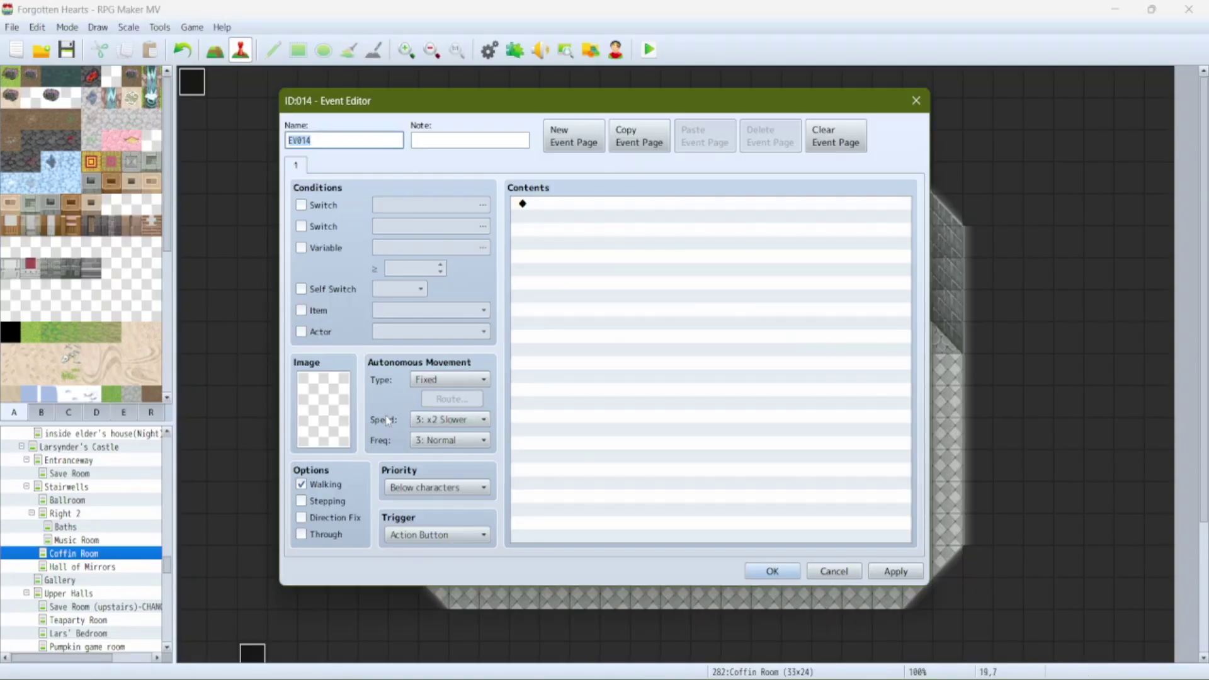
double_click(333, 422)
click(415, 225)
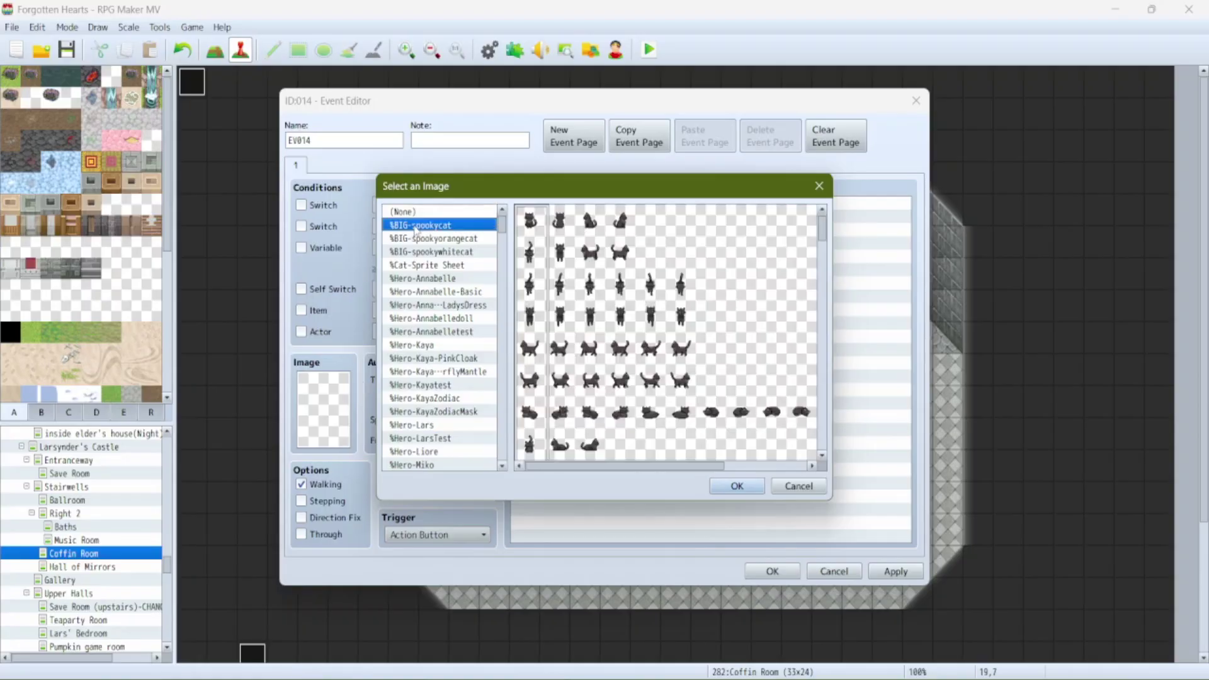
click(422, 238)
Choose the fourth-column orange cat frame as the event image.
click(575, 274)
click(634, 273)
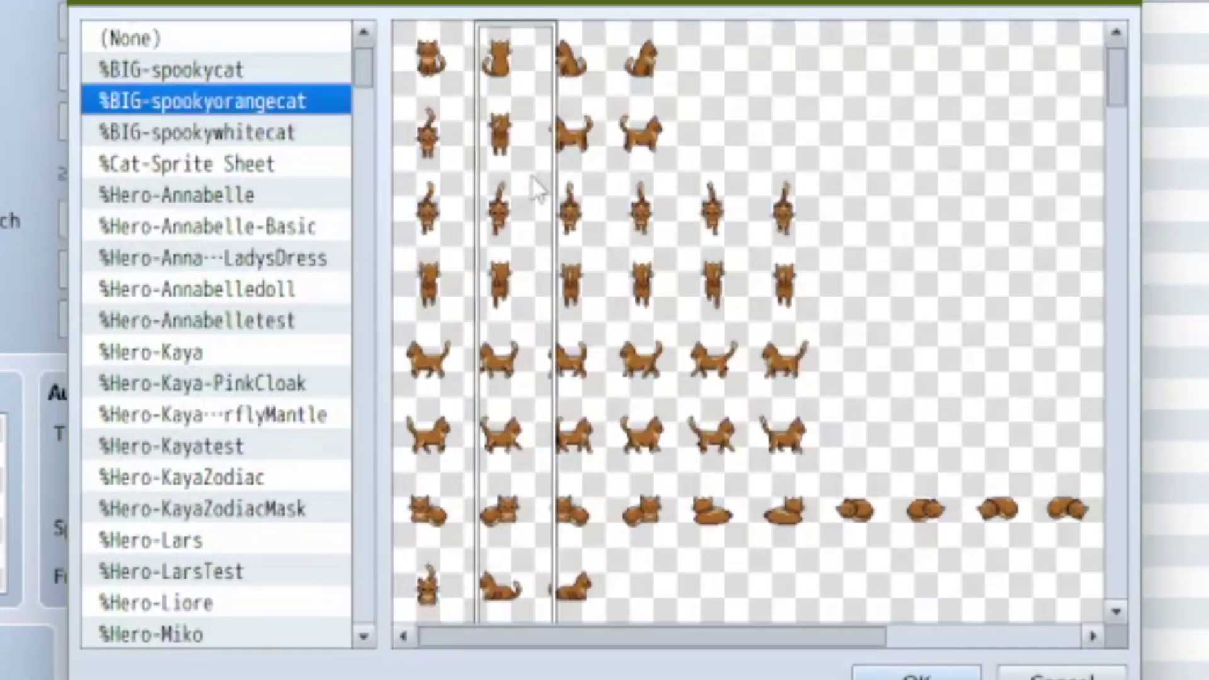
click(576, 238)
click(493, 246)
click(441, 228)
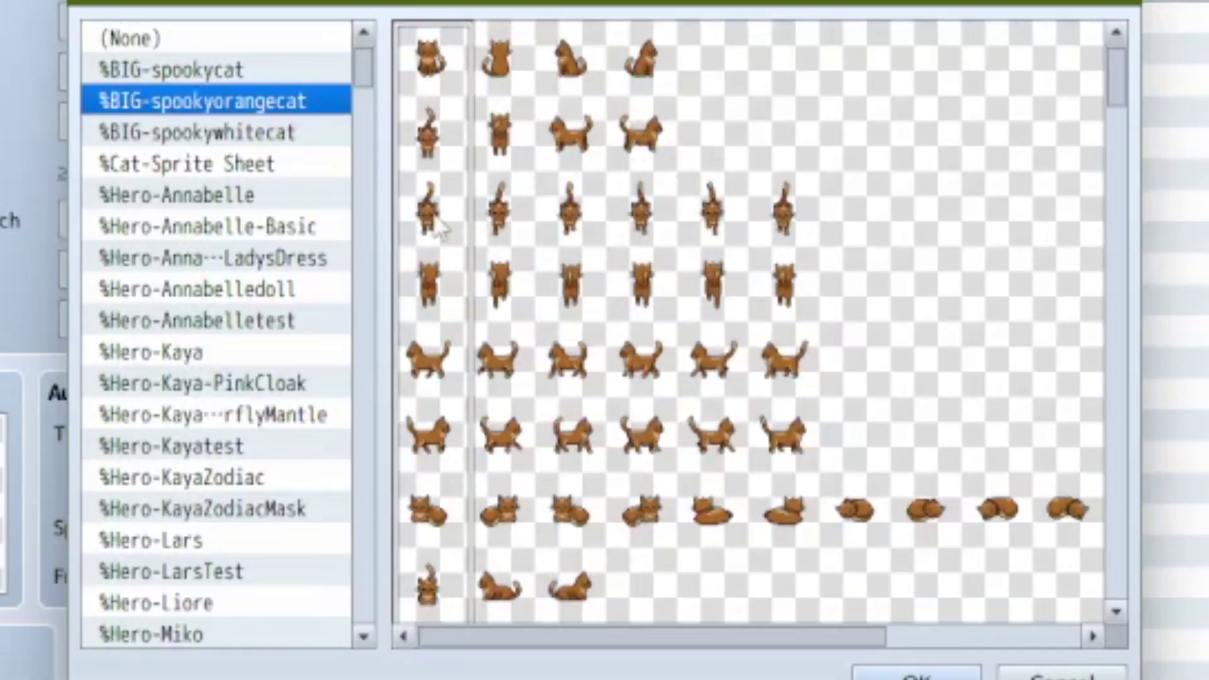
click(492, 217)
click(447, 166)
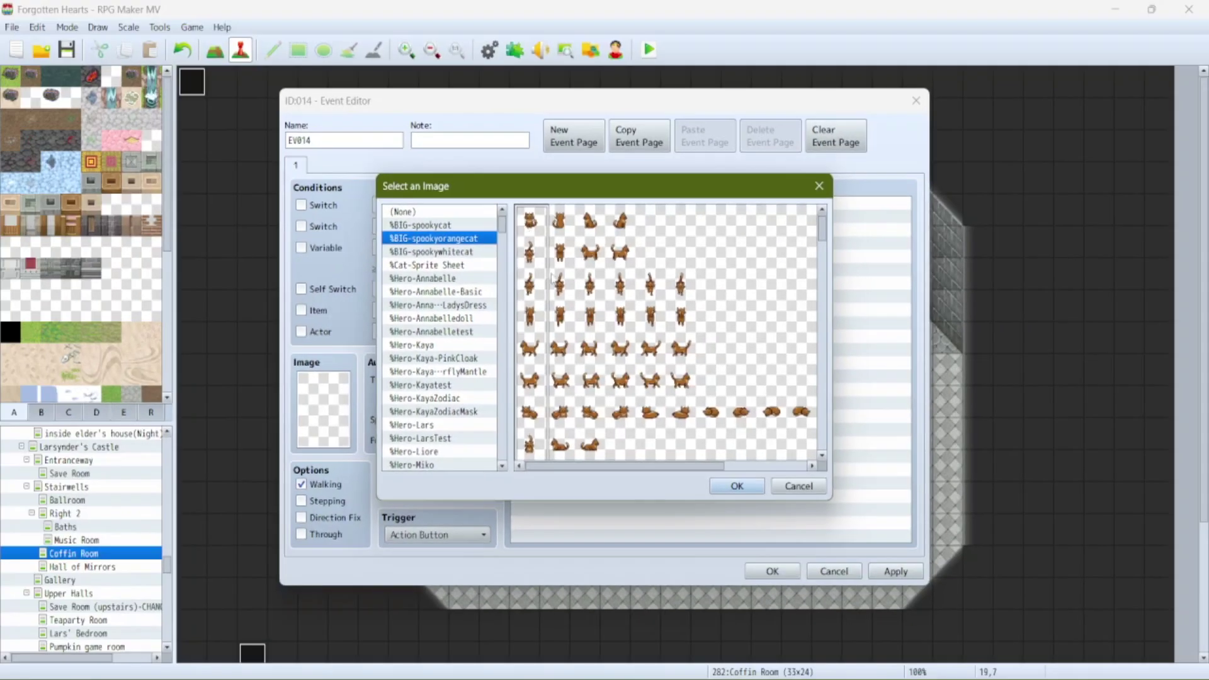
click(651, 371)
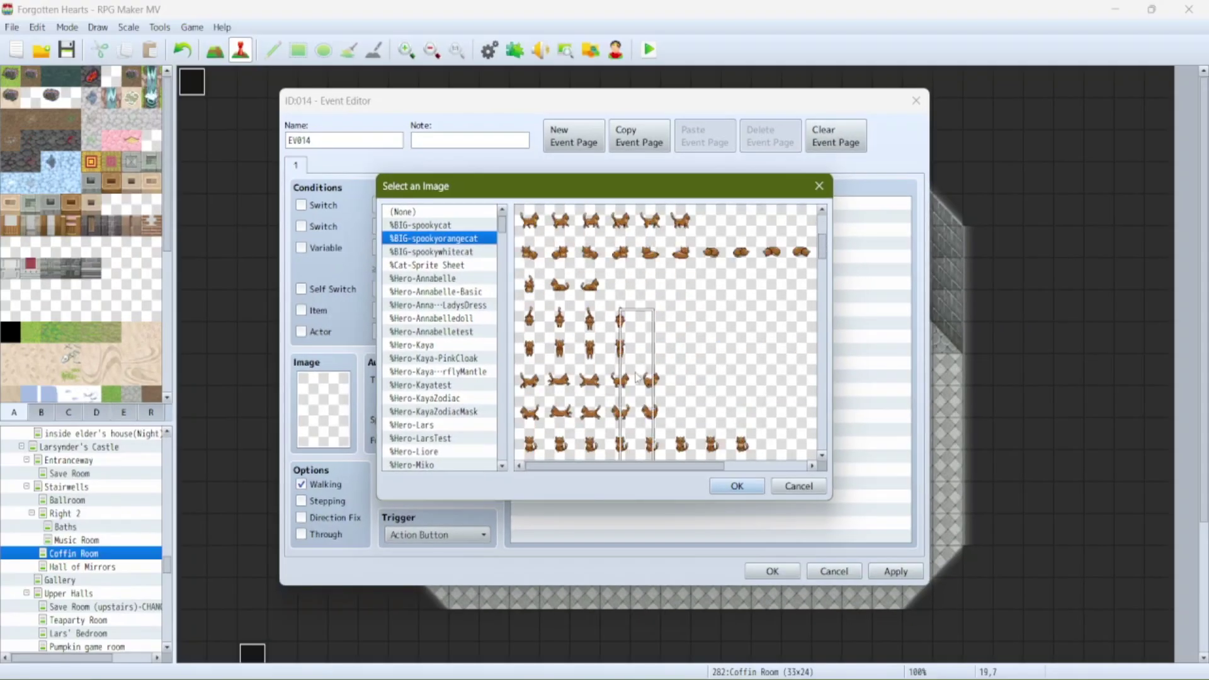
scroll(613, 360, up, 2)
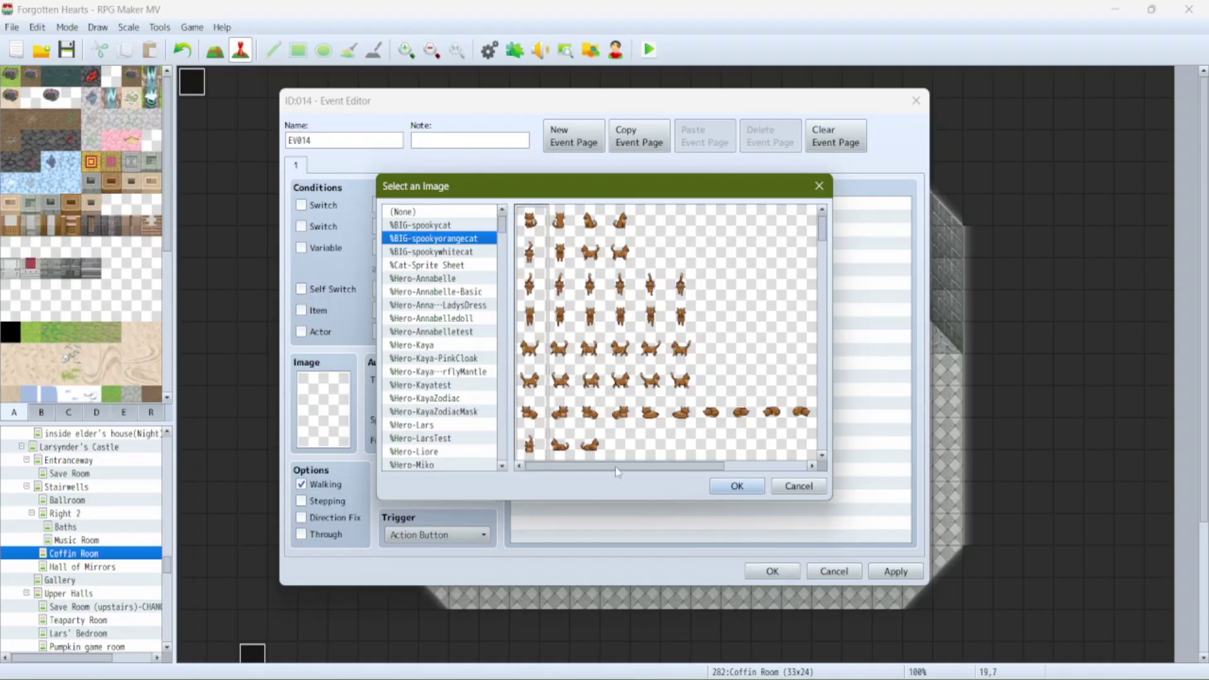
click(751, 495)
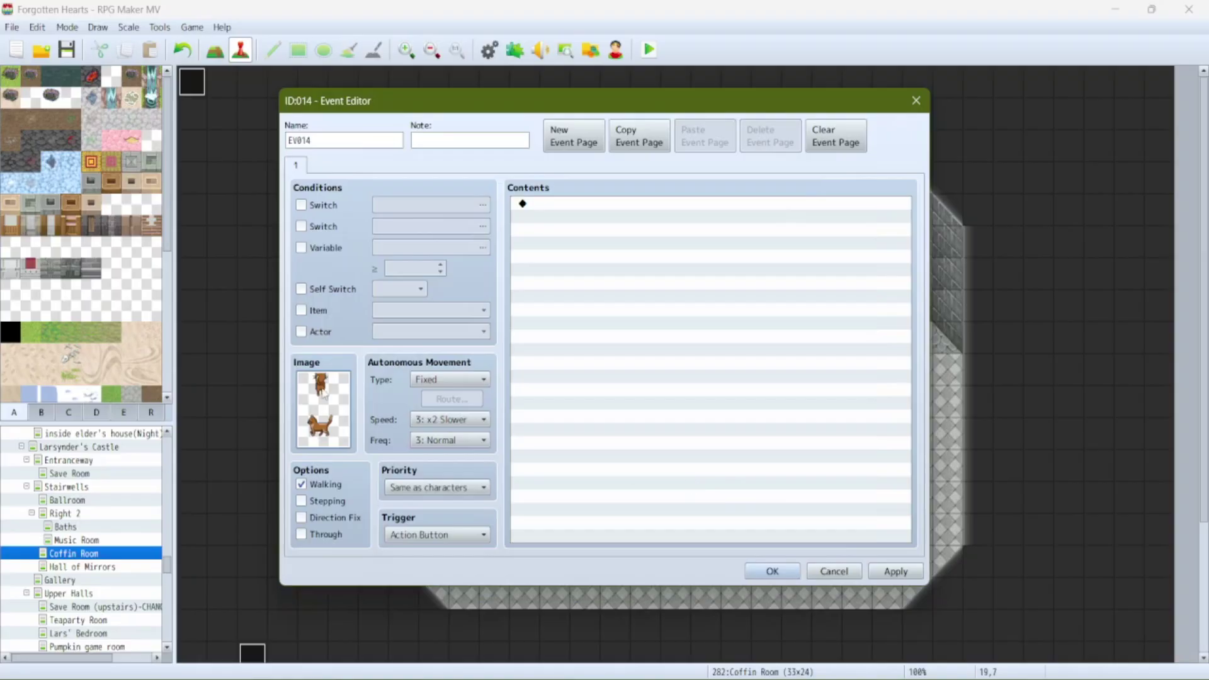
Add a <direction:6> comment to the orange cat event EV014.
double_click(642, 202)
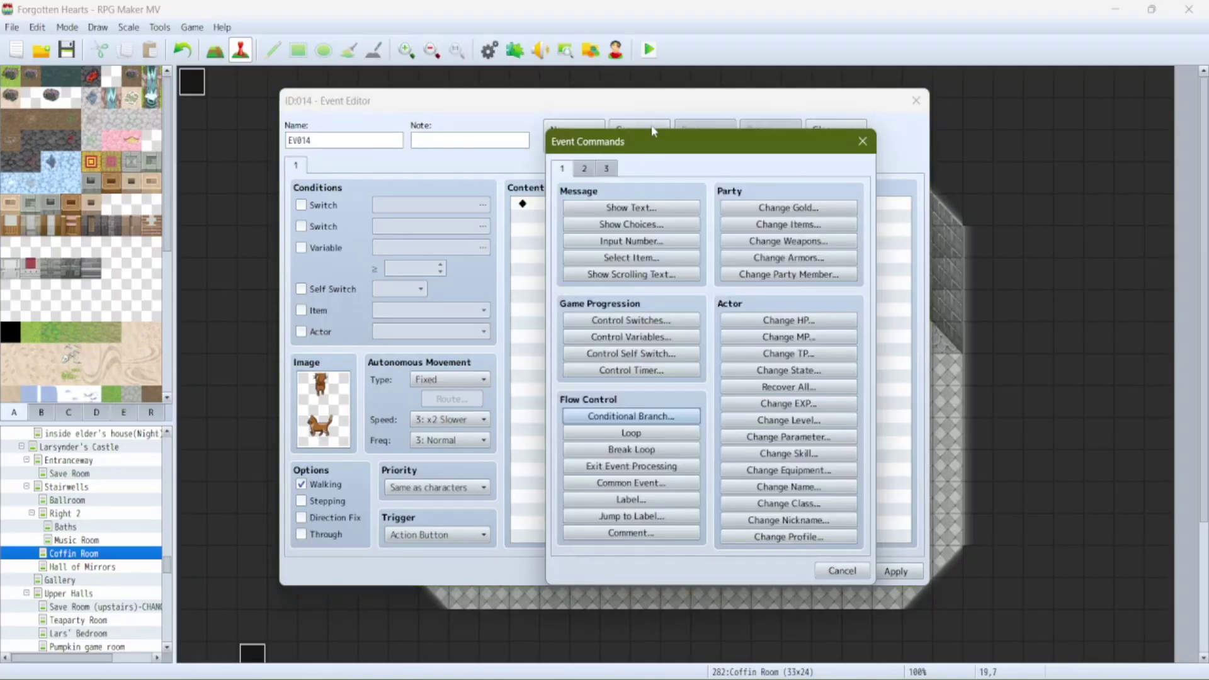
click(630, 533)
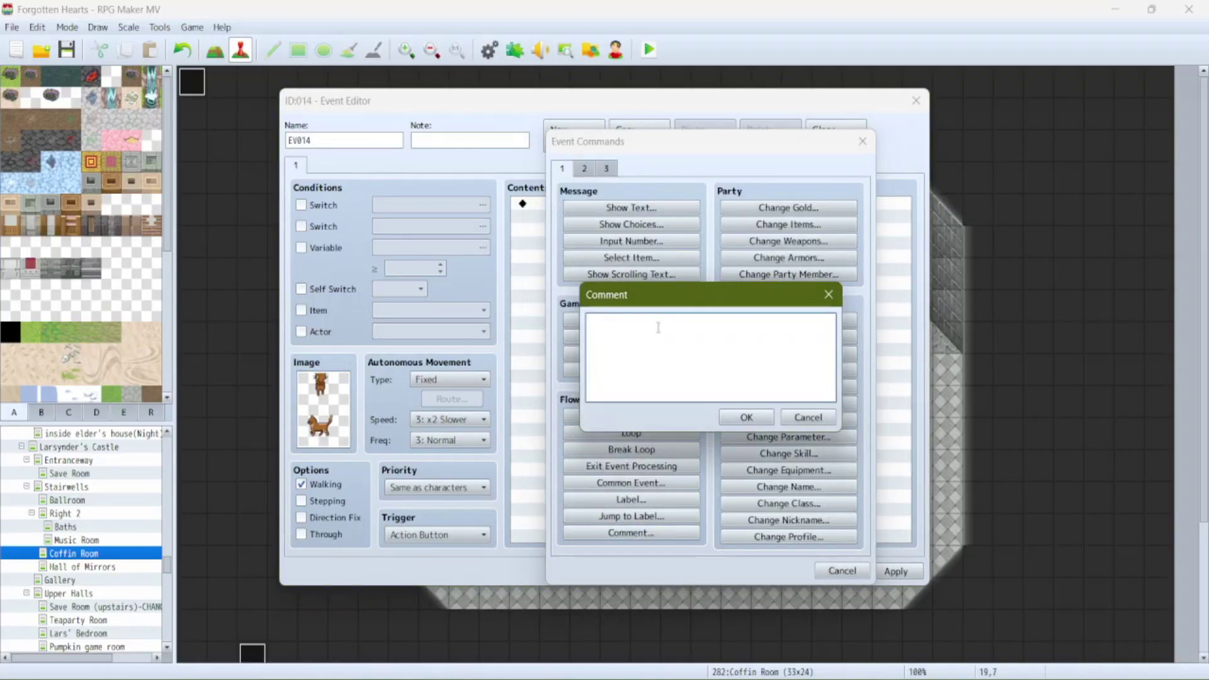
text(<:6>)
key(Left)
key(Left)
key(Left)
text(direc)
text(tio)
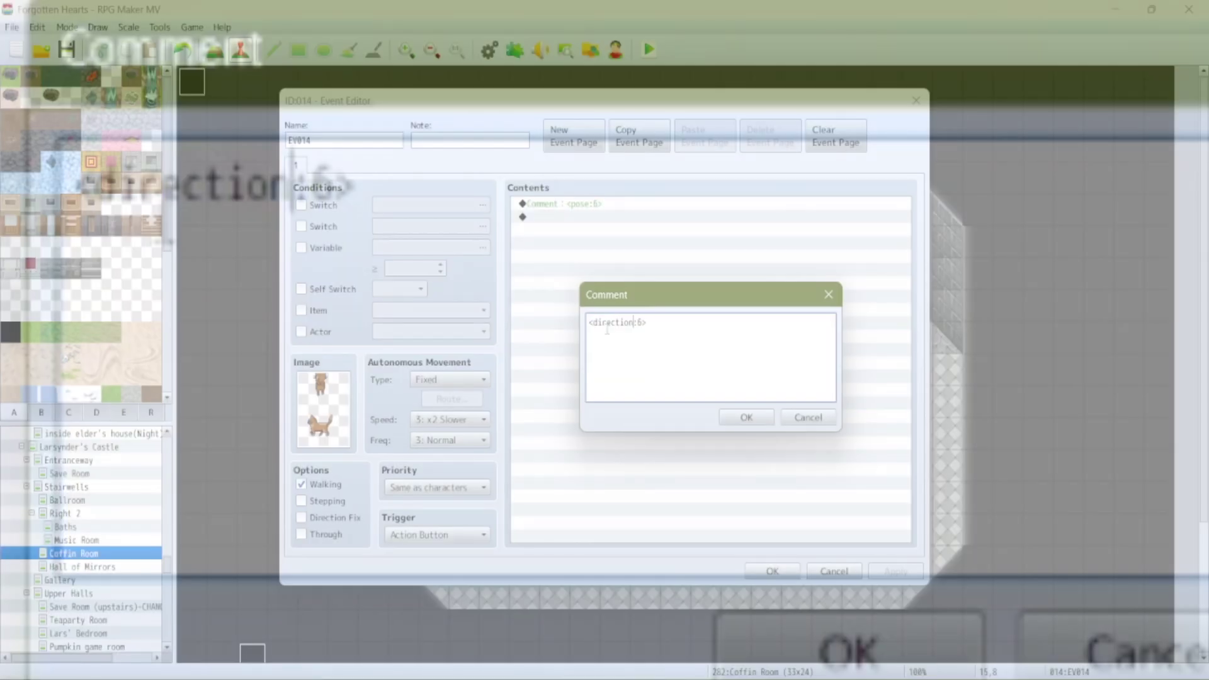
key(ctrl+Return)
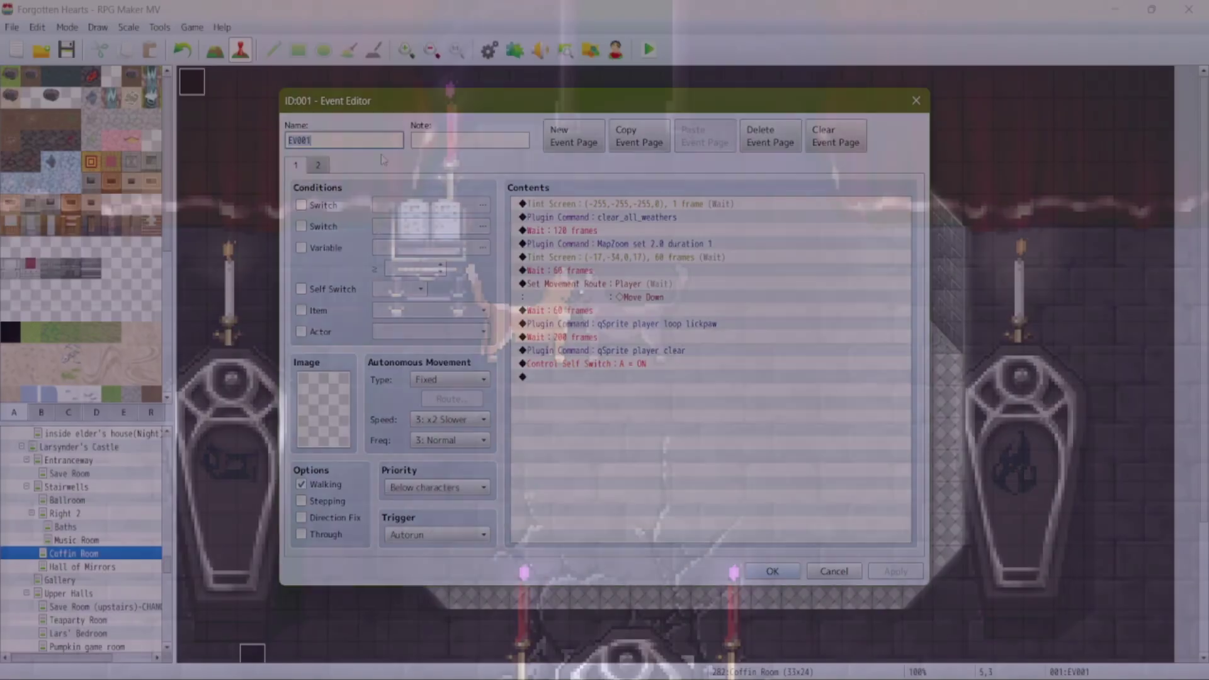
Add a <direction:4> comment to EV016 and close its editor.
key(Escape)
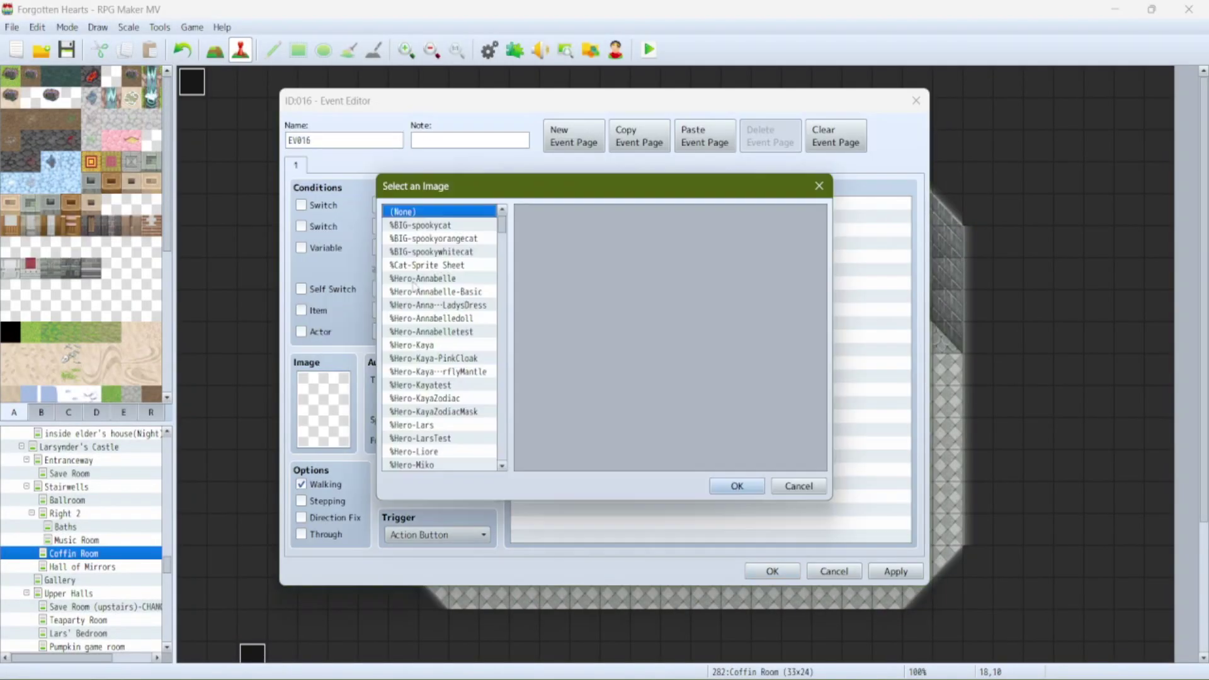
double_click(591, 207)
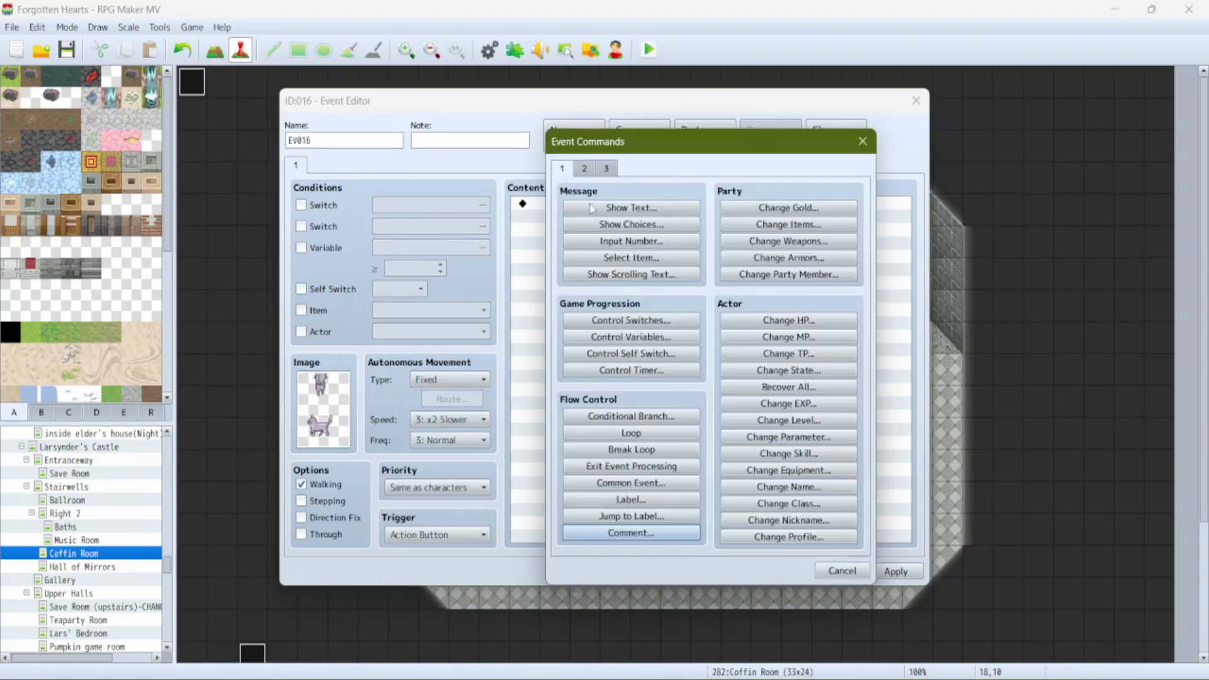
click(631, 532)
text(<direction4>)
click(746, 418)
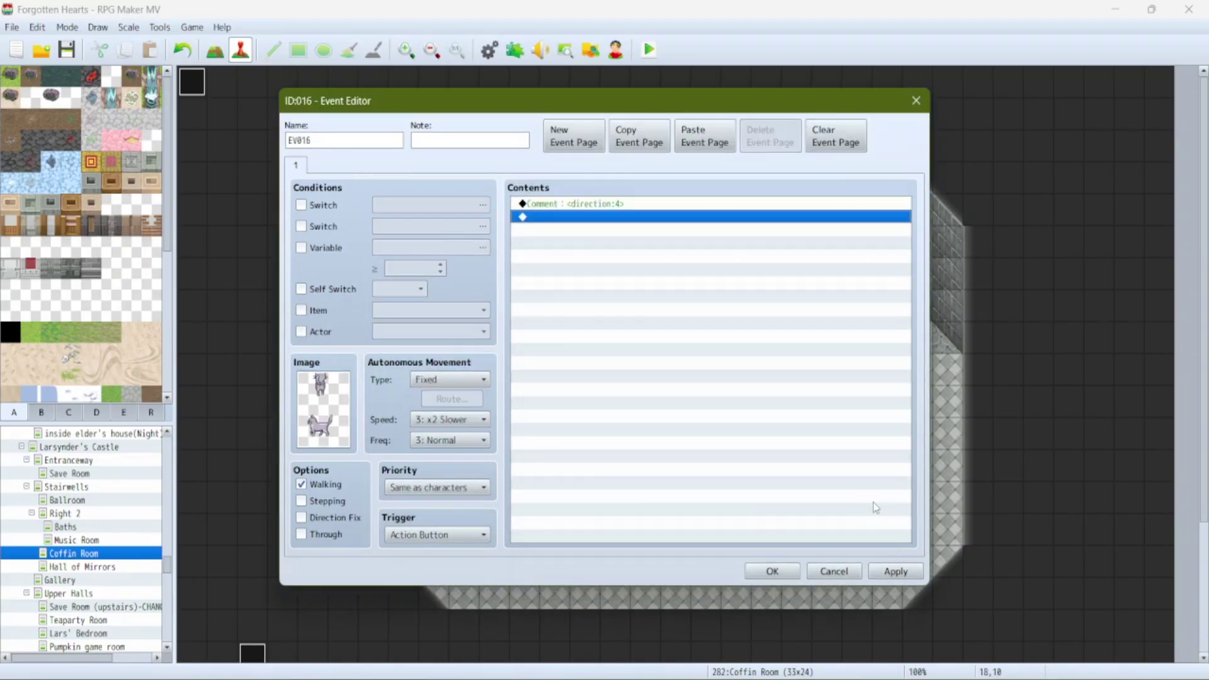
click(772, 571)
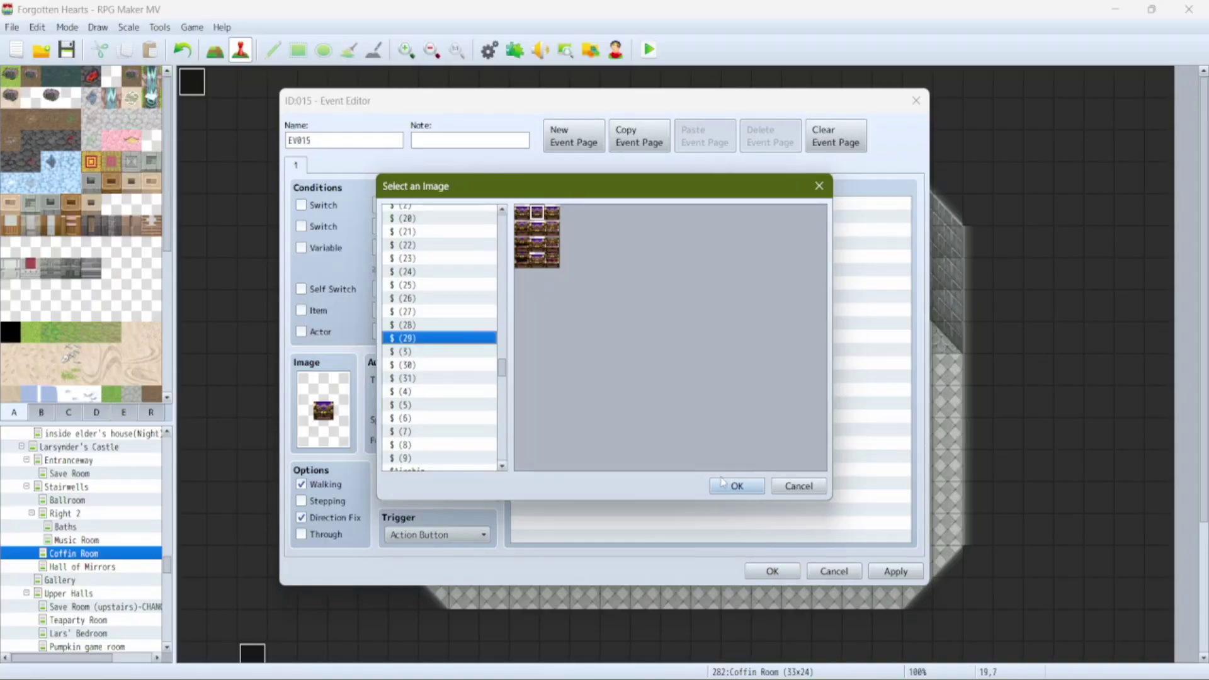
Confirm EV015's chest image and insert 'qSprite 0 play touch wait' as its first command.
click(723, 484)
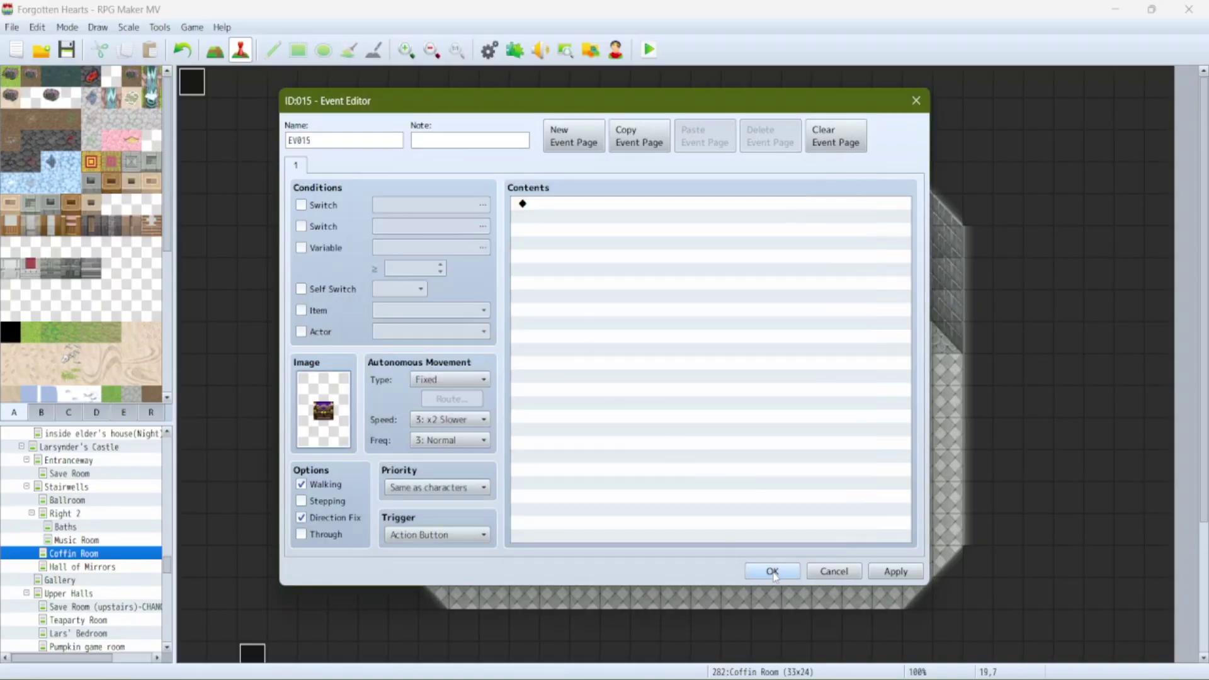
double_click(548, 205)
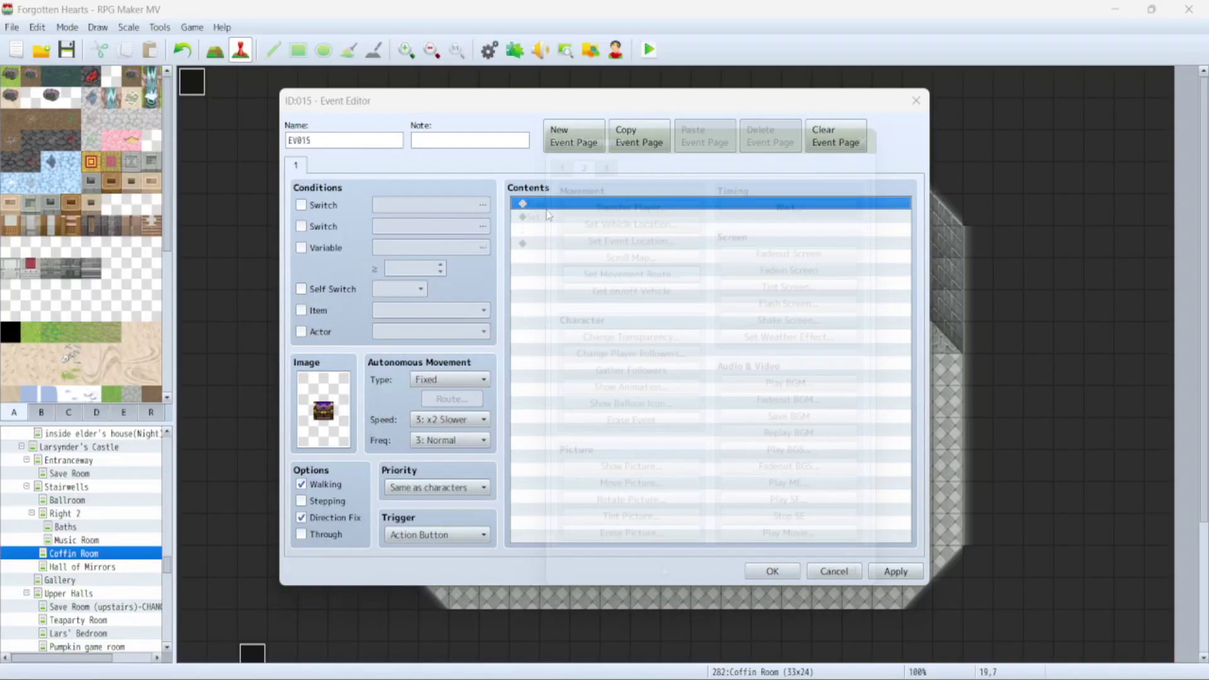
key(ctrl+shift+Tab)
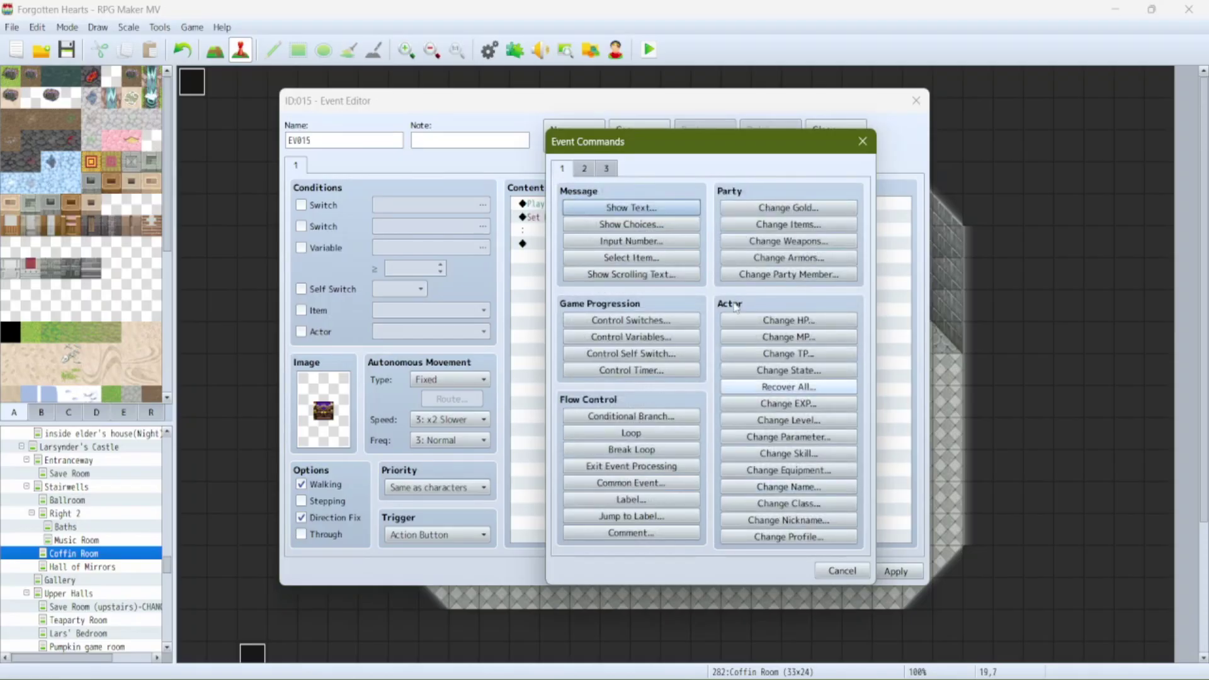
click(614, 167)
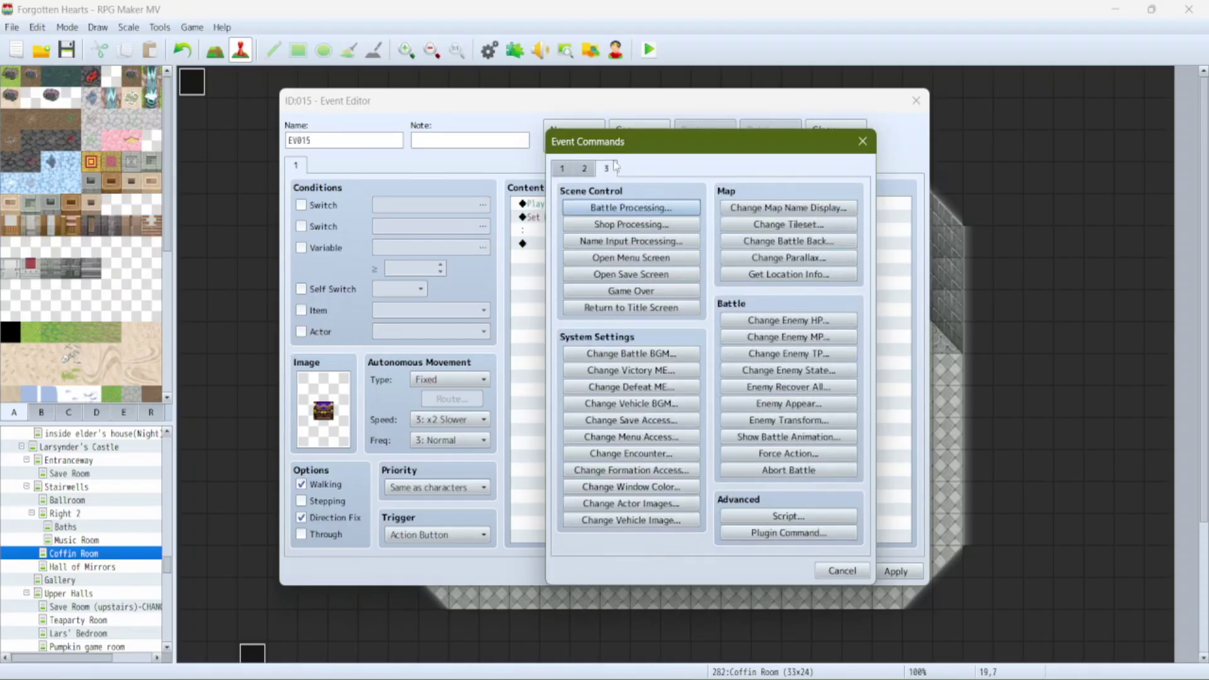
click(788, 533)
text(qSprite 0 play touch wait)
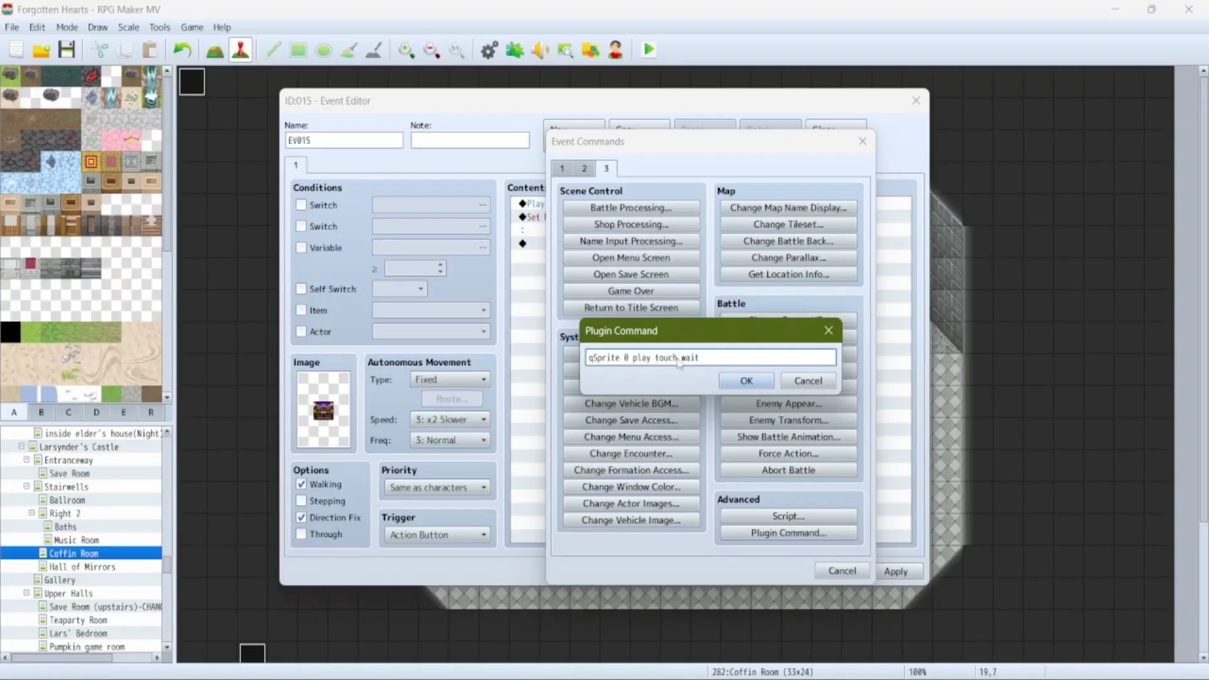
key(Return)
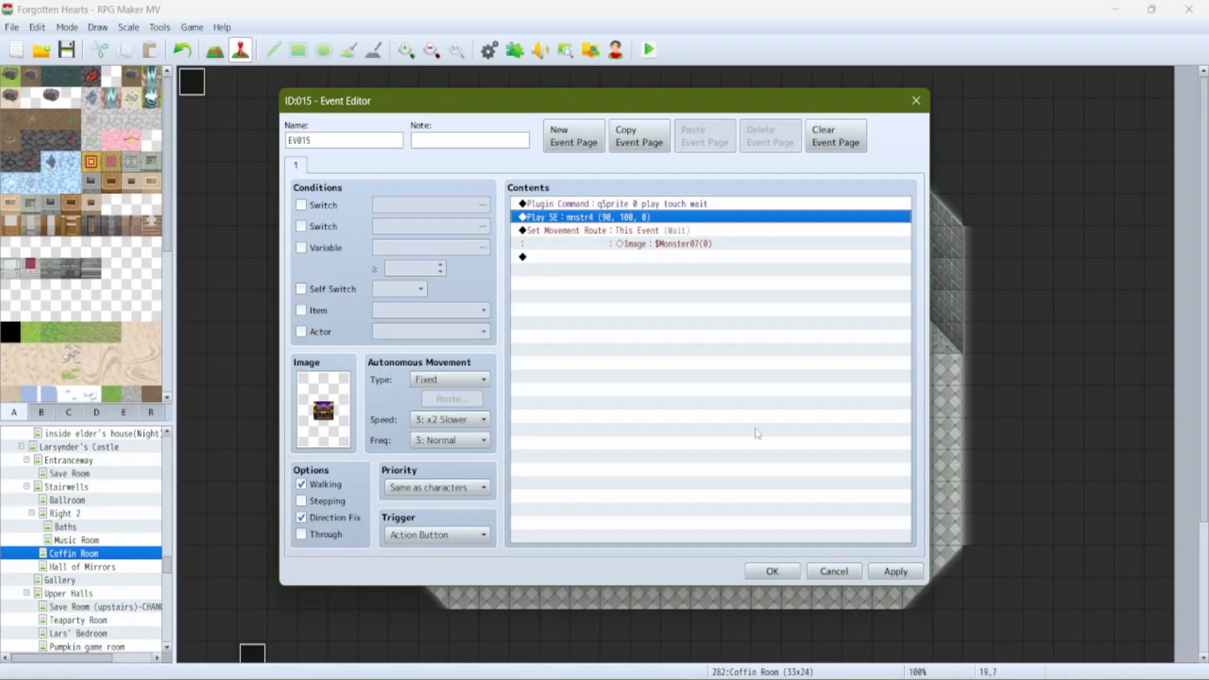
click(651, 260)
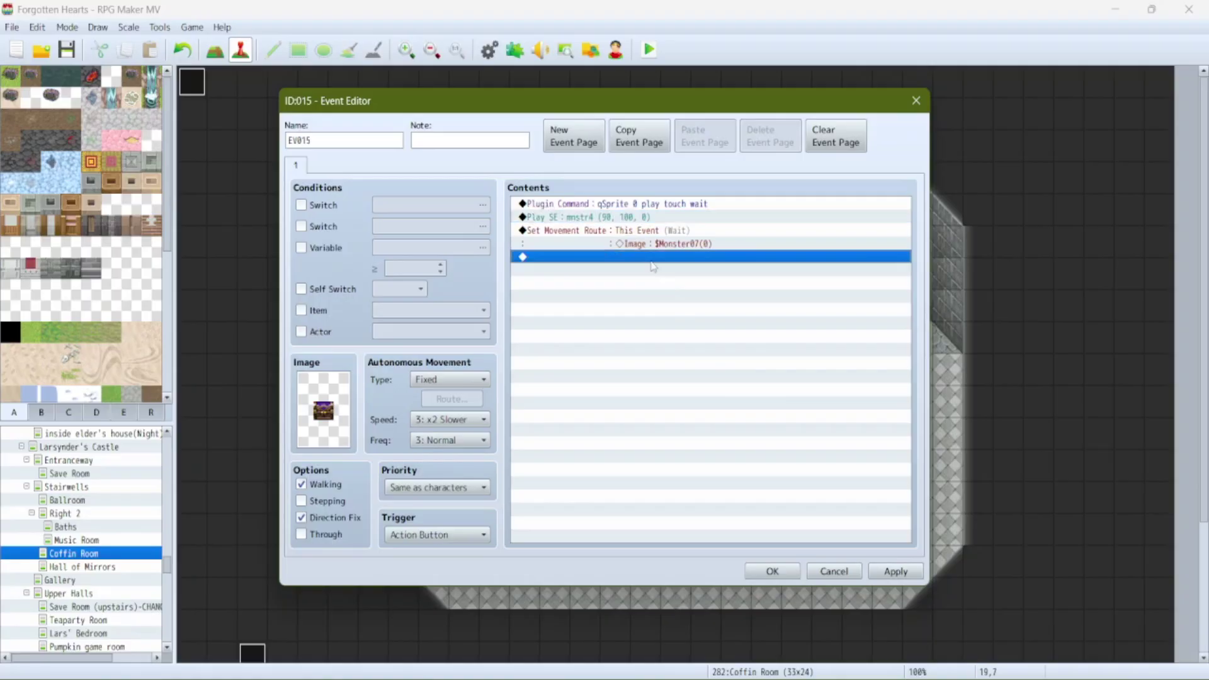